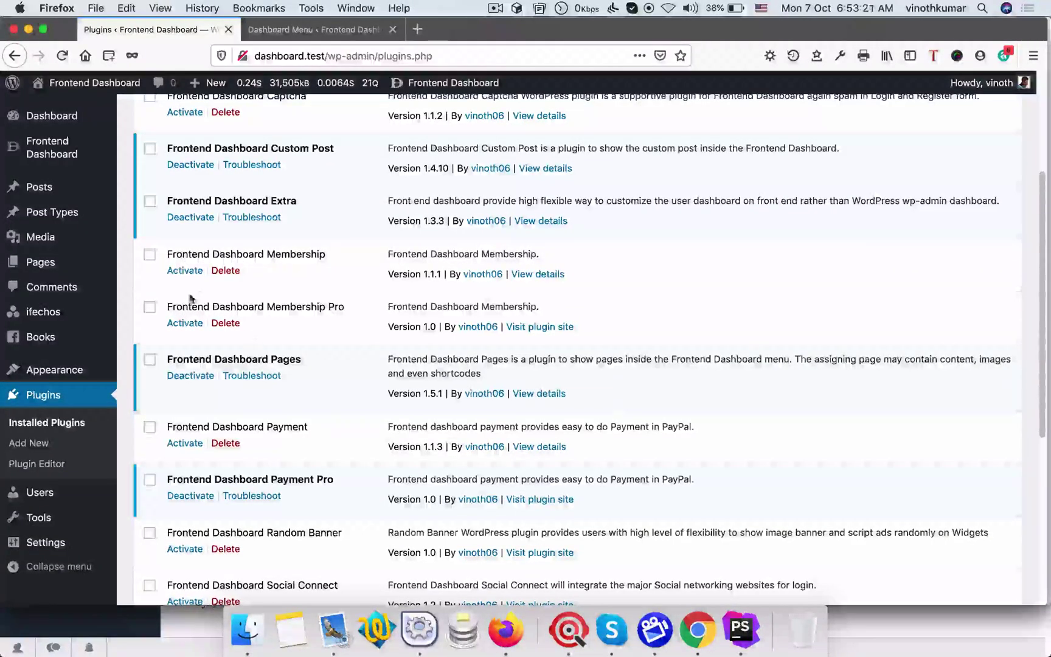
Step: Activate the Frontend Dashboard Membership Pro plugin and open its list of five membership plans
{"action": "left_click_drag", "start_coordinate": [167, 306], "coordinate": [345, 307]}
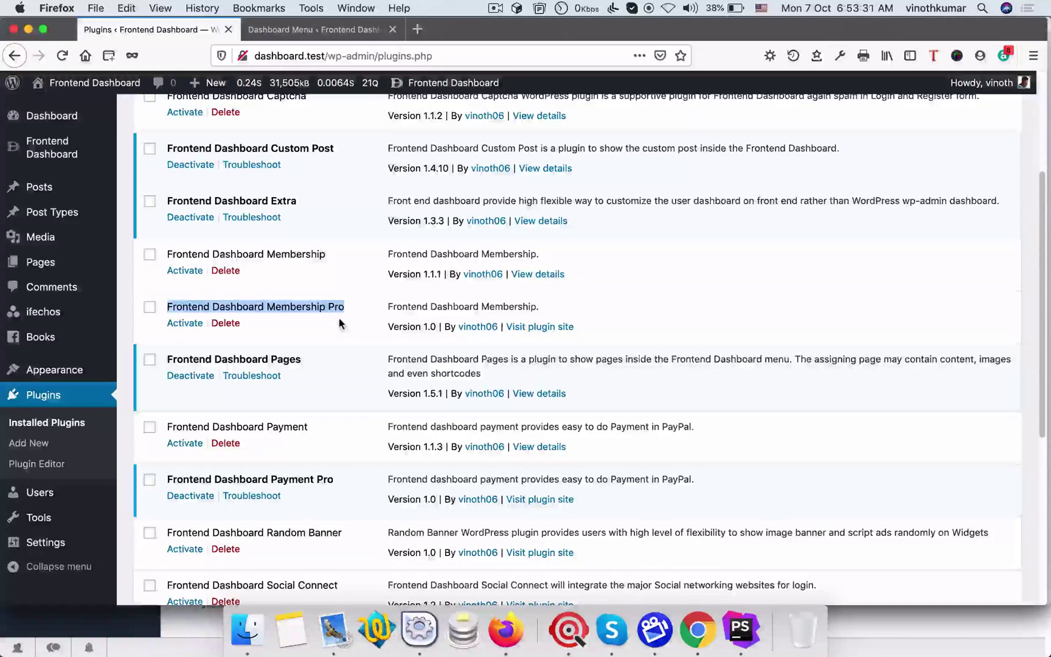
{"action": "left_click", "coordinate": [186, 323]}
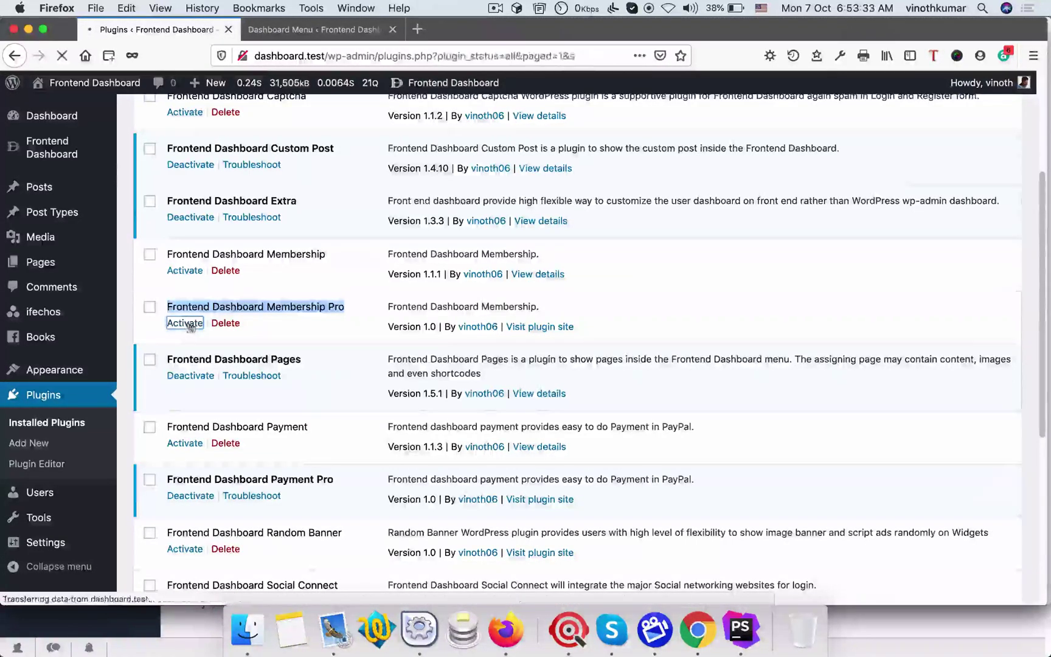
{"action": "mouse_move", "coordinate": [40, 148]}
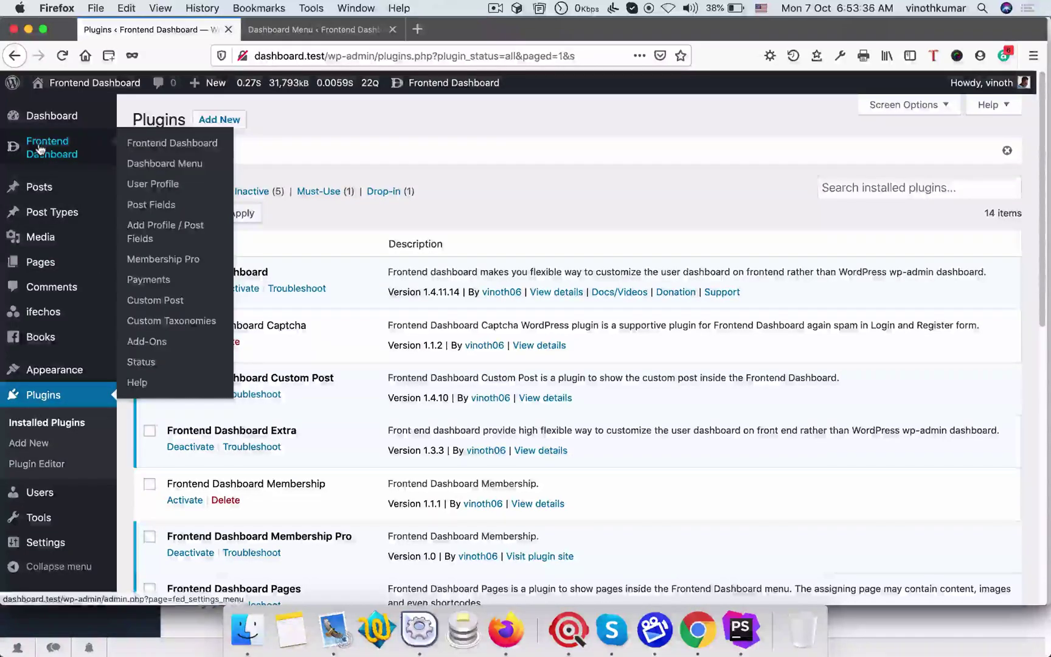
{"action": "left_click", "coordinate": [175, 259]}
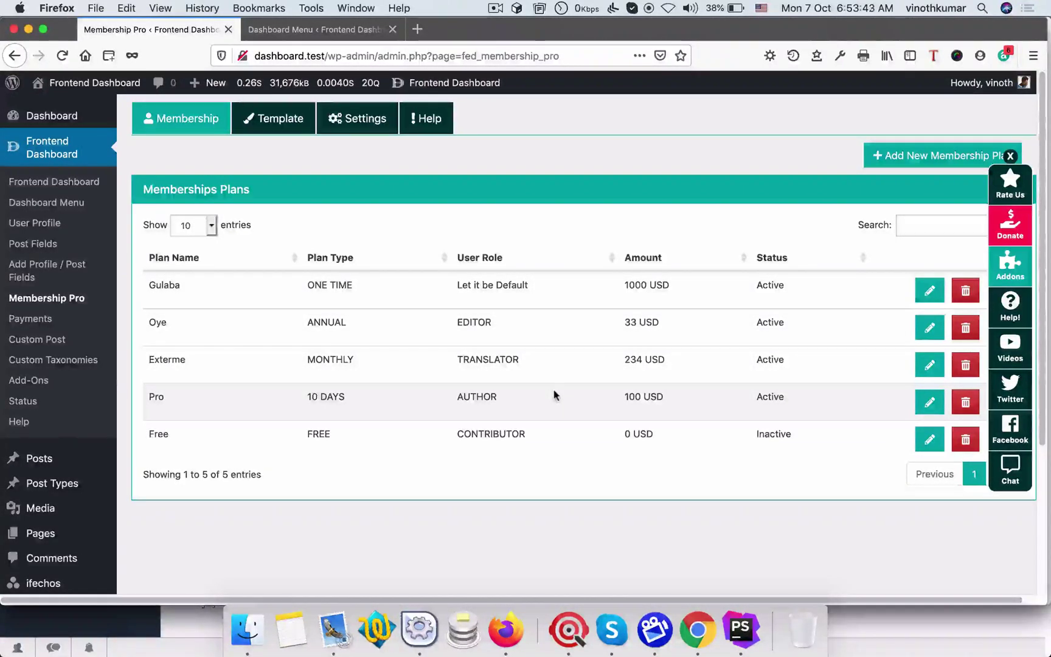
Step: Start a new membership plan and name it Golden
{"action": "left_click", "coordinate": [915, 155]}
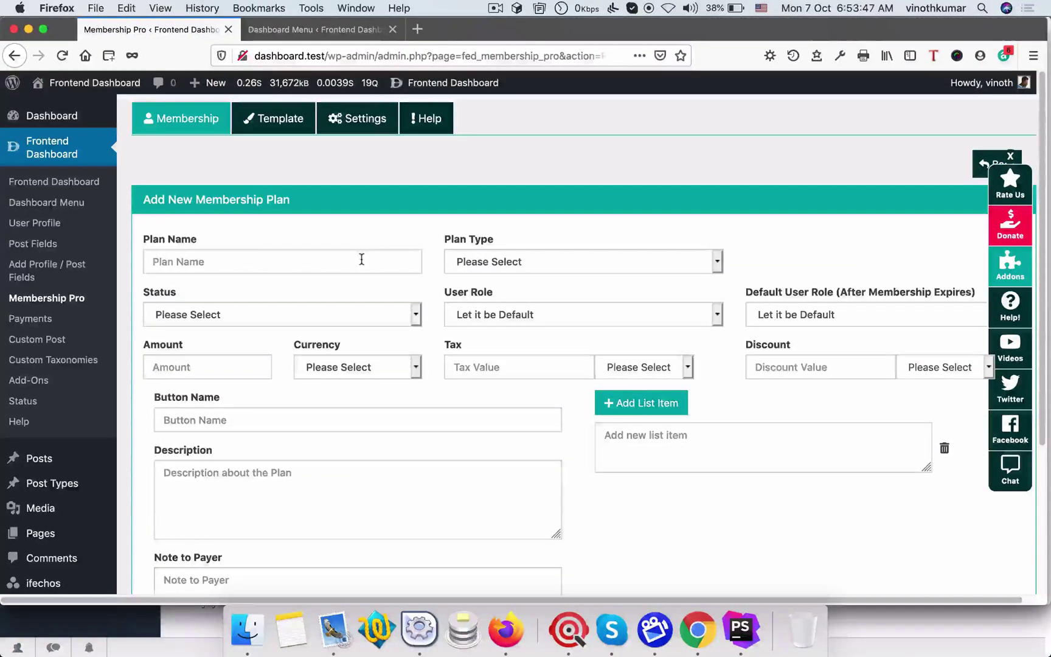
{"action": "left_click", "coordinate": [361, 259]}
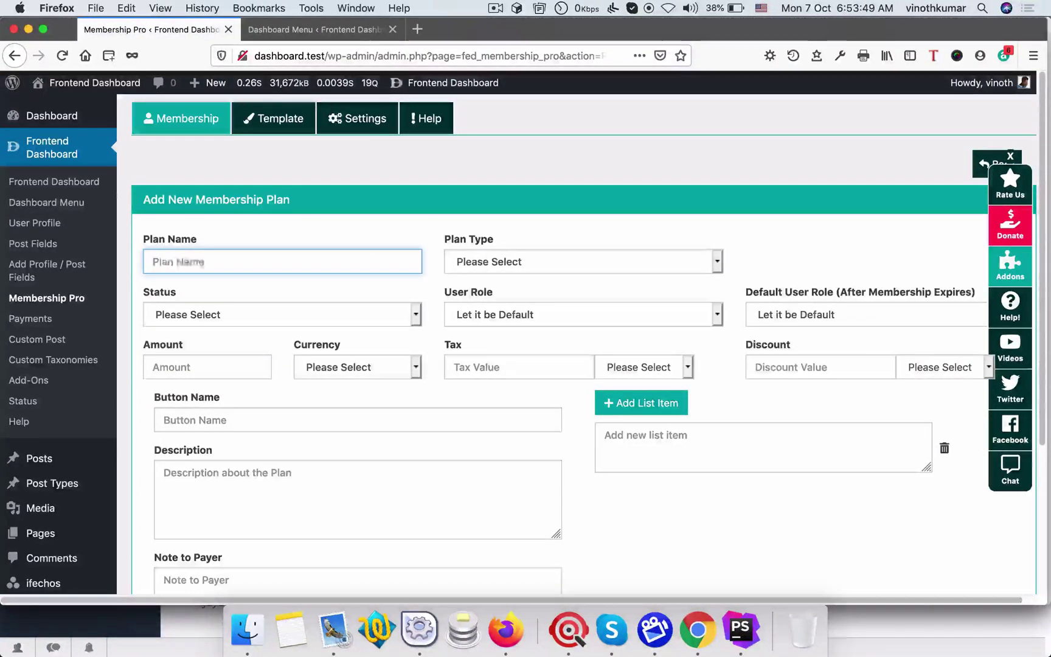
{"action": "type", "text": "Three Mo"}
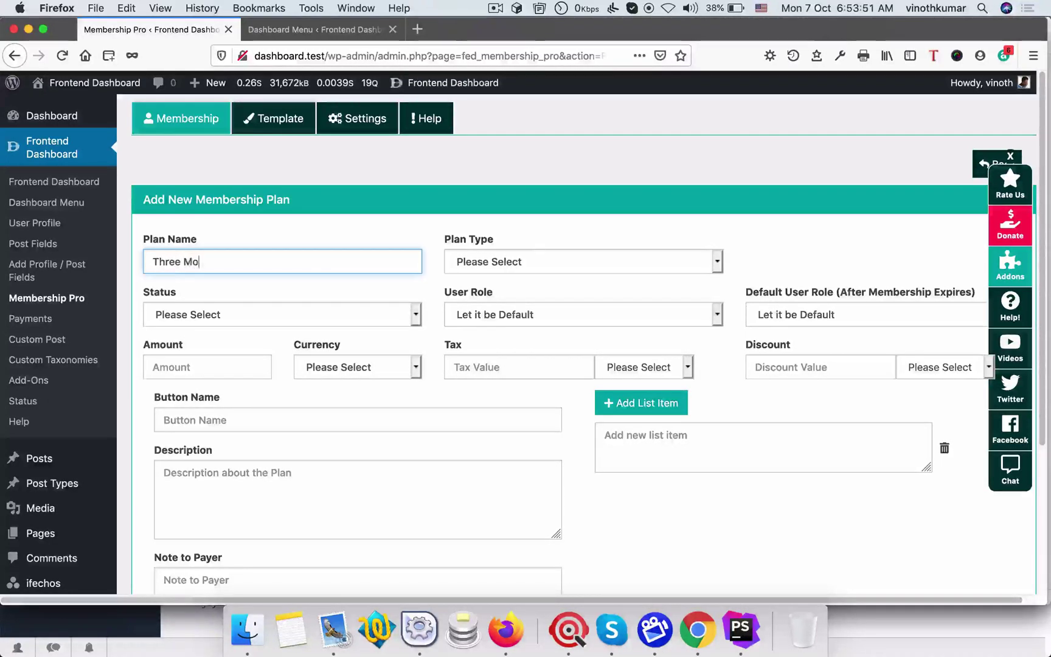
{"action": "type", "text": "nth"}
{"action": "key", "text": "super+a"}
{"action": "type", "text": "An"}
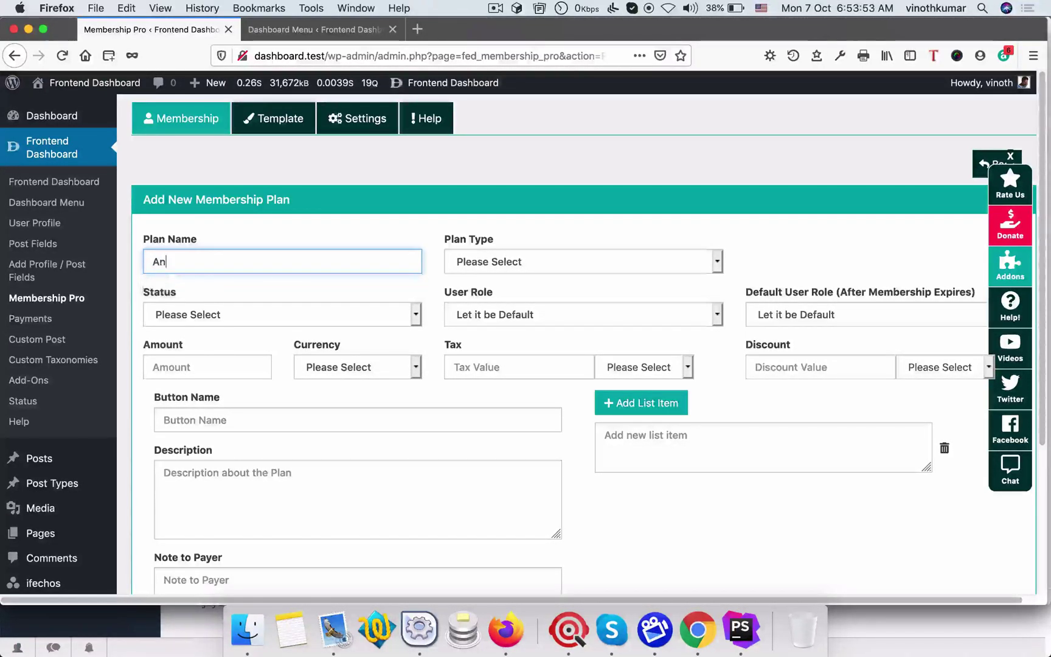
{"action": "type", "text": "uua"}
{"action": "key", "text": "super+a"}
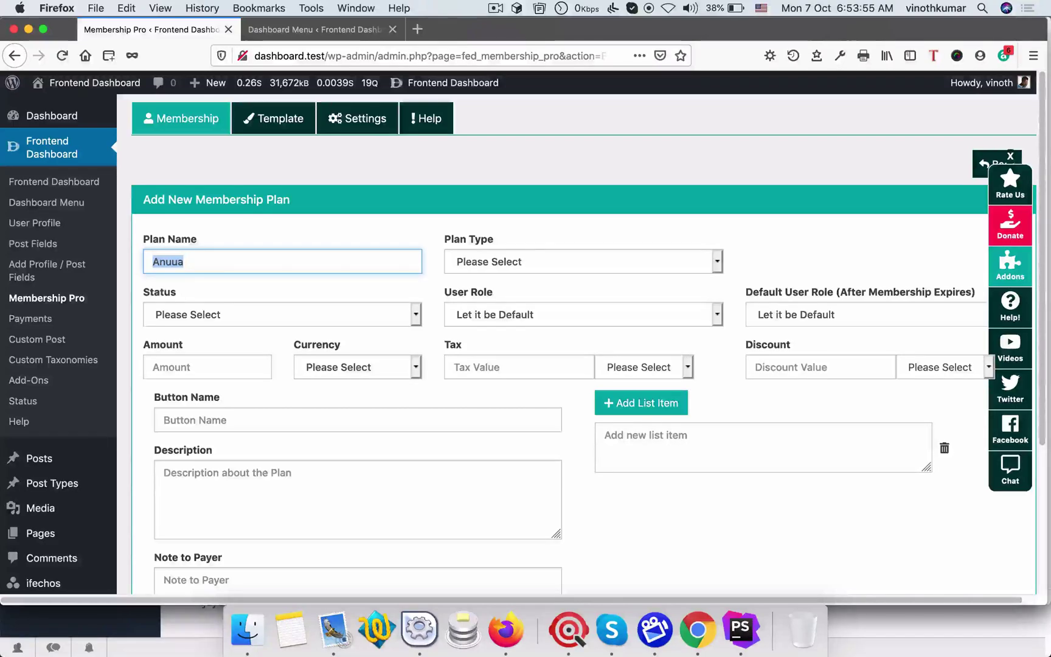
{"action": "type", "text": "Golden M"}
{"action": "key", "text": "BackSpace"}
{"action": "key", "text": "BackSpace"}
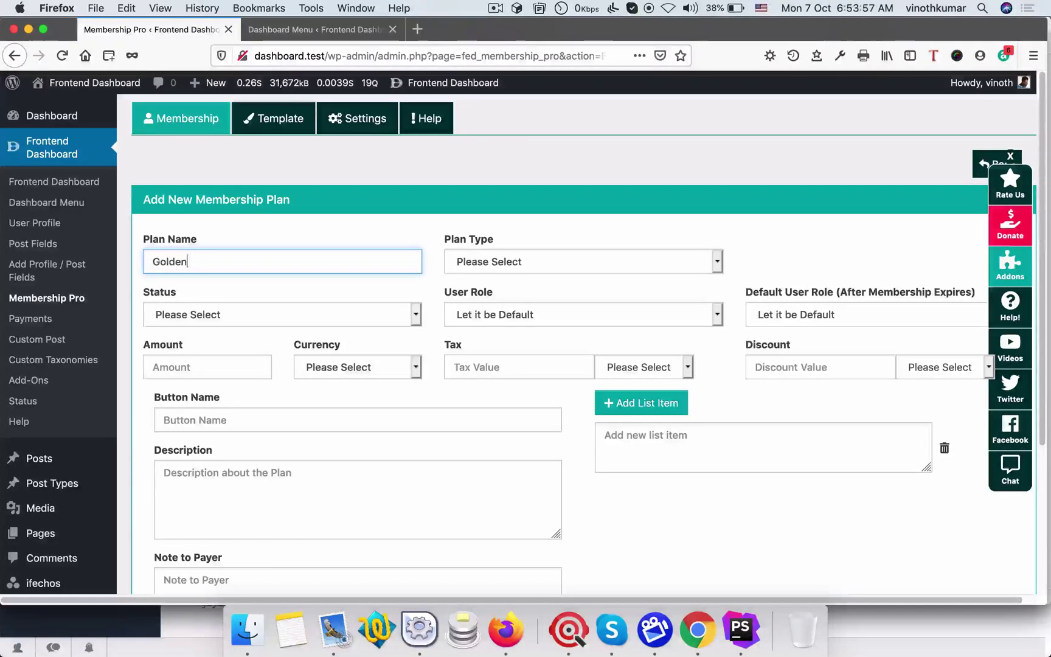
{"action": "key", "text": "Tab"}
Step: Set the Golden plan's type to Annual
{"action": "left_click", "coordinate": [552, 254]}
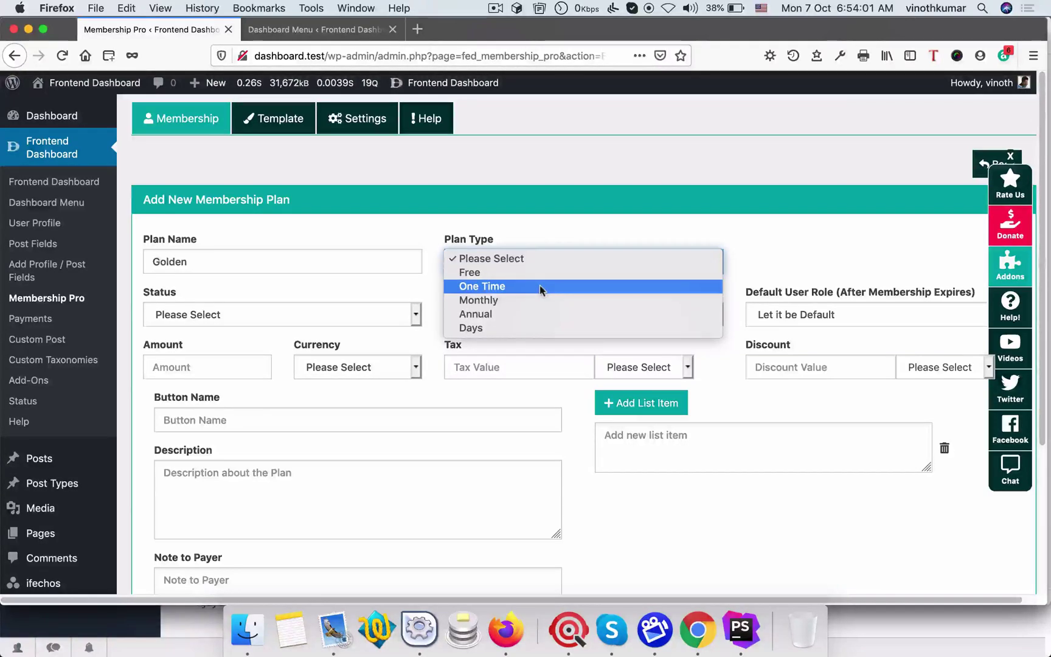
{"action": "left_click", "coordinate": [543, 328]}
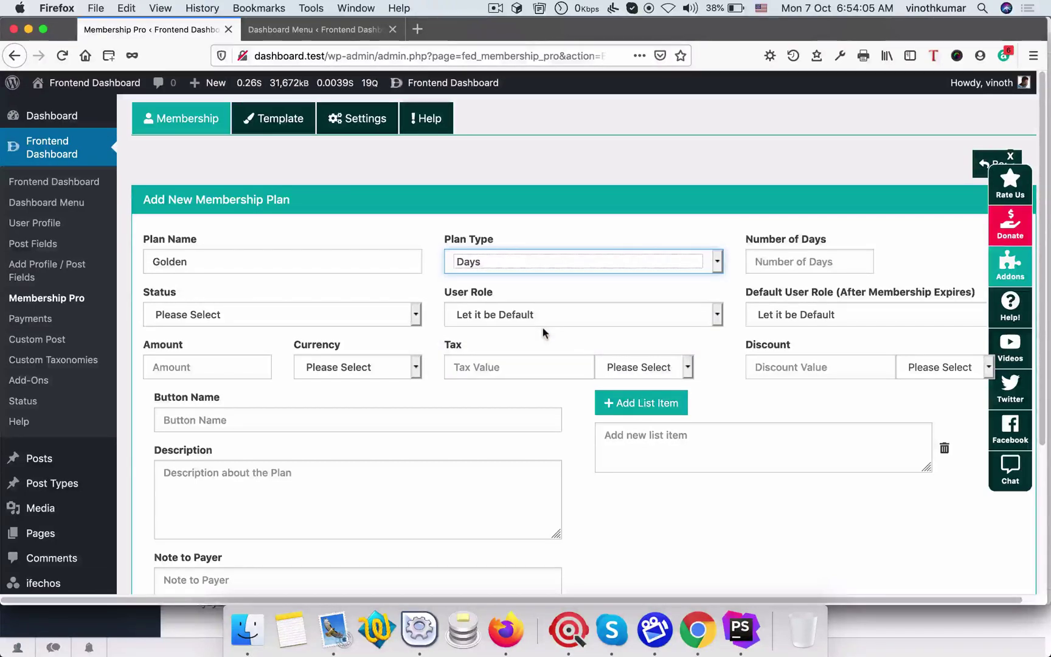
{"action": "left_click", "coordinate": [765, 262]}
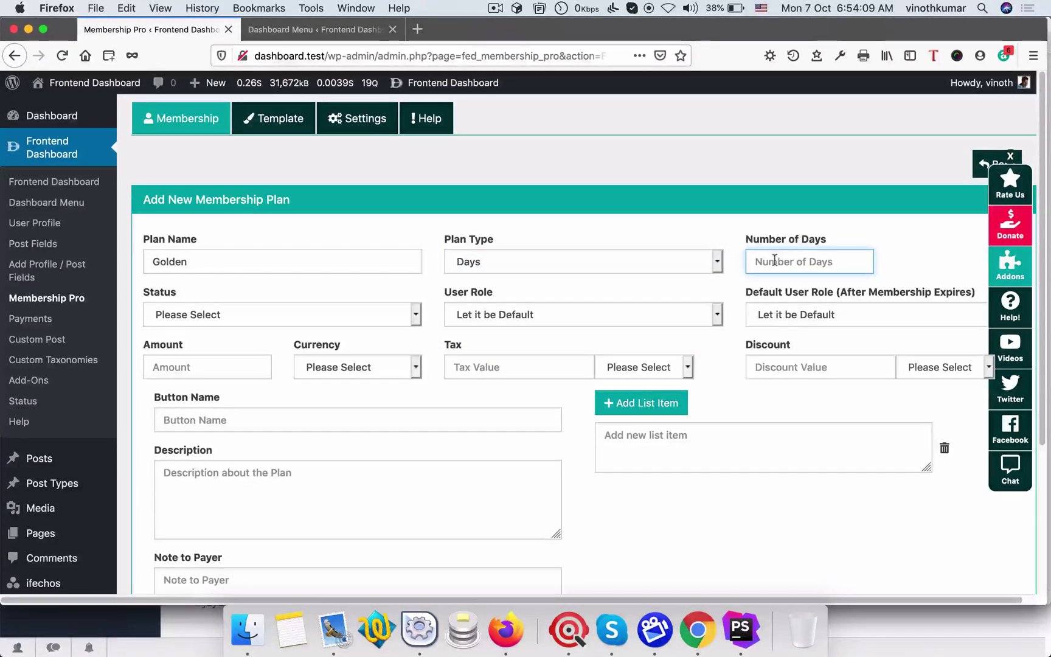
{"action": "left_click", "coordinate": [672, 261]}
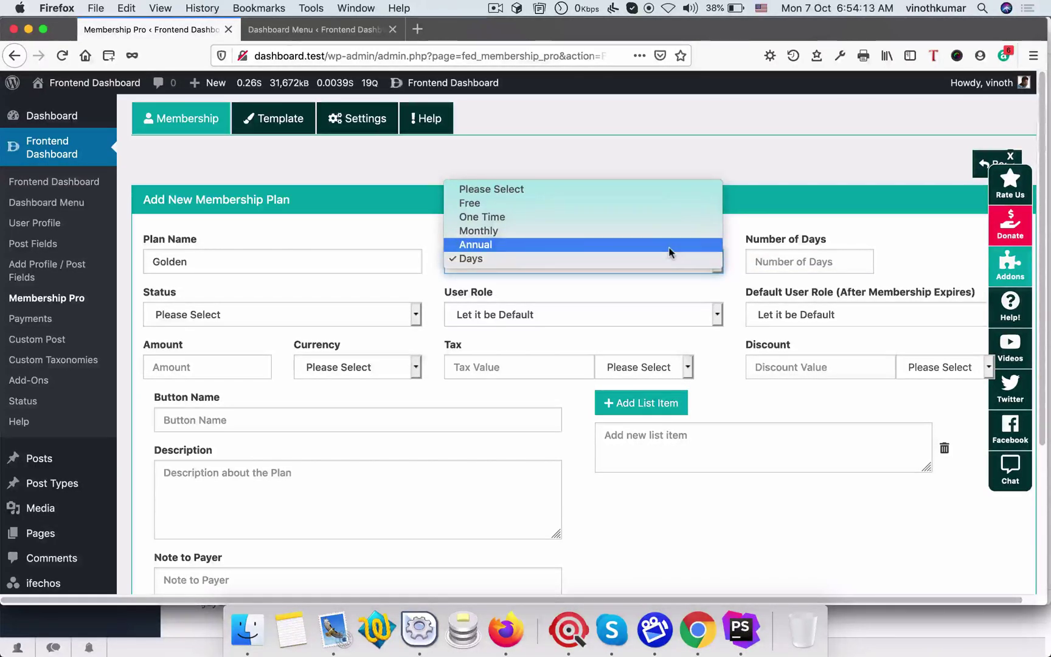
{"action": "left_click", "coordinate": [669, 246]}
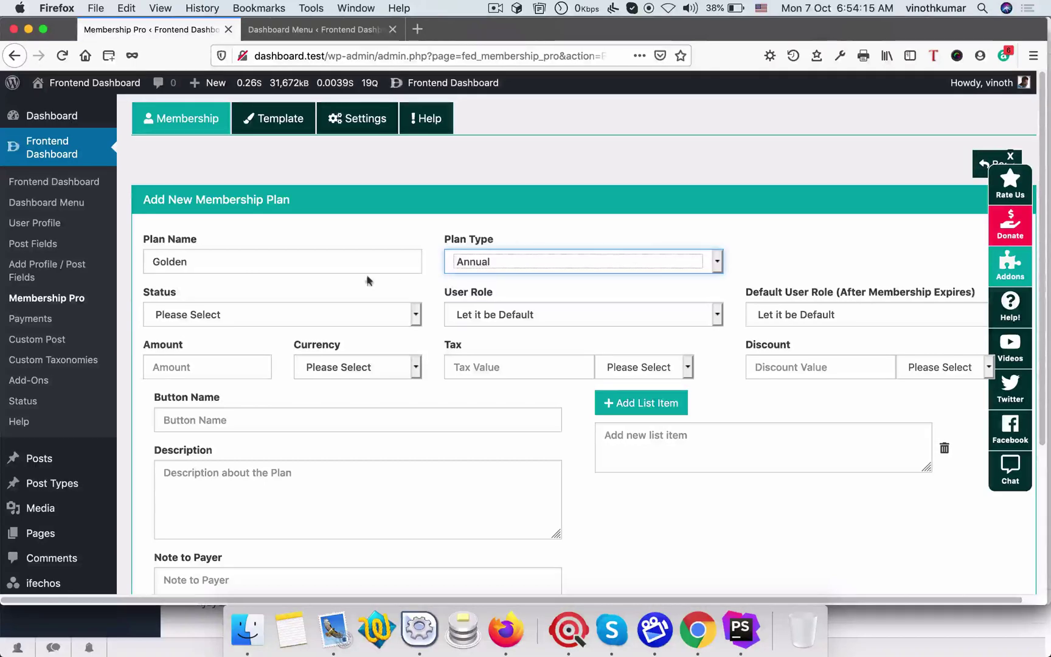
{"action": "left_click", "coordinate": [289, 314]}
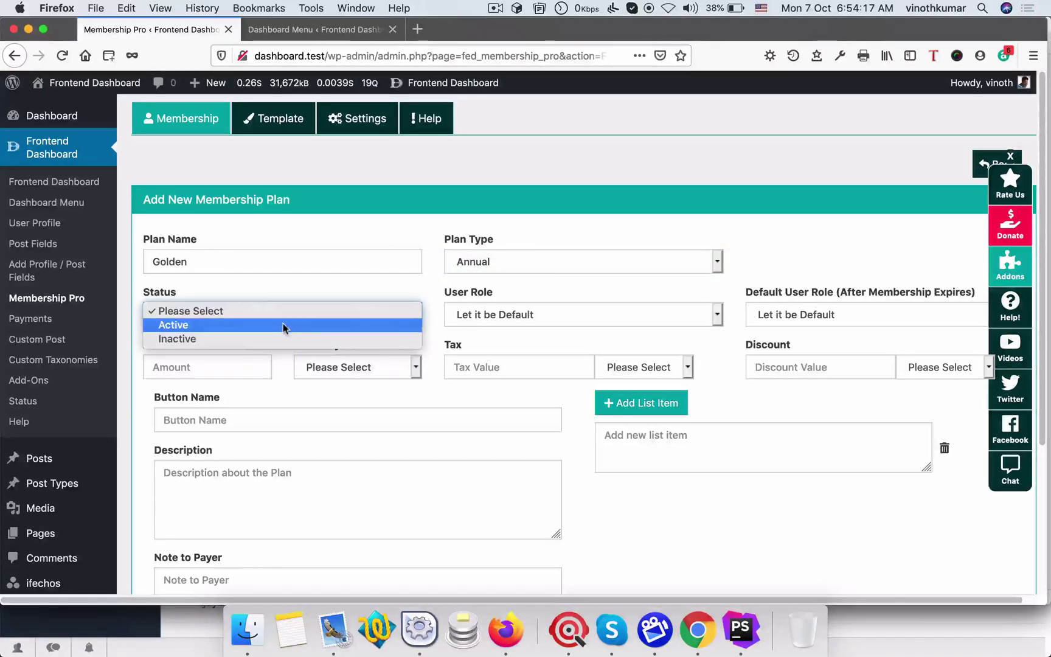
Step: Make Golden Active with the Shop manager role, reverting to Subscriber after expiry
{"action": "left_click", "coordinate": [282, 324]}
{"action": "left_click", "coordinate": [548, 314]}
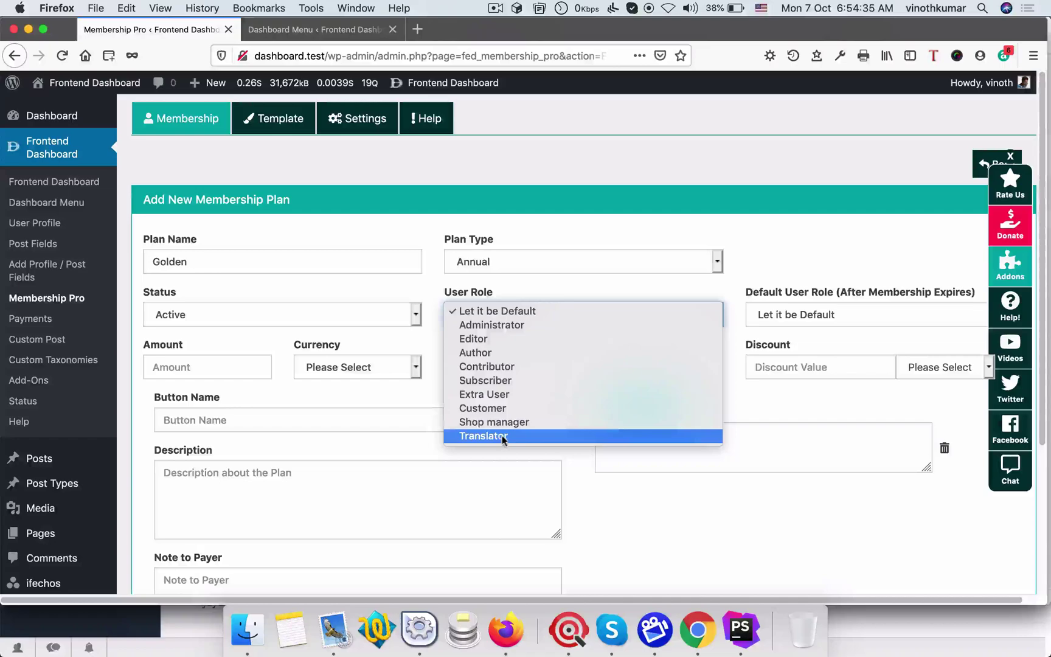
{"action": "left_click", "coordinate": [520, 422]}
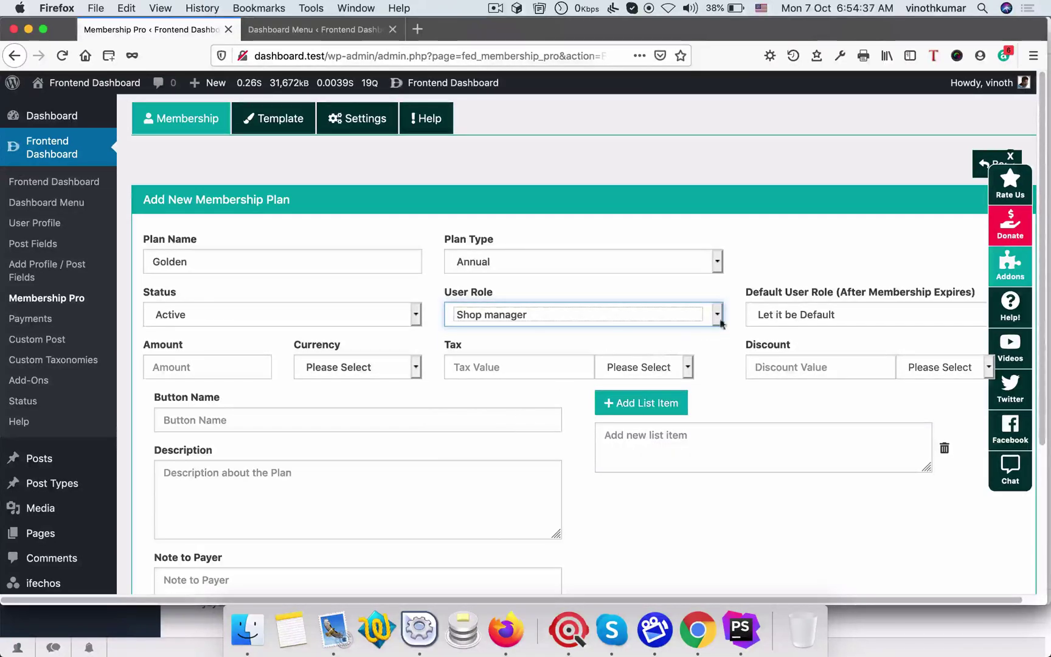
{"action": "left_click", "coordinate": [792, 278]}
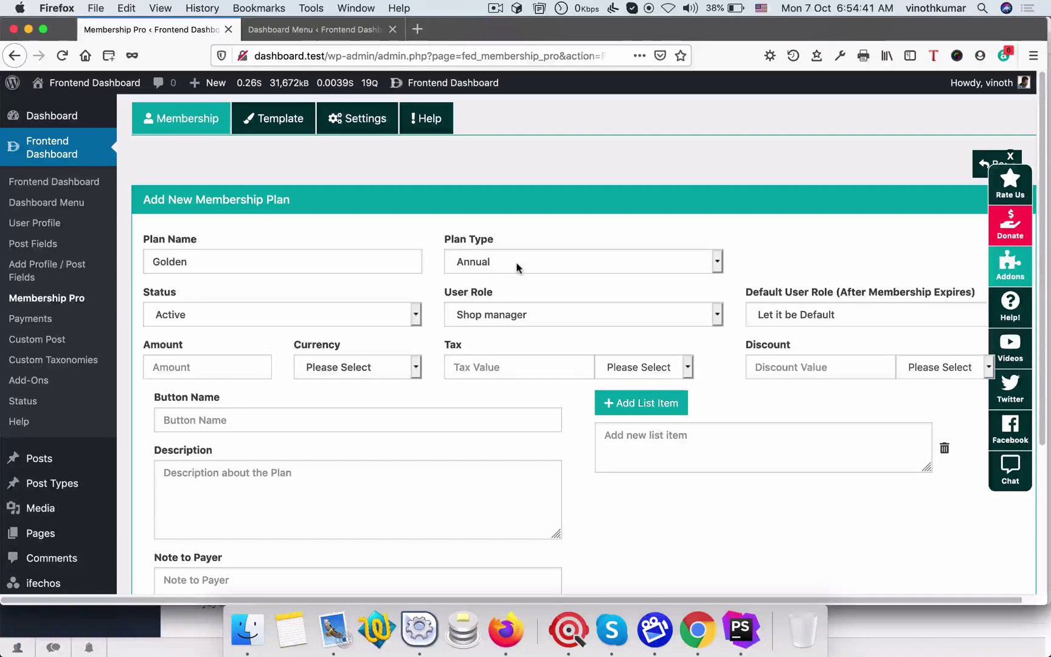
{"action": "left_click", "coordinate": [815, 315]}
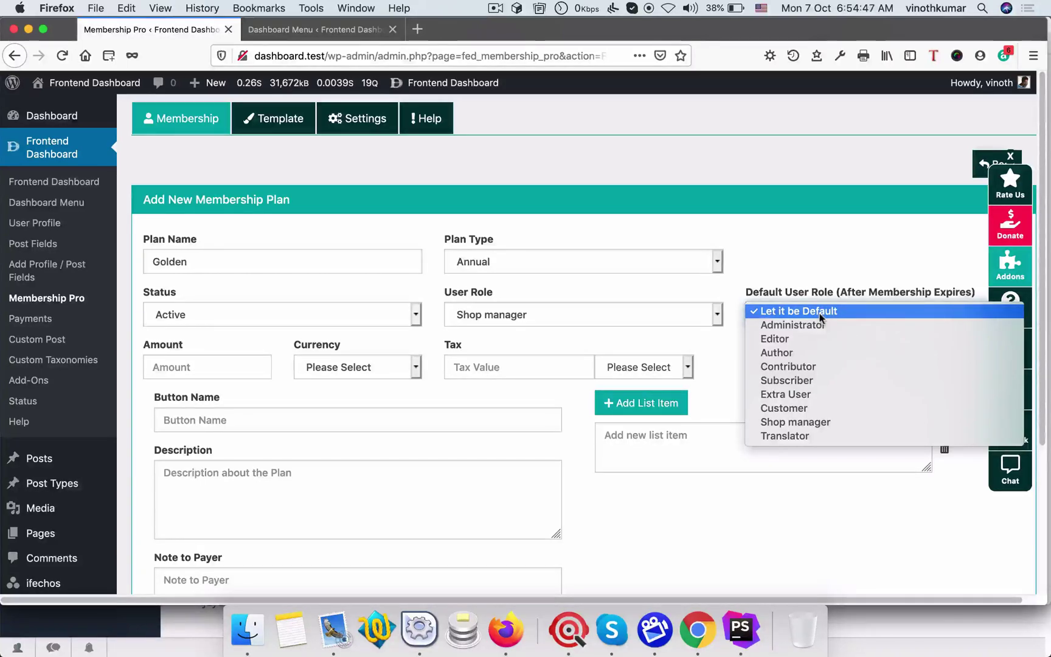
{"action": "left_click", "coordinate": [812, 379]}
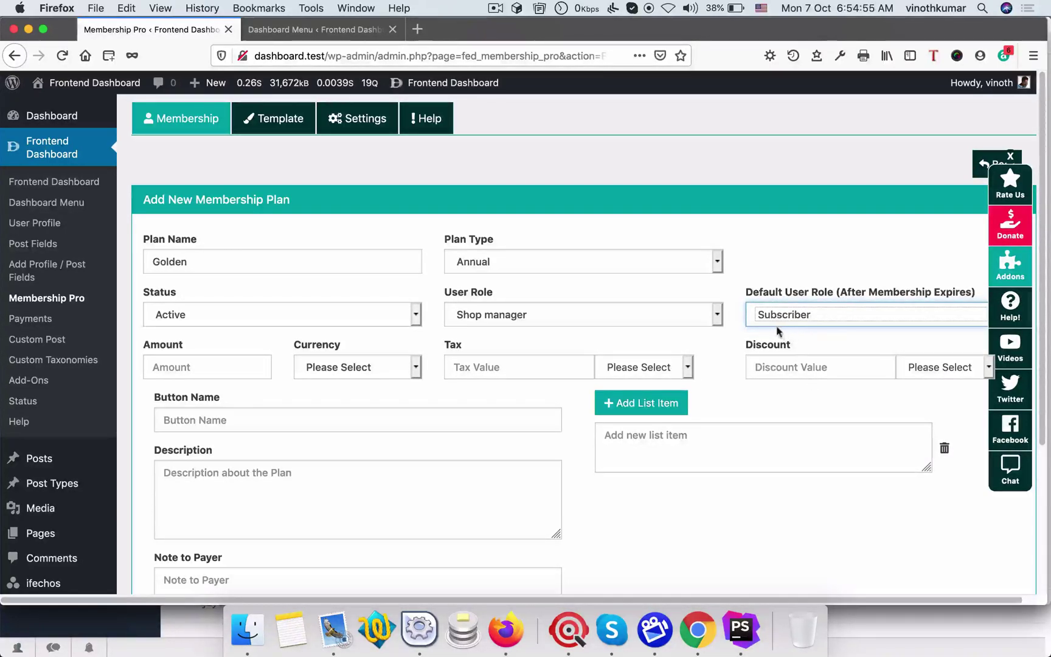
Step: Set the Golden plan amount to 100 in US Dollars
{"action": "left_click", "coordinate": [227, 366]}
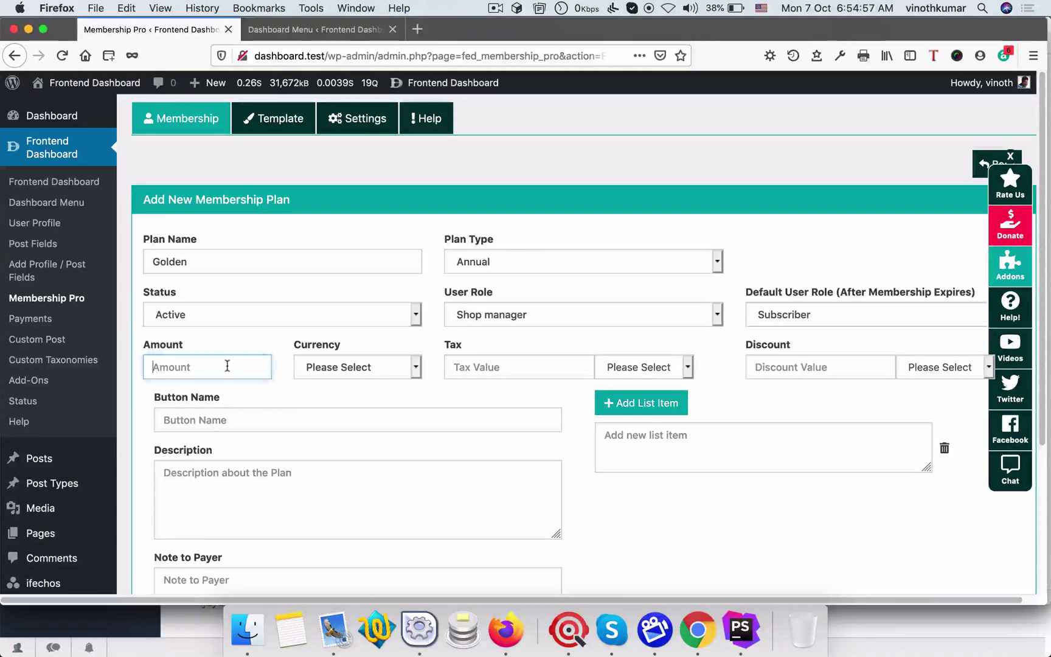
{"action": "type", "text": "100"}
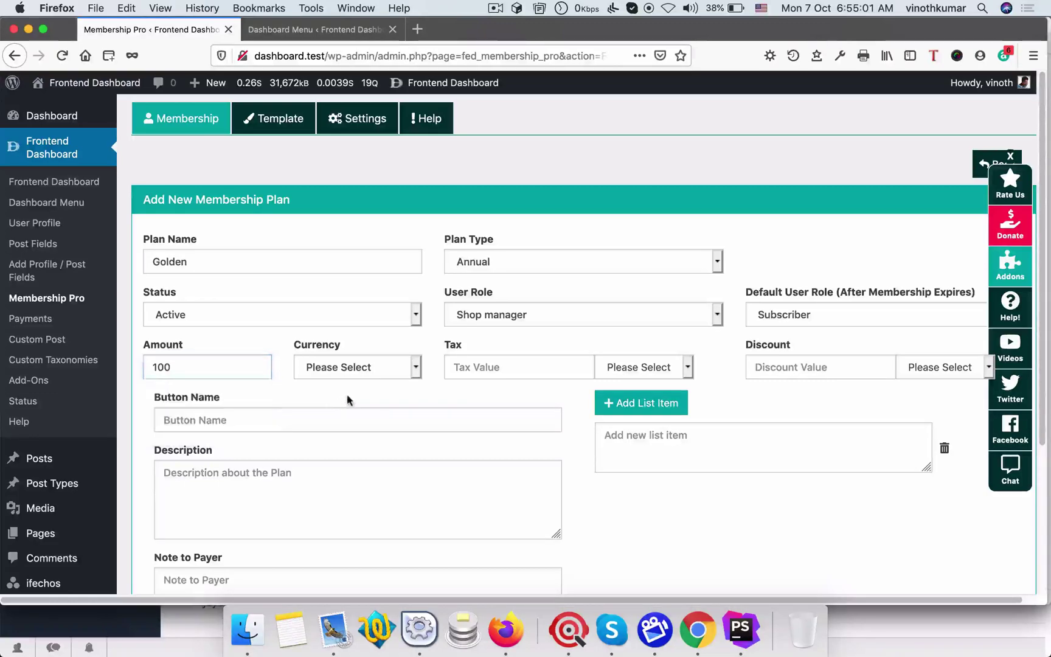
{"action": "left_click", "coordinate": [359, 368]}
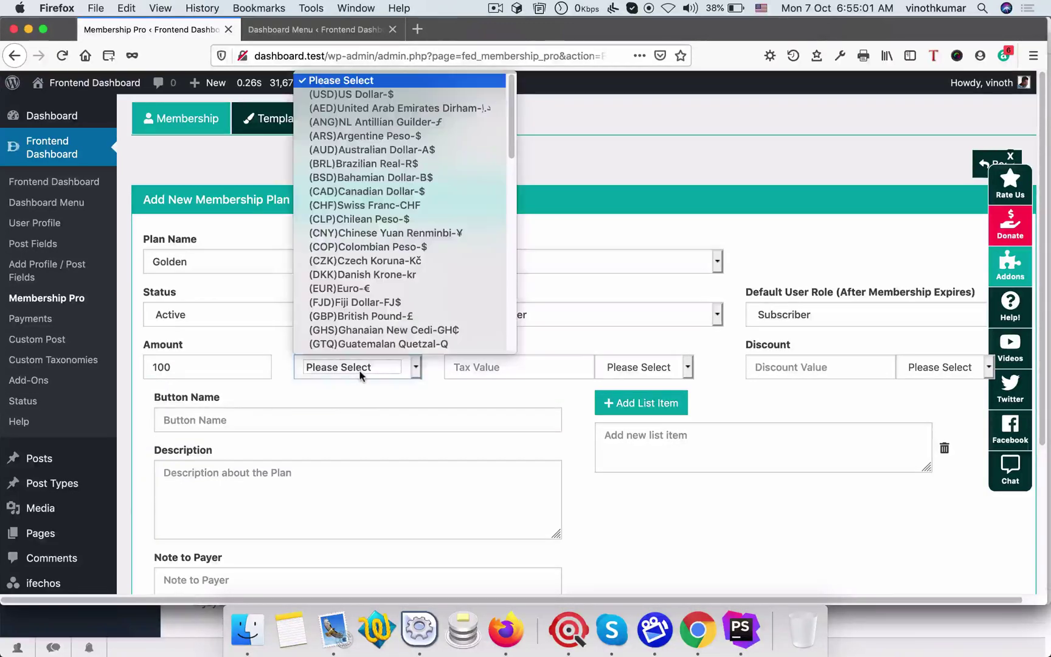
{"action": "left_click", "coordinate": [351, 94]}
Step: Set the tax to 10 (%) and the discount to 10 (%)
{"action": "left_click", "coordinate": [497, 370]}
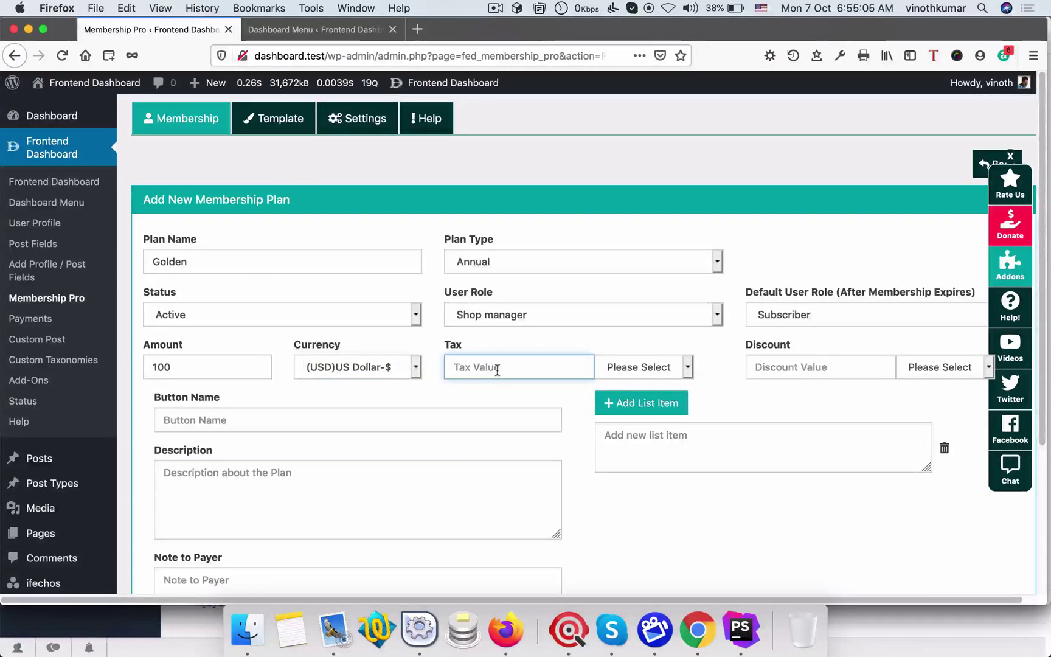
{"action": "left_click", "coordinate": [648, 366]}
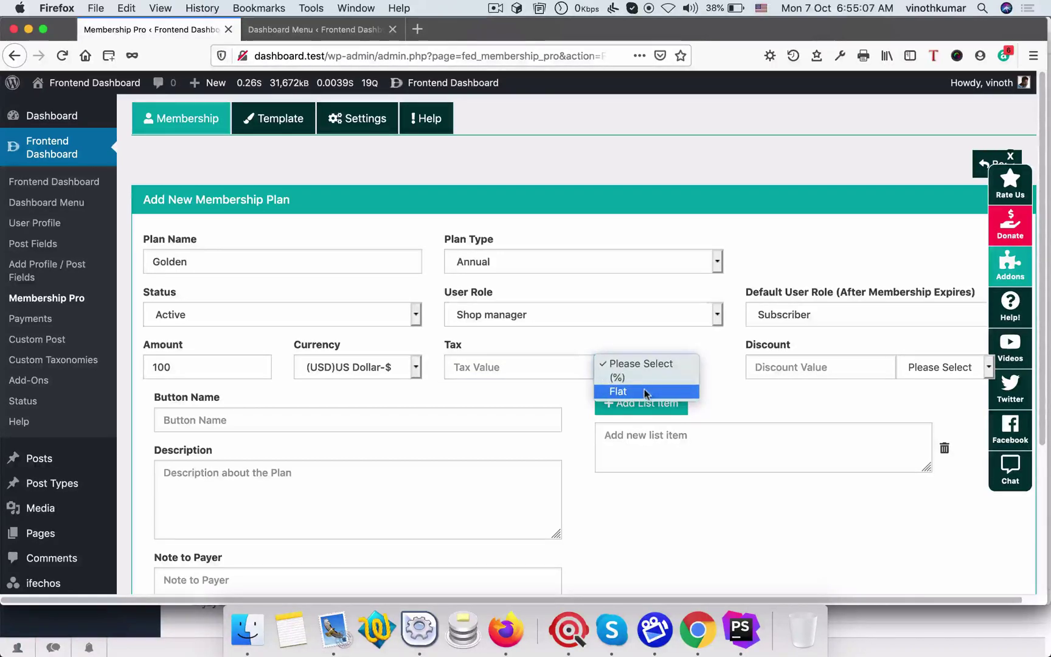
{"action": "left_click", "coordinate": [754, 405]}
{"action": "left_click", "coordinate": [831, 367]}
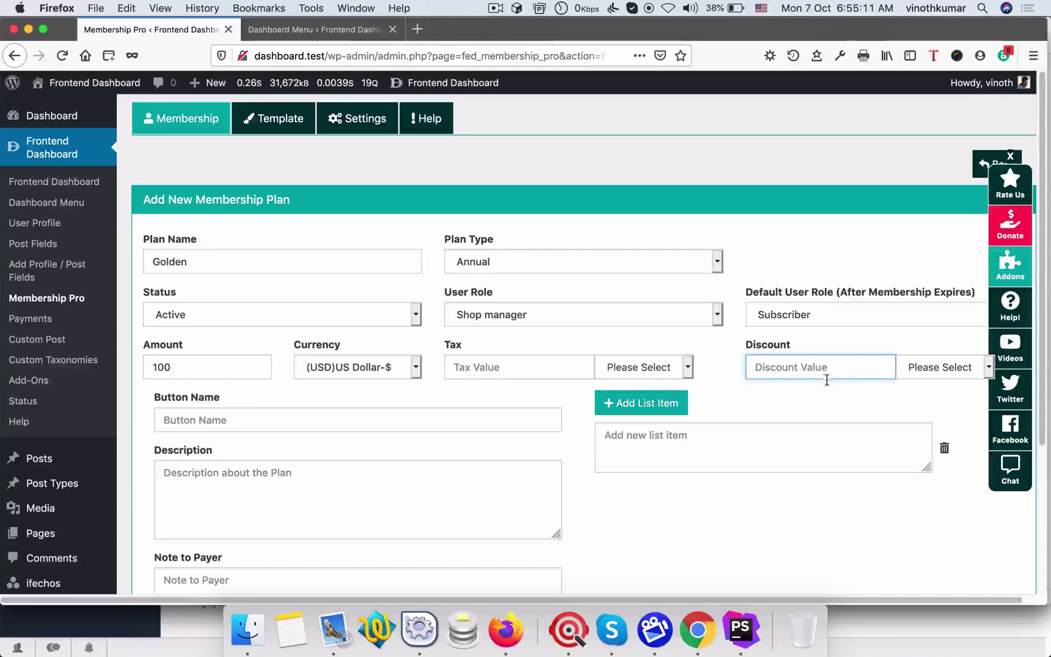
{"action": "left_click", "coordinate": [521, 368]}
{"action": "type", "text": "10"}
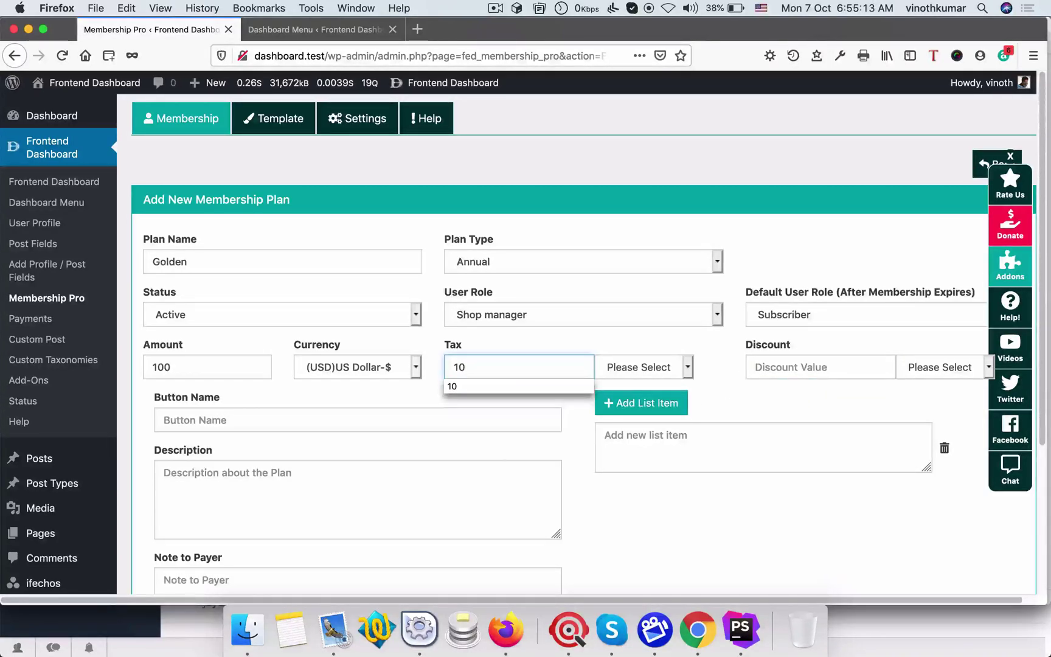
{"action": "left_click", "coordinate": [636, 369]}
{"action": "left_click", "coordinate": [643, 376]}
{"action": "left_click", "coordinate": [760, 371]}
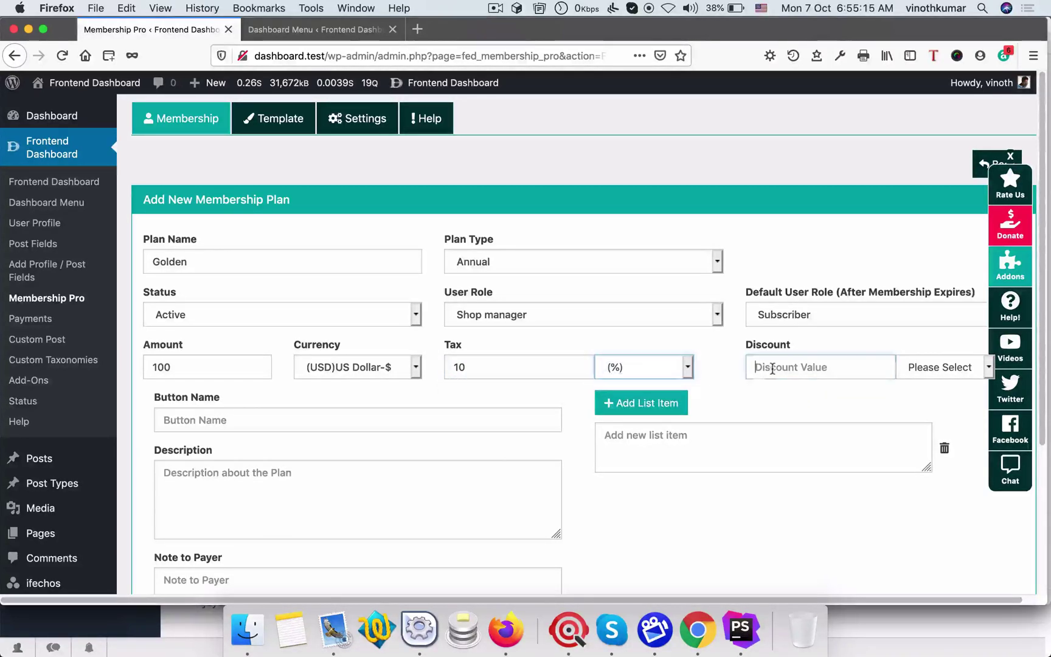
{"action": "type", "text": "10"}
{"action": "left_click", "coordinate": [951, 366]}
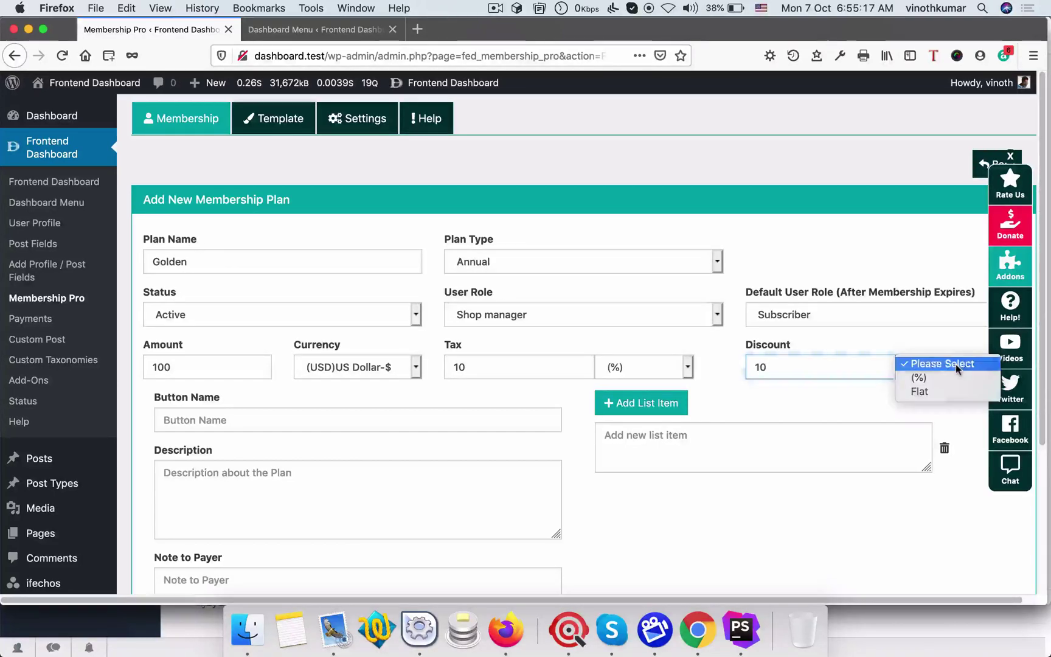
{"action": "left_click", "coordinate": [946, 378]}
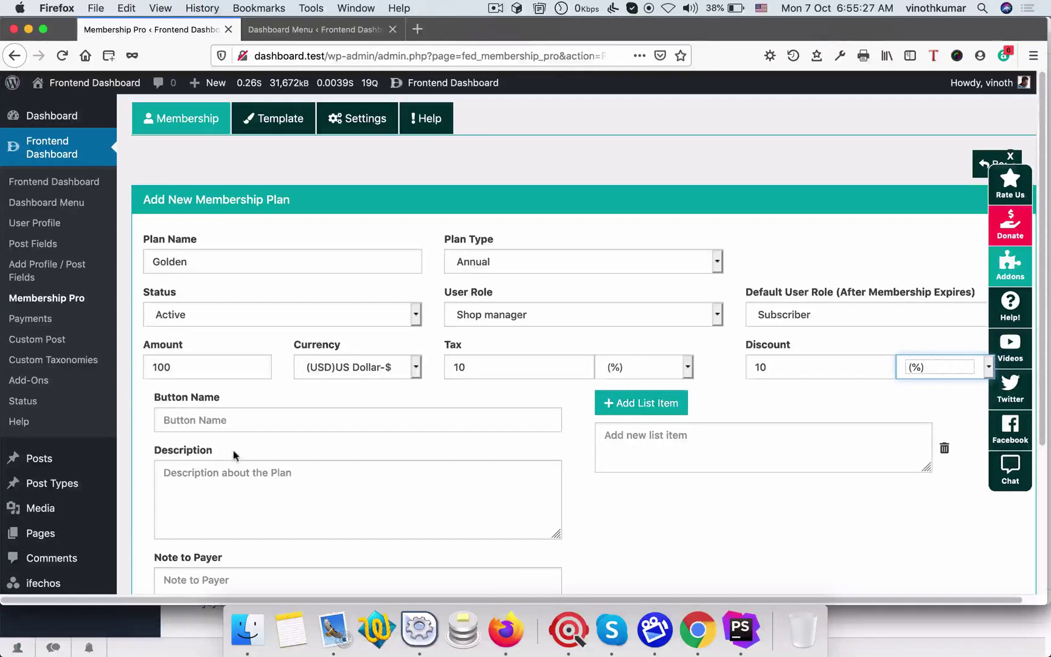
Step: Set the plan's button name to Buy Golden
{"action": "scroll", "coordinate": [183, 367], "scroll_direction": "down", "scroll_amount": 1}
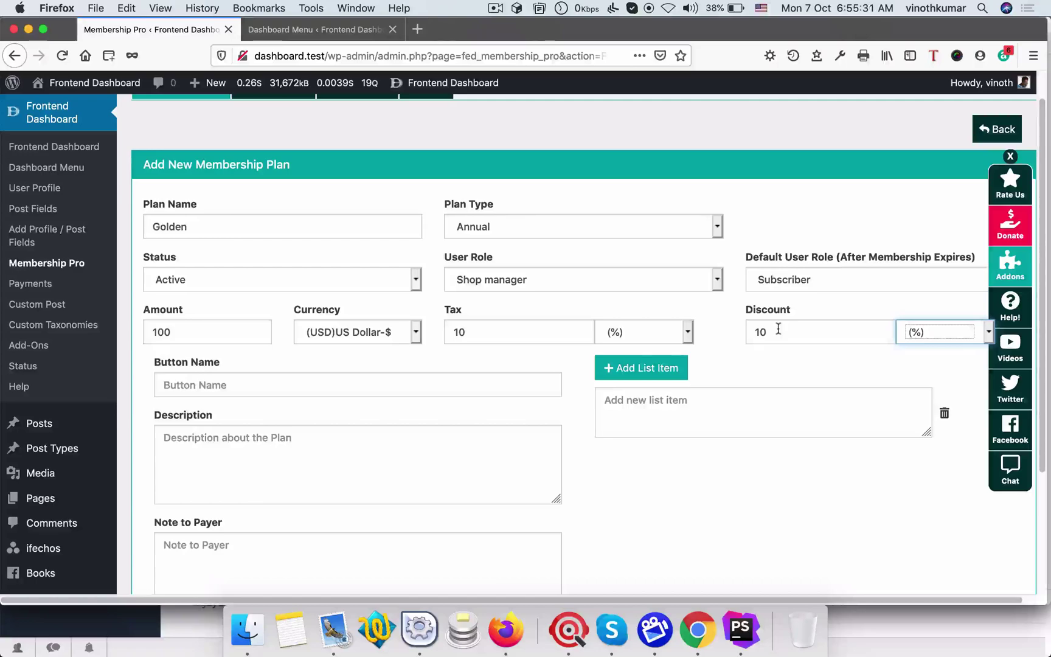
{"action": "left_click", "coordinate": [278, 384]}
{"action": "scroll", "coordinate": [278, 385], "scroll_direction": "down", "scroll_amount": 2}
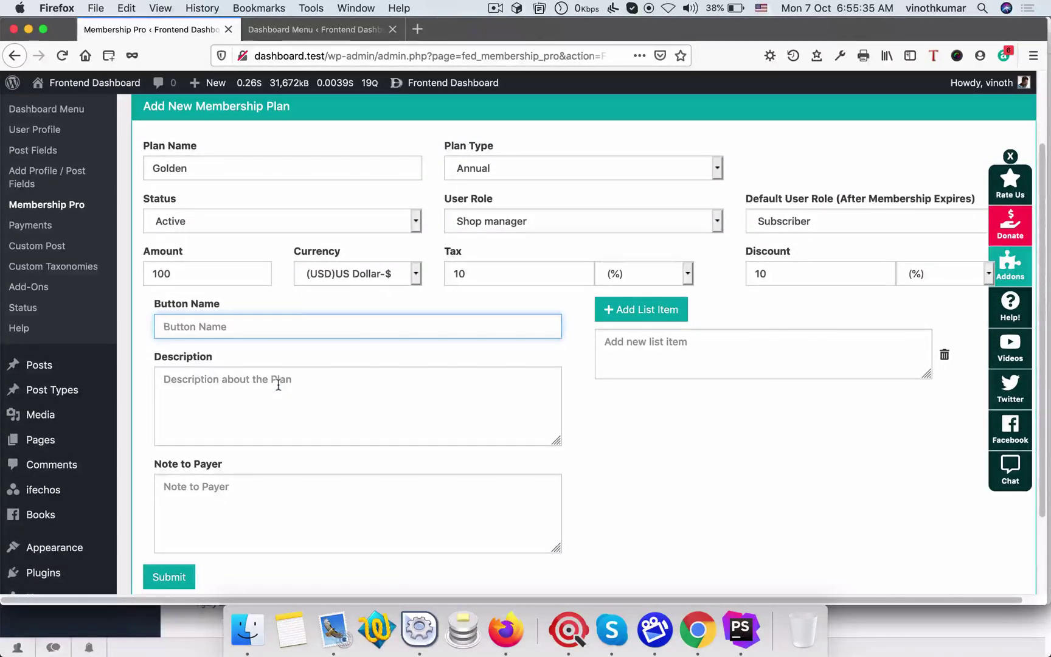
{"action": "type", "text": "Bu"}
{"action": "key", "text": "BackSpace"}
{"action": "key", "text": "BackSpace"}
{"action": "type", "text": "Buy"}
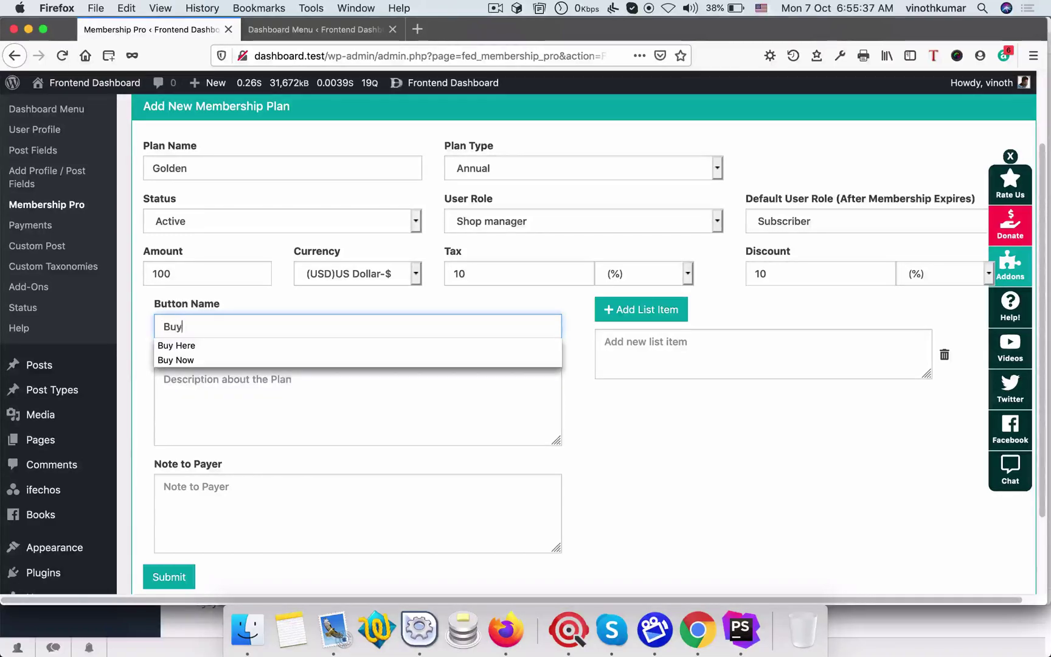
{"action": "type", "text": " Golden"}
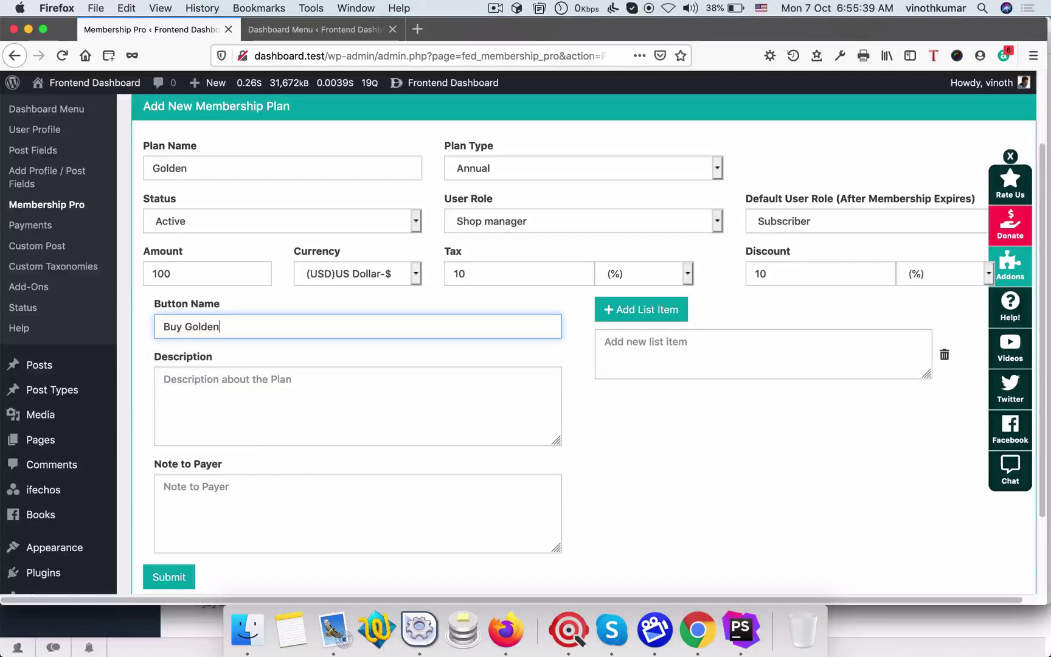
Step: Enter 'Description for buy golden' as the description and copy it into Note to Payer
{"action": "left_click", "coordinate": [256, 408]}
{"action": "type", "text": "De"}
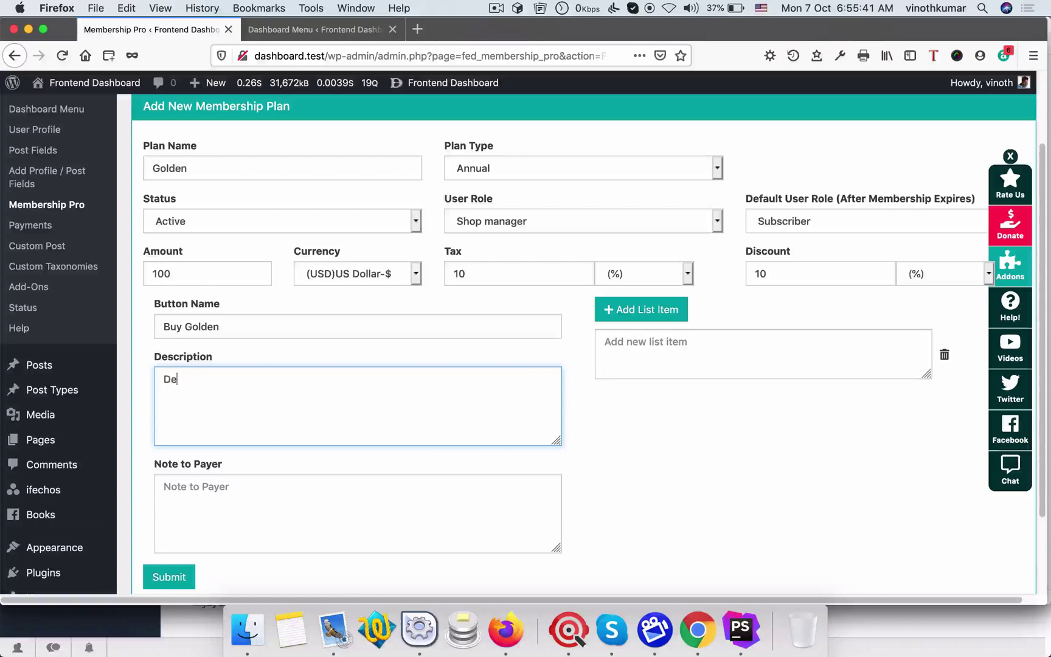
{"action": "type", "text": "es"}
{"action": "key", "text": "BackSpace"}
{"action": "key", "text": "BackSpace"}
{"action": "type", "text": "scription for buy"}
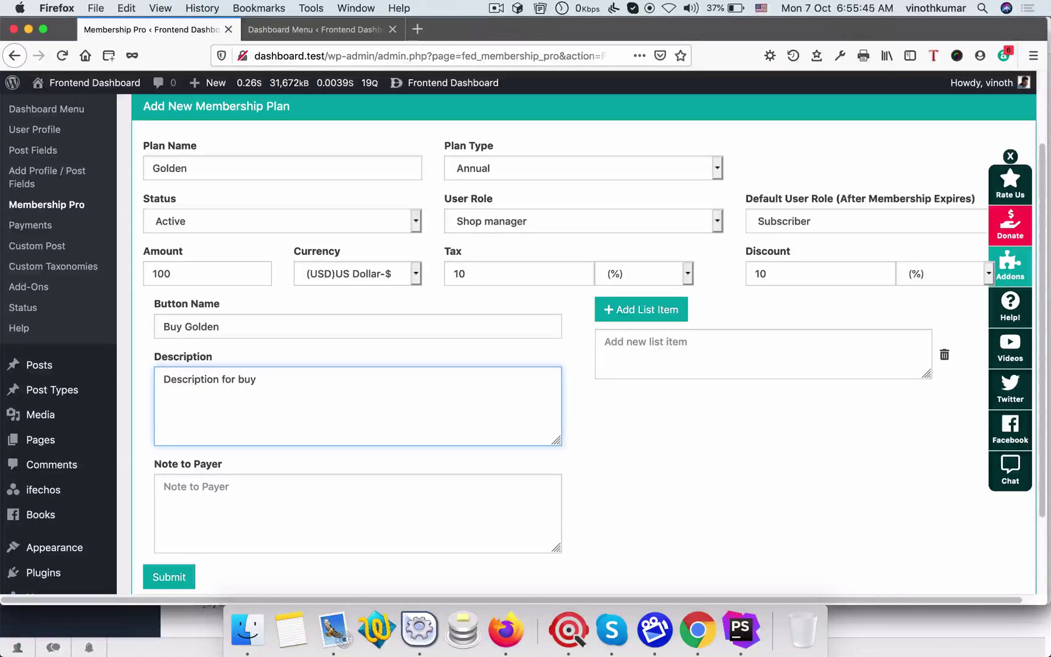
{"action": "type", "text": " golden"}
{"action": "key", "text": "super+a"}
{"action": "key", "text": "super+c"}
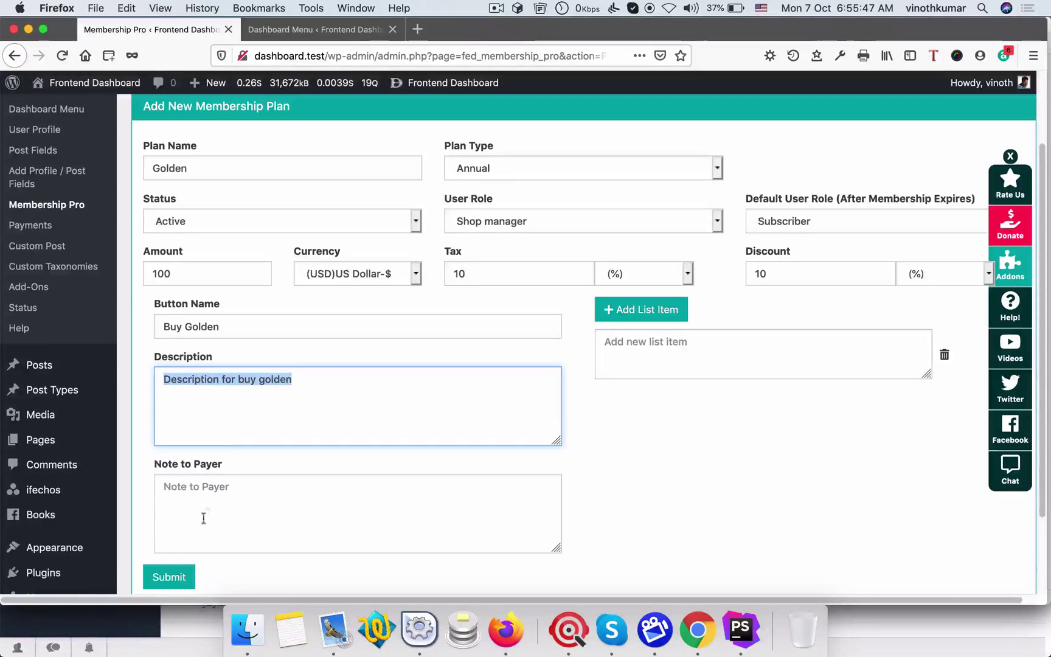
{"action": "left_click", "coordinate": [240, 502]}
{"action": "key", "text": "super+v"}
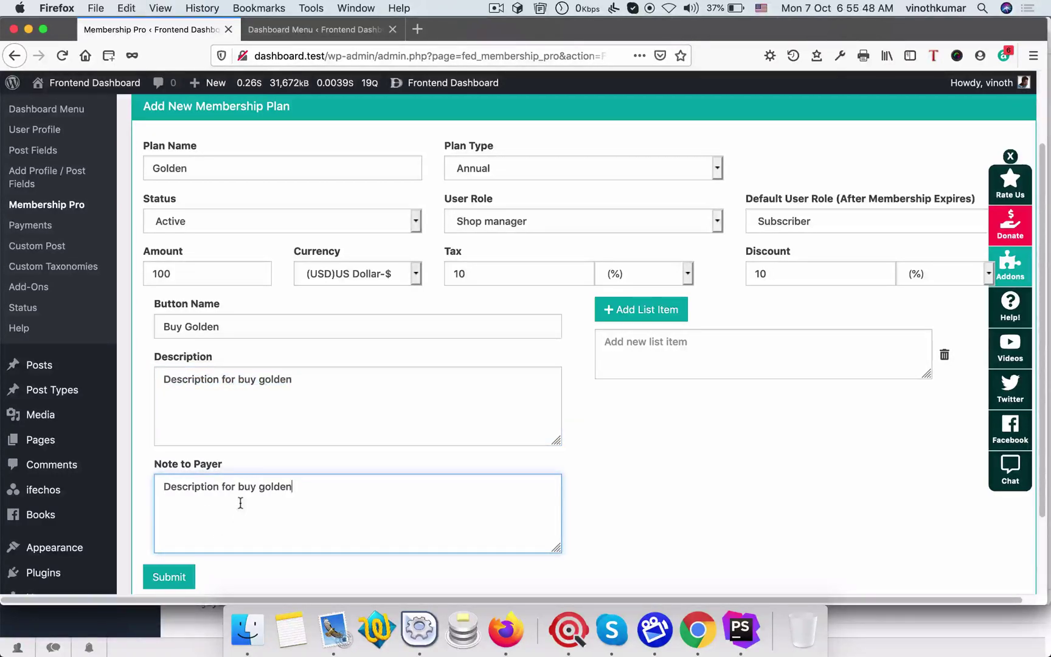
Step: Fill in list items Golden 1 through Golden 4
{"action": "left_click", "coordinate": [650, 349]}
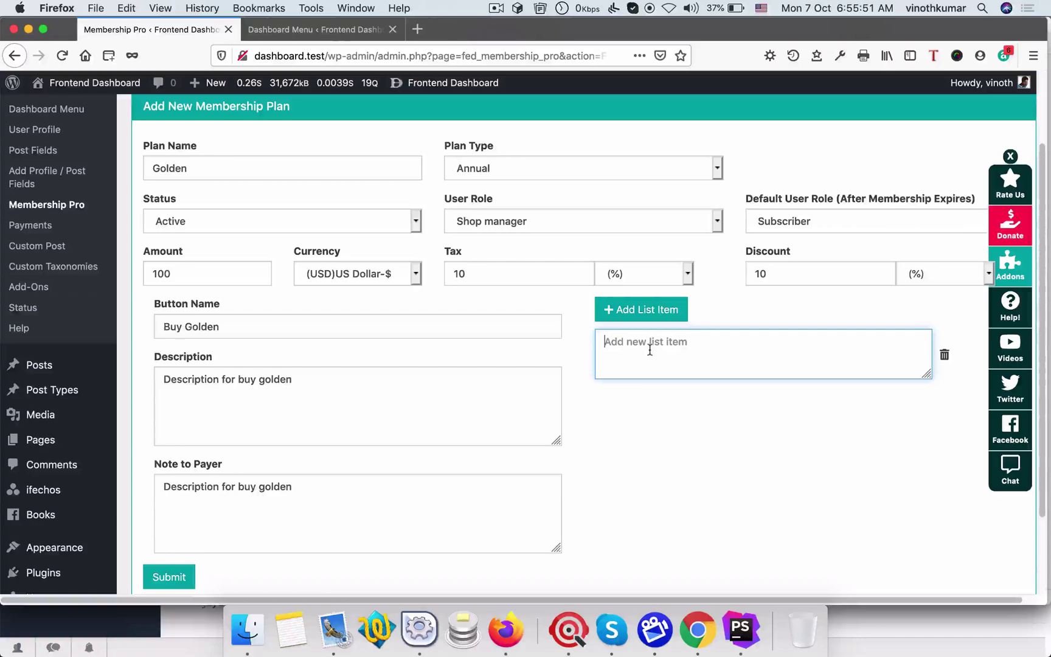
{"action": "type", "text": "Gold"}
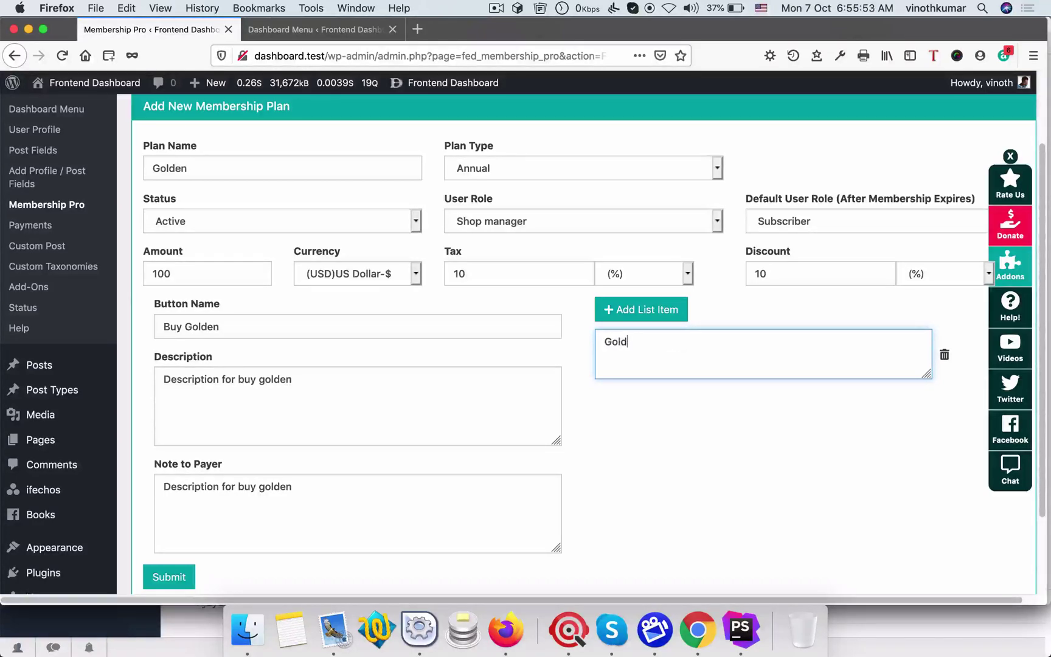
{"action": "type", "text": "en 1"}
{"action": "left_click", "coordinate": [669, 310]}
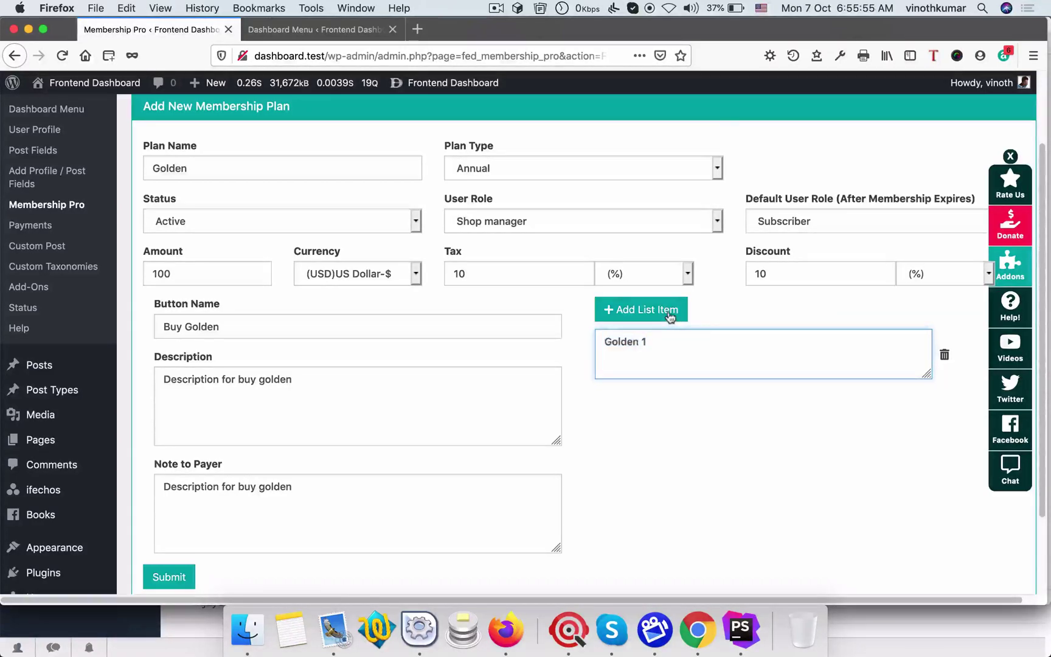
{"action": "left_click", "coordinate": [672, 344]}
{"action": "key", "text": "super+v"}
{"action": "key", "text": "BackSpace"}
{"action": "type", "text": "2"}
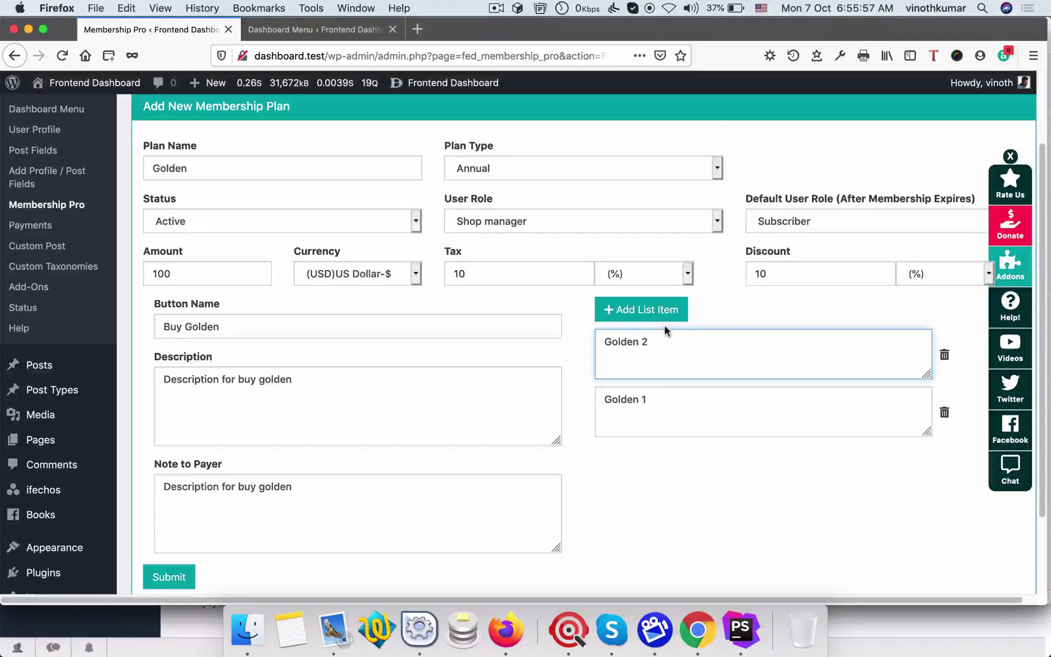
{"action": "left_click", "coordinate": [662, 310]}
{"action": "left_click", "coordinate": [664, 362]}
{"action": "key", "text": "super+v"}
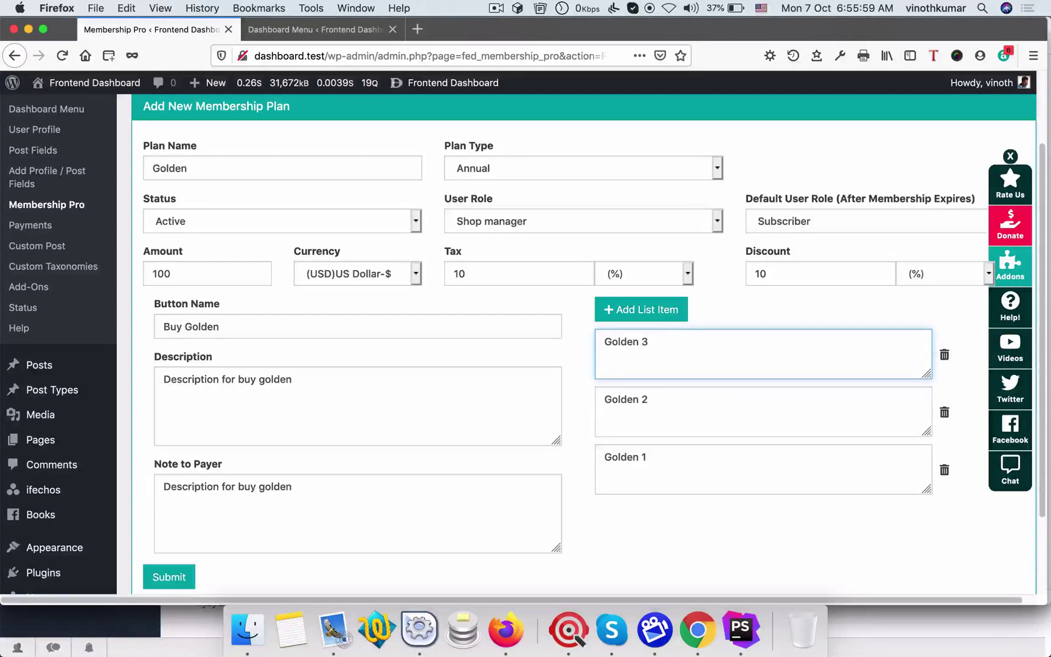
{"action": "left_click", "coordinate": [652, 310]}
{"action": "left_click", "coordinate": [662, 356]}
{"action": "key", "text": "super+v"}
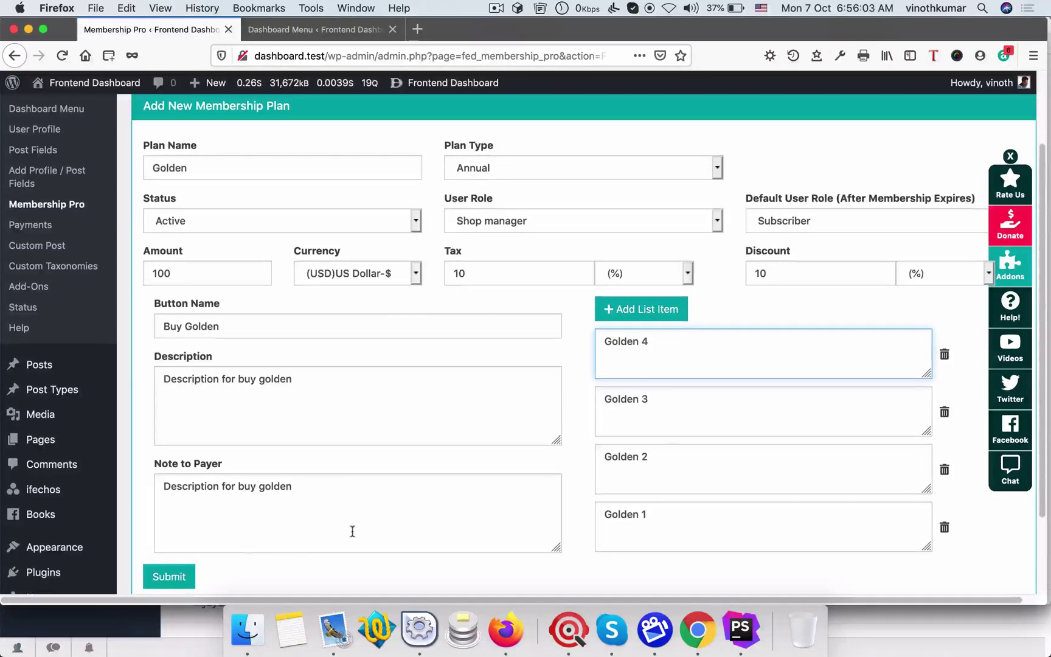
Step: Submit the Golden plan and confirm the plan-added message
{"action": "scroll", "coordinate": [352, 531], "scroll_direction": "down", "scroll_amount": 3}
{"action": "left_click", "coordinate": [166, 479]}
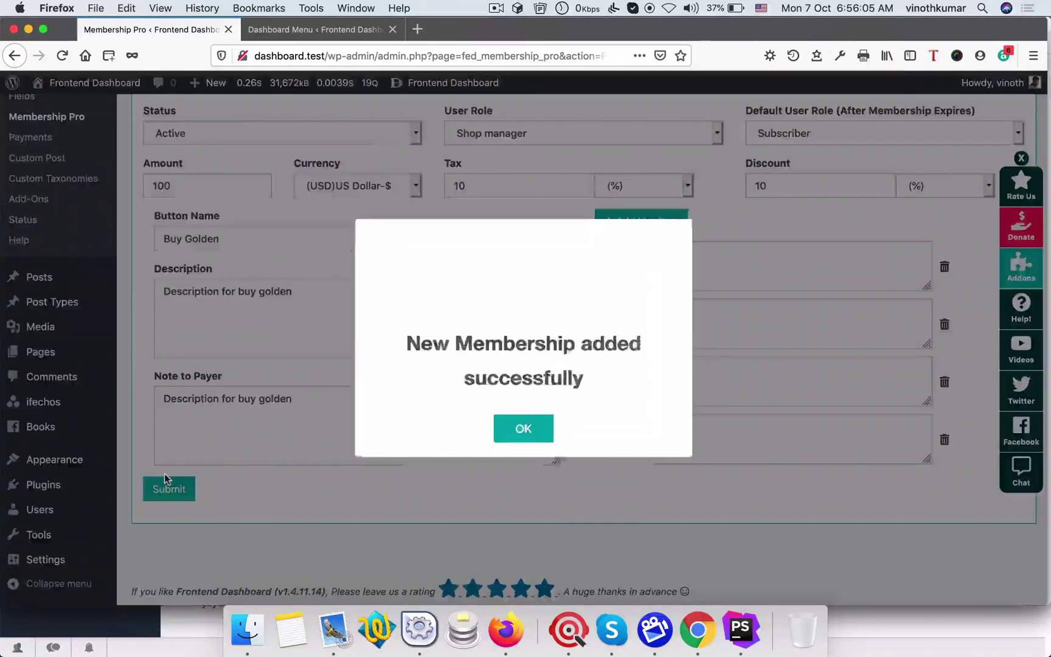
{"action": "left_click", "coordinate": [523, 433]}
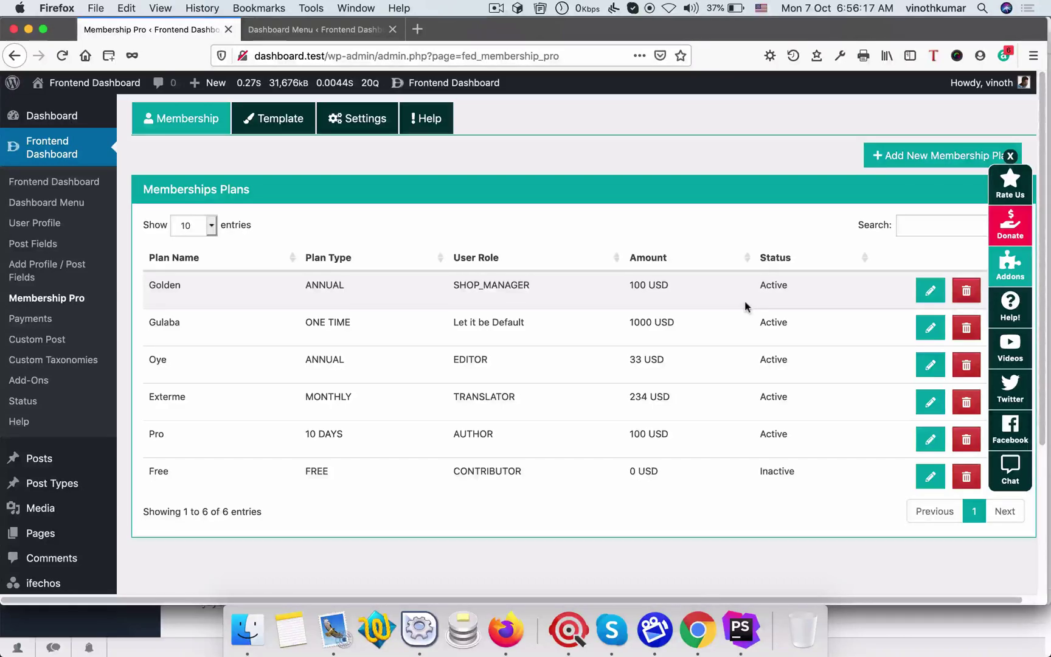
Step: Set Template 1 as the primary pricing template and save the choice
{"action": "left_click", "coordinate": [275, 122]}
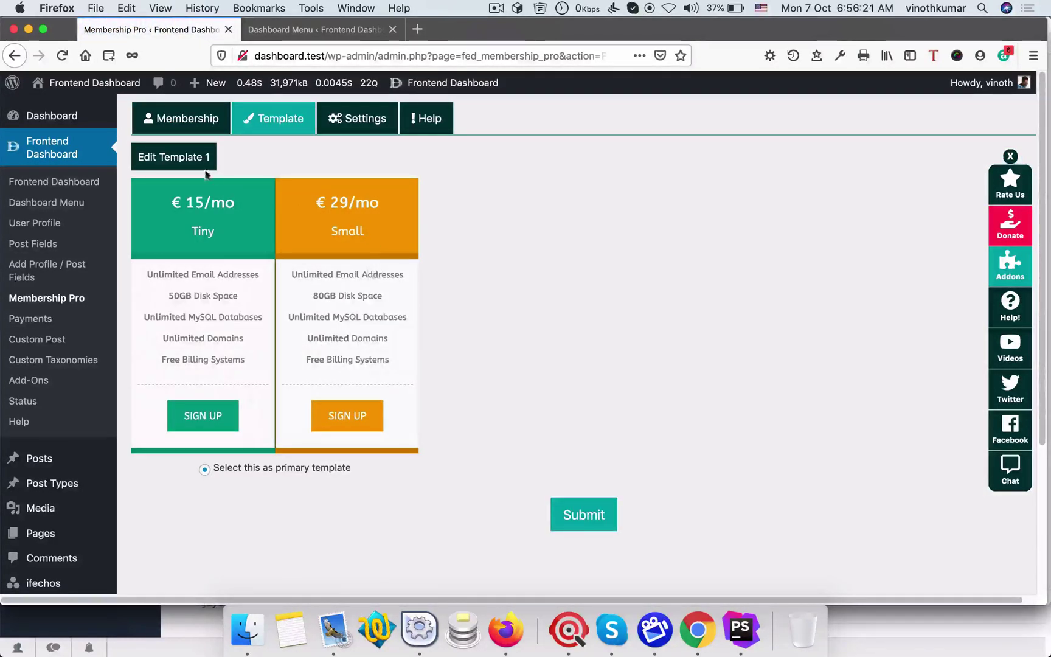
{"action": "left_click", "coordinate": [205, 469]}
{"action": "left_click", "coordinate": [561, 503]}
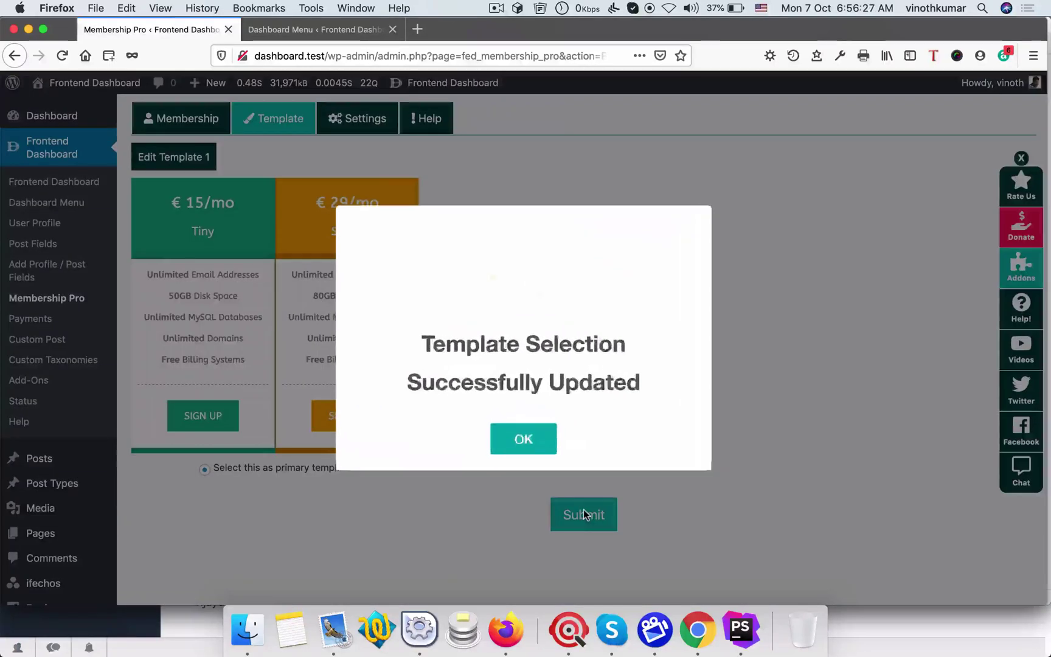
{"action": "left_click", "coordinate": [529, 433]}
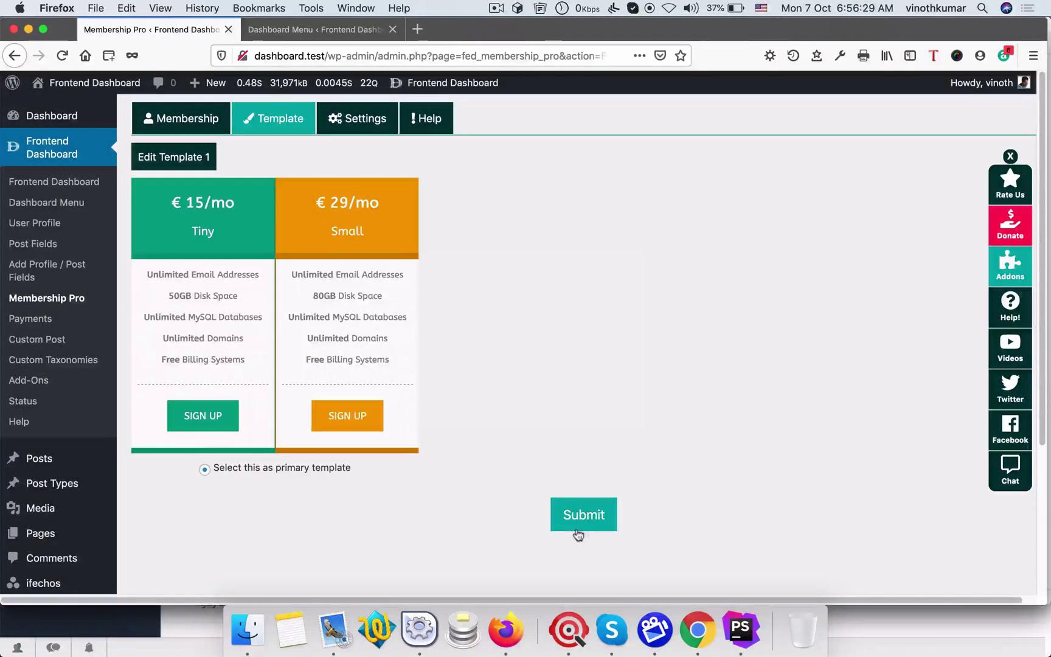
Step: Browse Template 1's per-plan colour panels, then return to the Membership plans list
{"action": "left_click", "coordinate": [192, 159]}
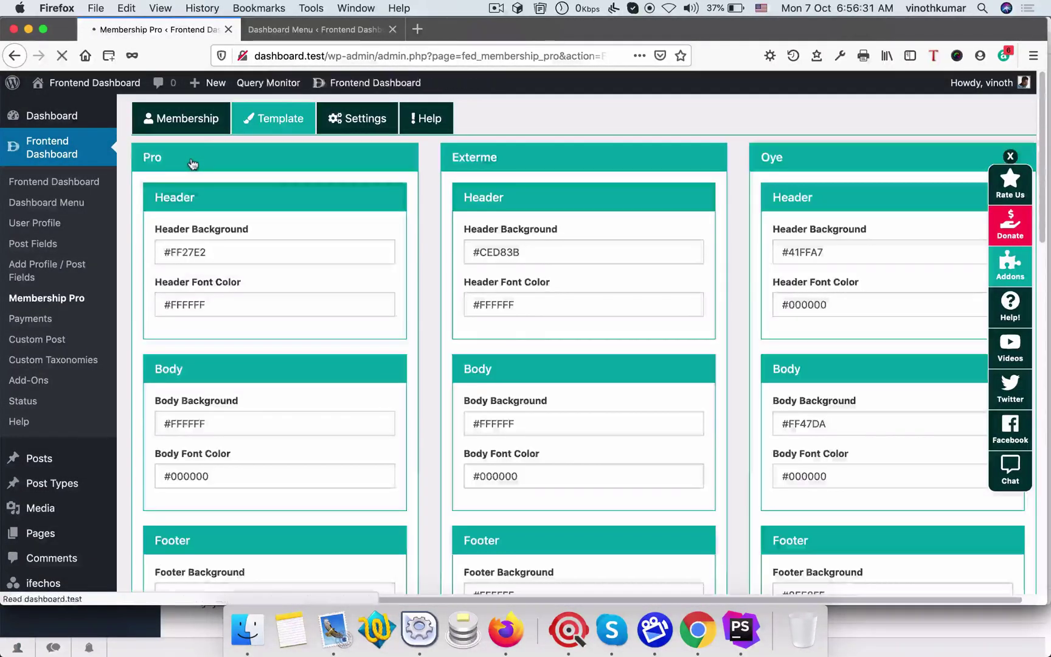
{"action": "scroll", "coordinate": [367, 277], "scroll_direction": "down", "scroll_amount": 10}
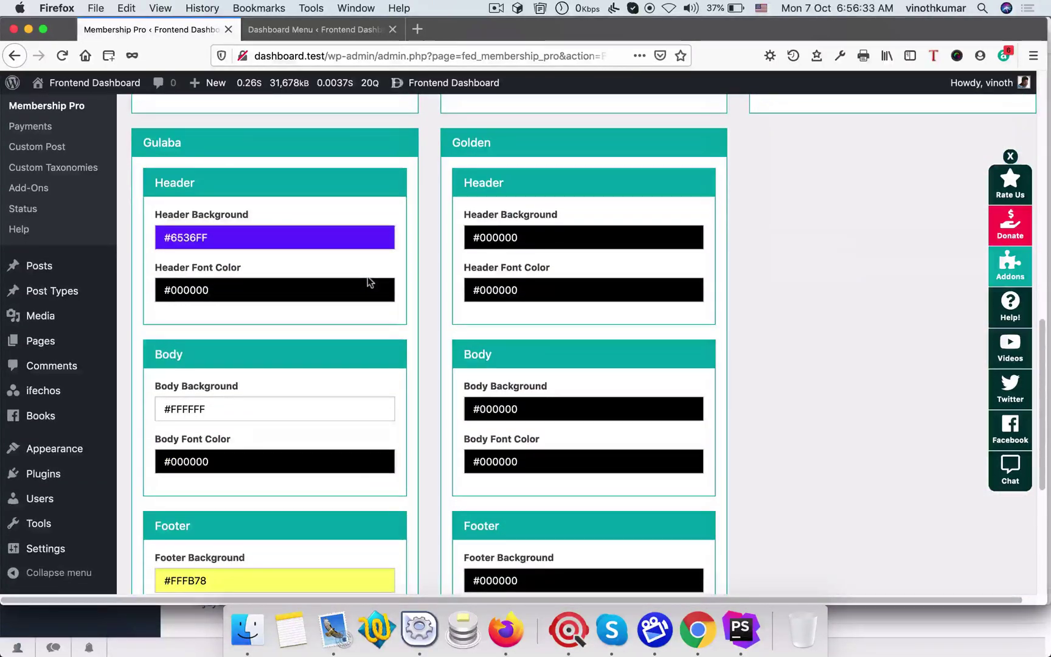
{"action": "scroll", "coordinate": [367, 280], "scroll_direction": "up", "scroll_amount": 6}
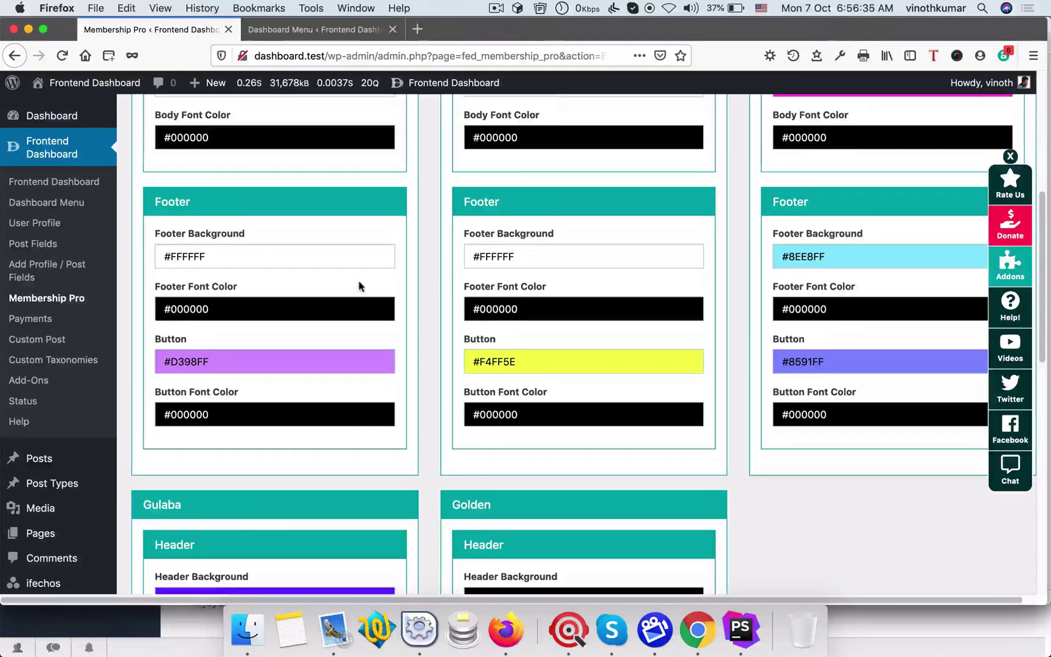
{"action": "scroll", "coordinate": [358, 279], "scroll_direction": "up", "scroll_amount": 6}
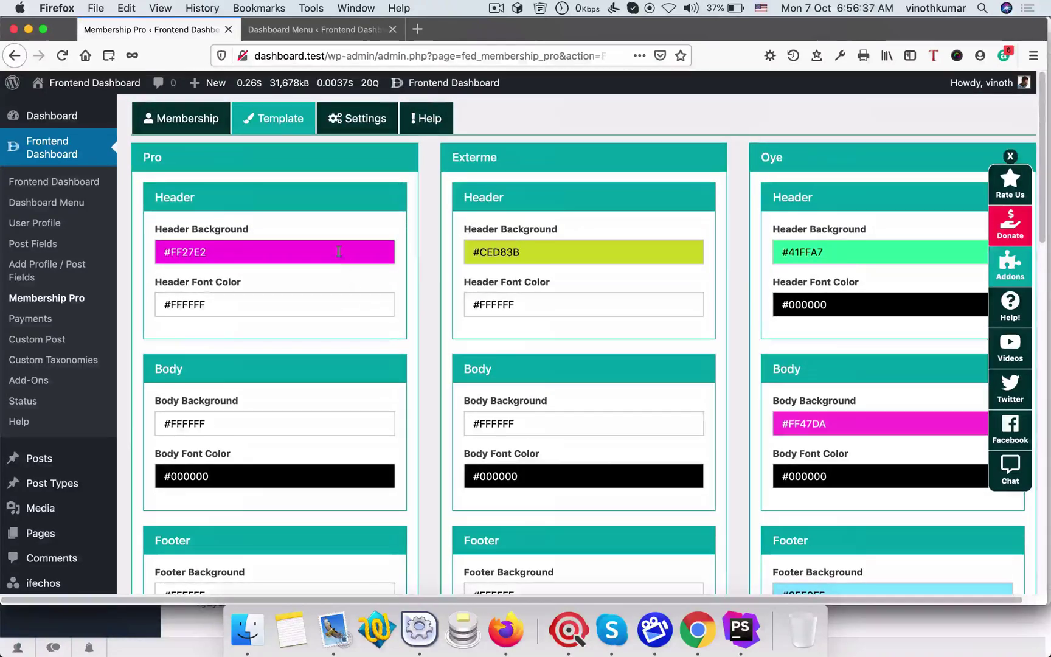
{"action": "left_click", "coordinate": [175, 117]}
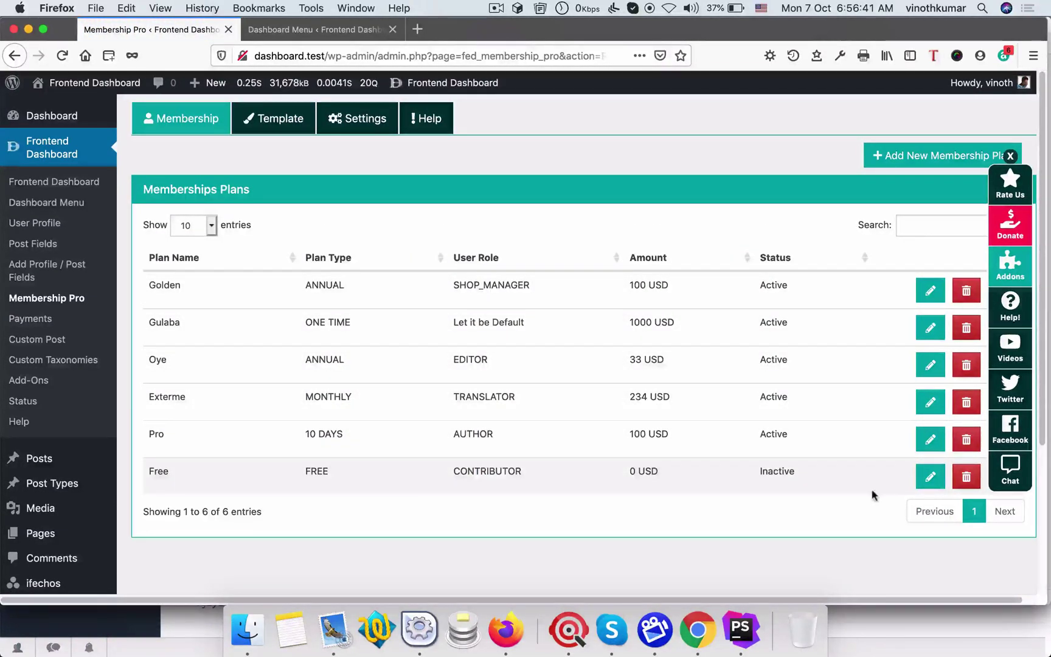
Step: Change the Pro plan's status to Inactive and save it
{"action": "left_click", "coordinate": [931, 442]}
{"action": "scroll", "coordinate": [657, 422], "scroll_direction": "down", "scroll_amount": 3}
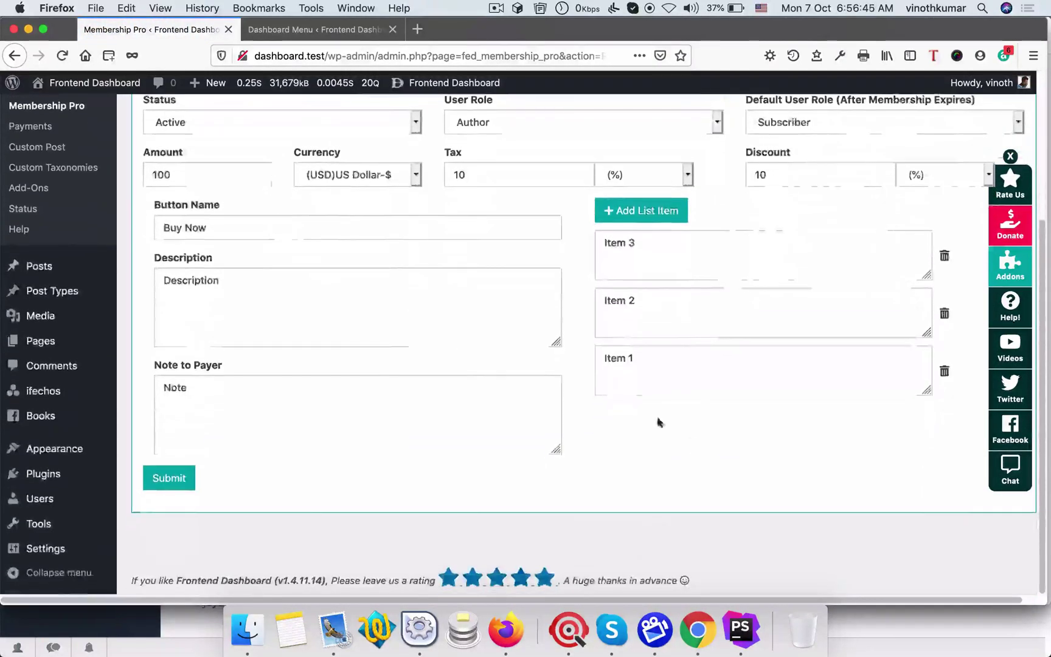
{"action": "scroll", "coordinate": [196, 277], "scroll_direction": "up", "scroll_amount": 2}
{"action": "left_click", "coordinate": [214, 252]}
{"action": "left_click", "coordinate": [213, 261]}
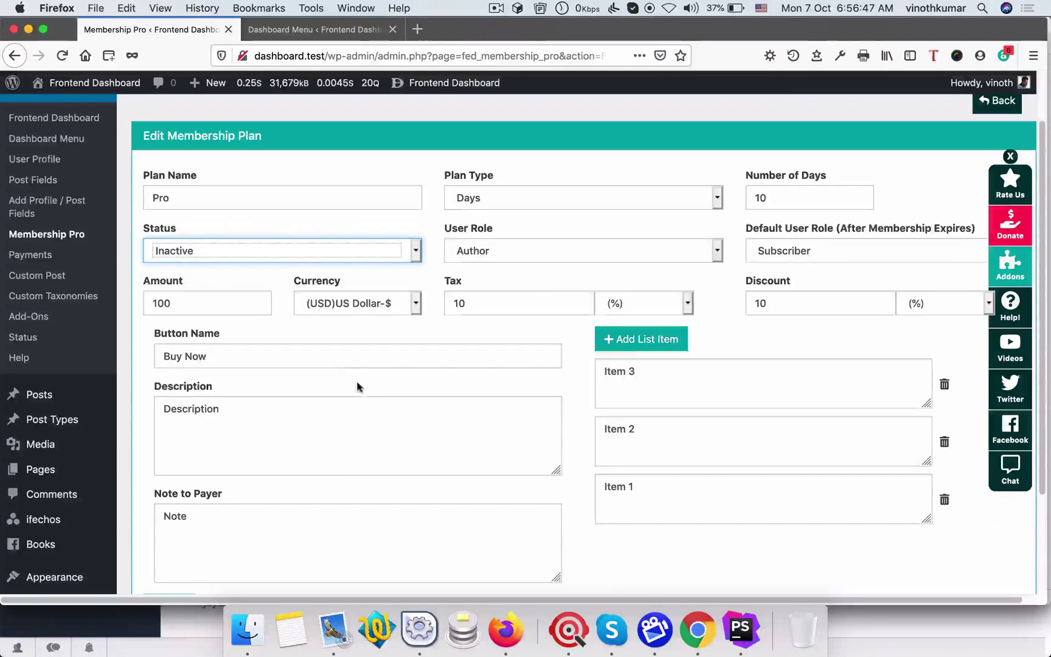
{"action": "scroll", "coordinate": [357, 387], "scroll_direction": "down", "scroll_amount": 2}
{"action": "left_click", "coordinate": [169, 478]}
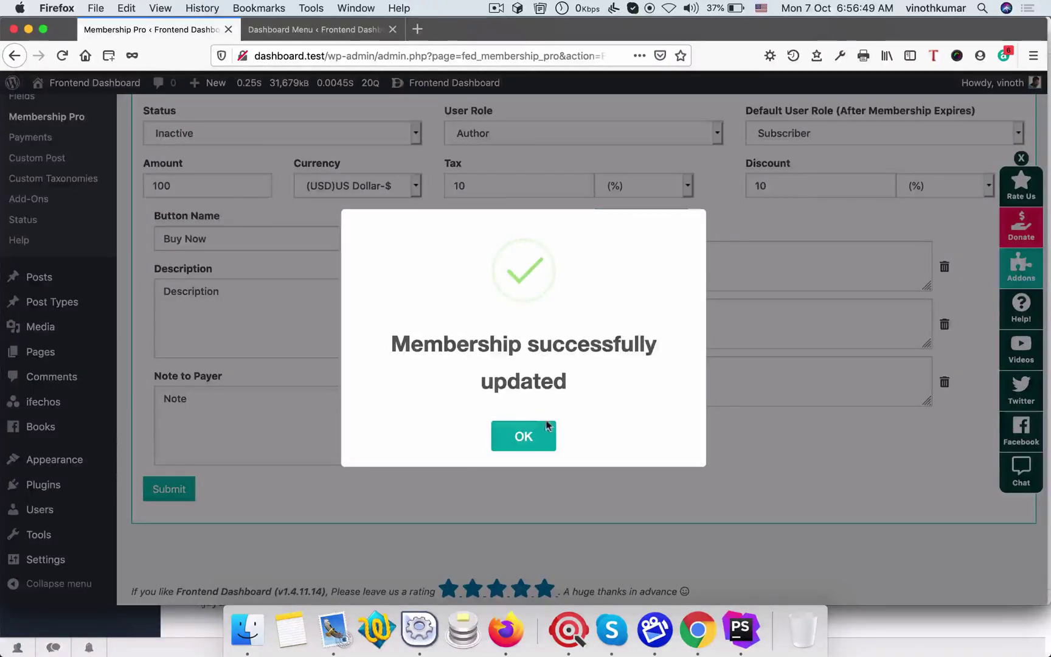
{"action": "left_click", "coordinate": [544, 433]}
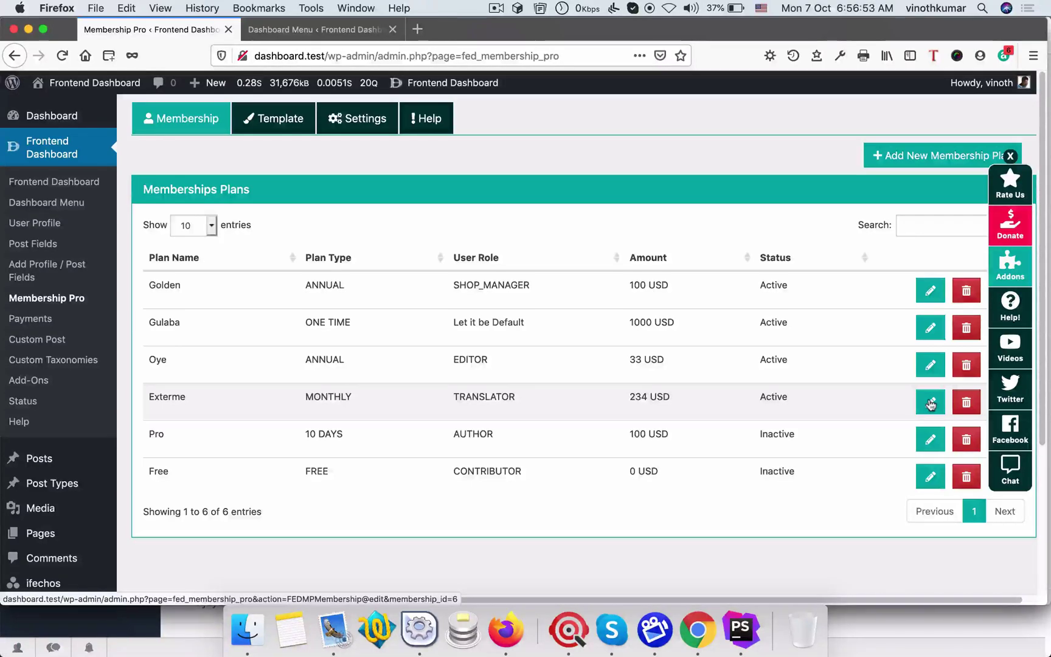
Step: Change the Gulaba plan's status to Inactive, keep its default user role, and save
{"action": "left_click", "coordinate": [930, 403]}
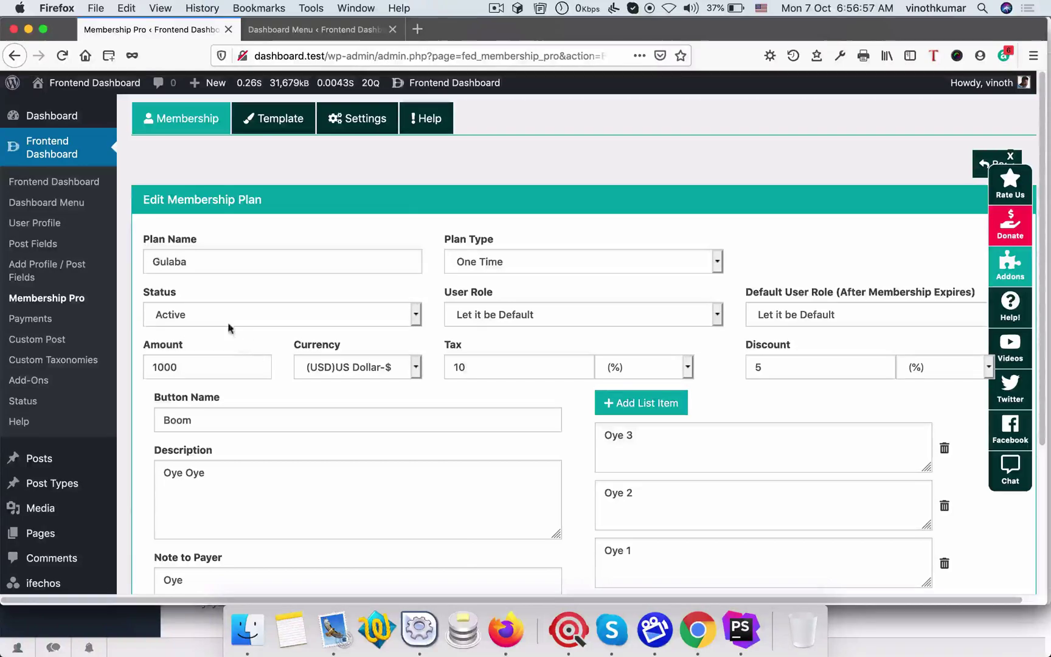
{"action": "left_click", "coordinate": [228, 324]}
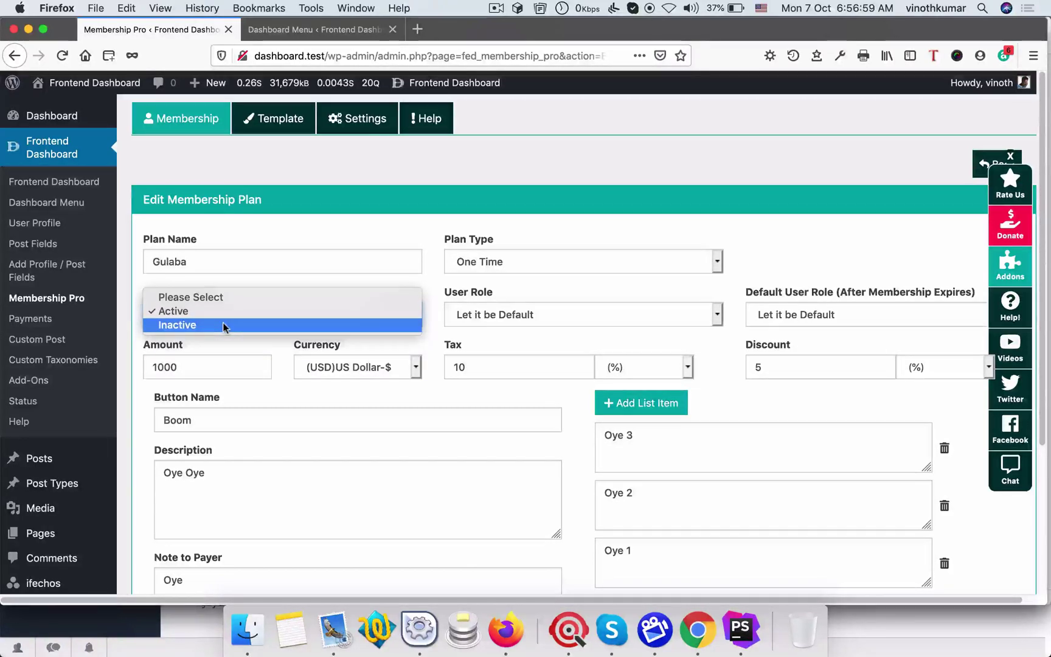
{"action": "left_click", "coordinate": [222, 325]}
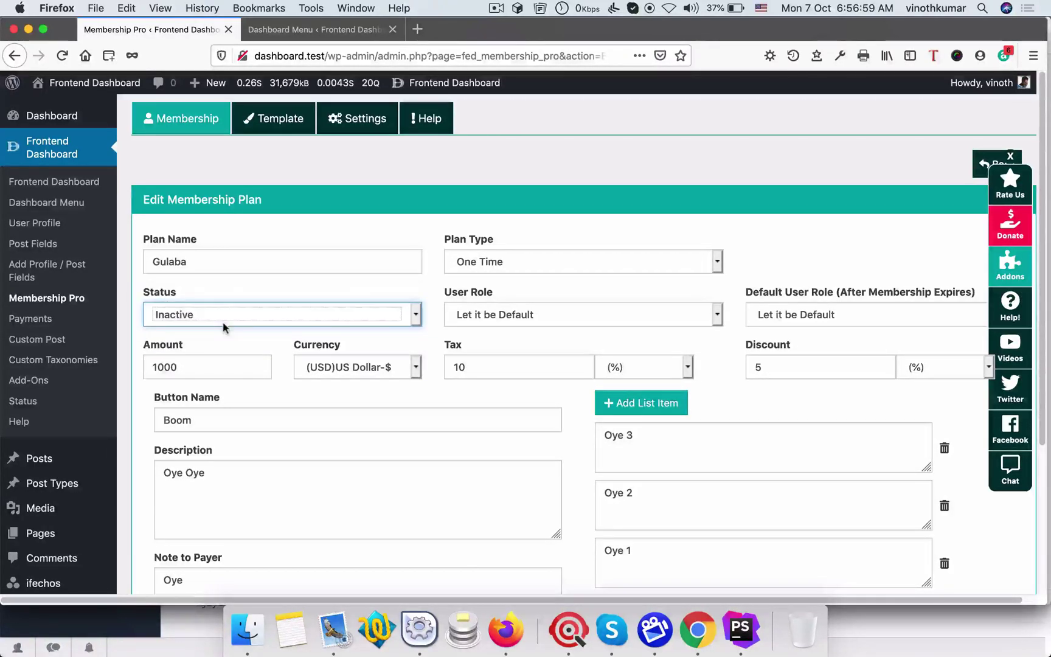
{"action": "left_click", "coordinate": [528, 316]}
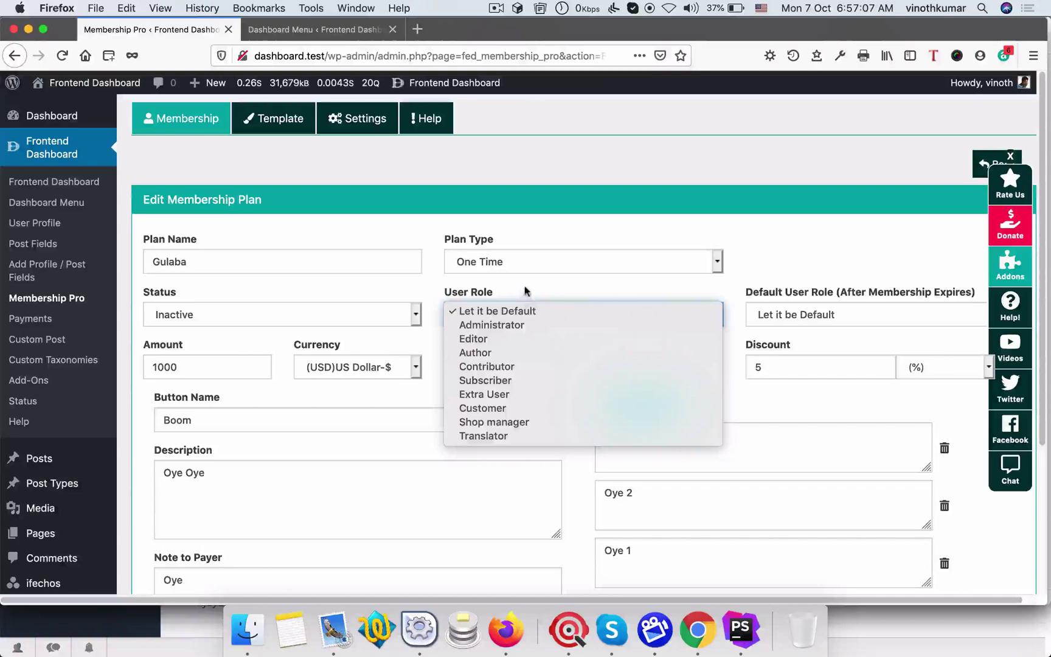
{"action": "left_click", "coordinate": [525, 284]}
{"action": "double_click", "coordinate": [472, 294]}
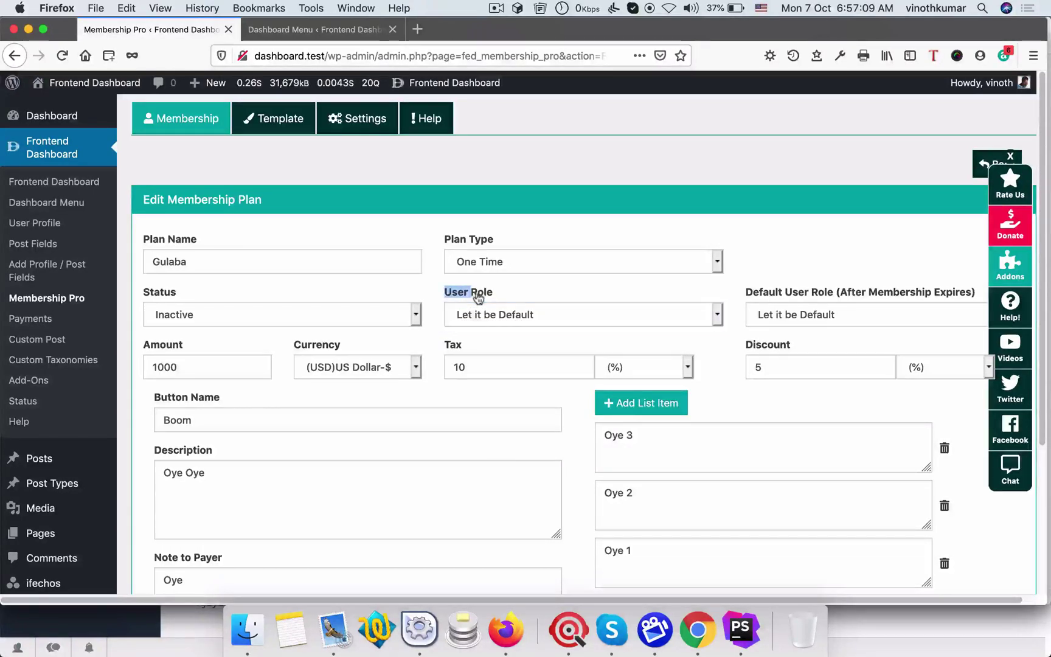
{"action": "scroll", "coordinate": [265, 335], "scroll_direction": "down", "scroll_amount": 5}
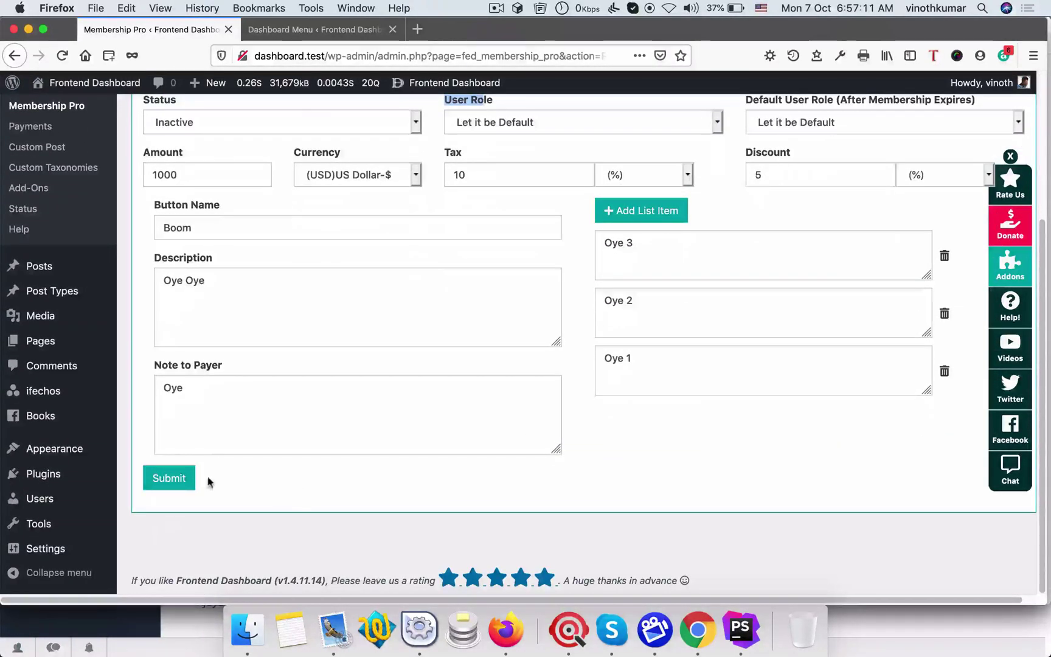
{"action": "left_click", "coordinate": [181, 480]}
{"action": "left_click", "coordinate": [527, 435]}
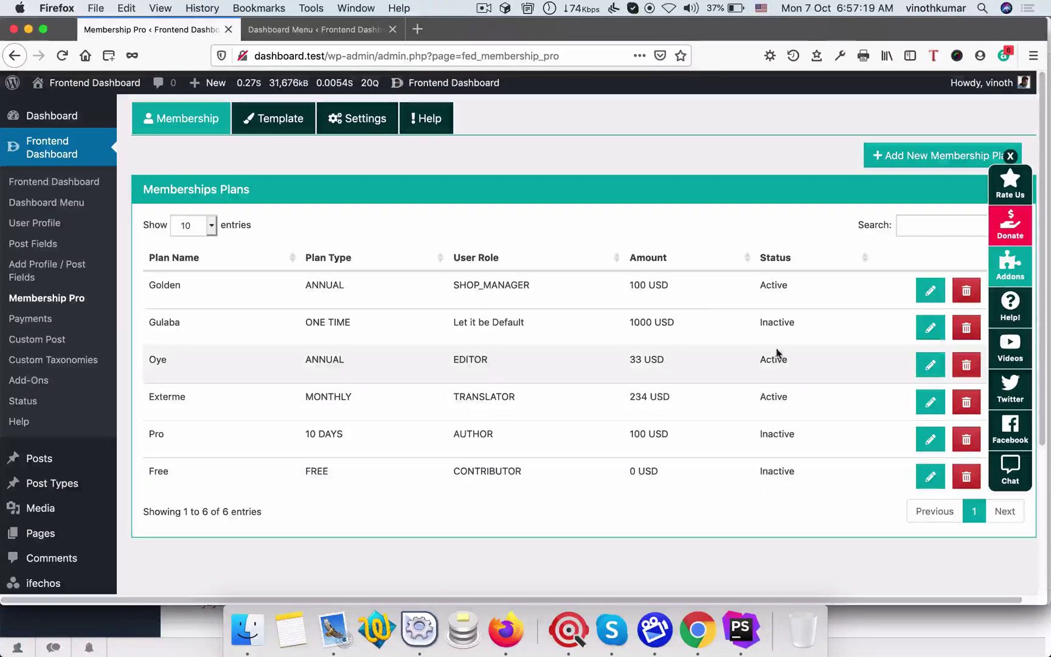
Step: Open pricing Template 1 and give Golden a green #ACFF36 header background
{"action": "left_click", "coordinate": [272, 119]}
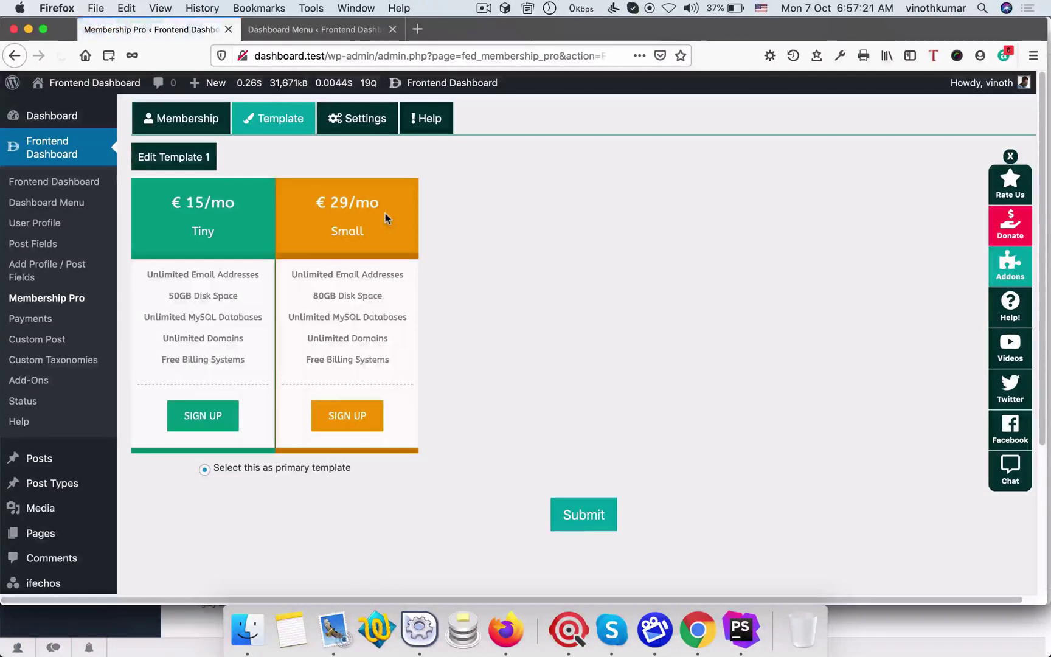
{"action": "left_click", "coordinate": [184, 159]}
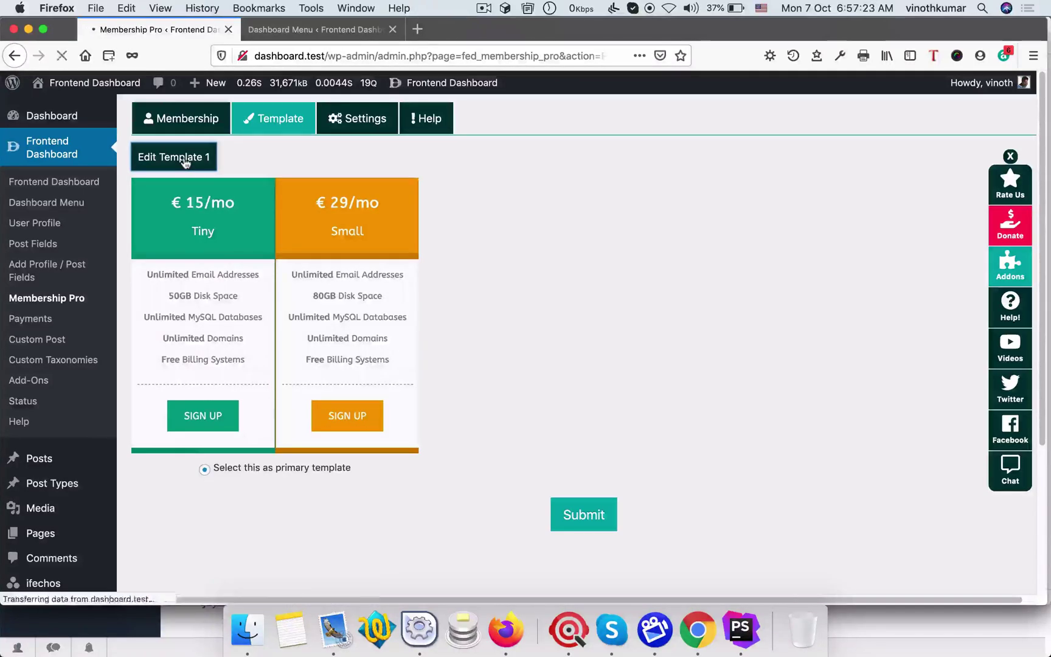
{"action": "scroll", "coordinate": [493, 308], "scroll_direction": "down", "scroll_amount": 10}
{"action": "scroll", "coordinate": [493, 309], "scroll_direction": "up", "scroll_amount": 5}
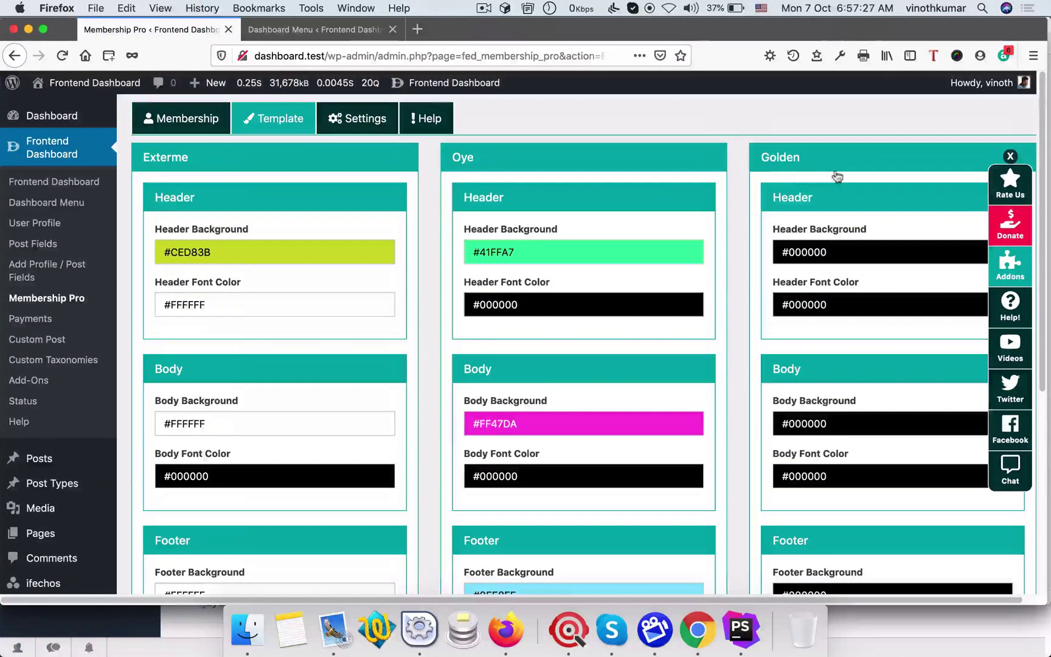
{"action": "left_click", "coordinate": [835, 257]}
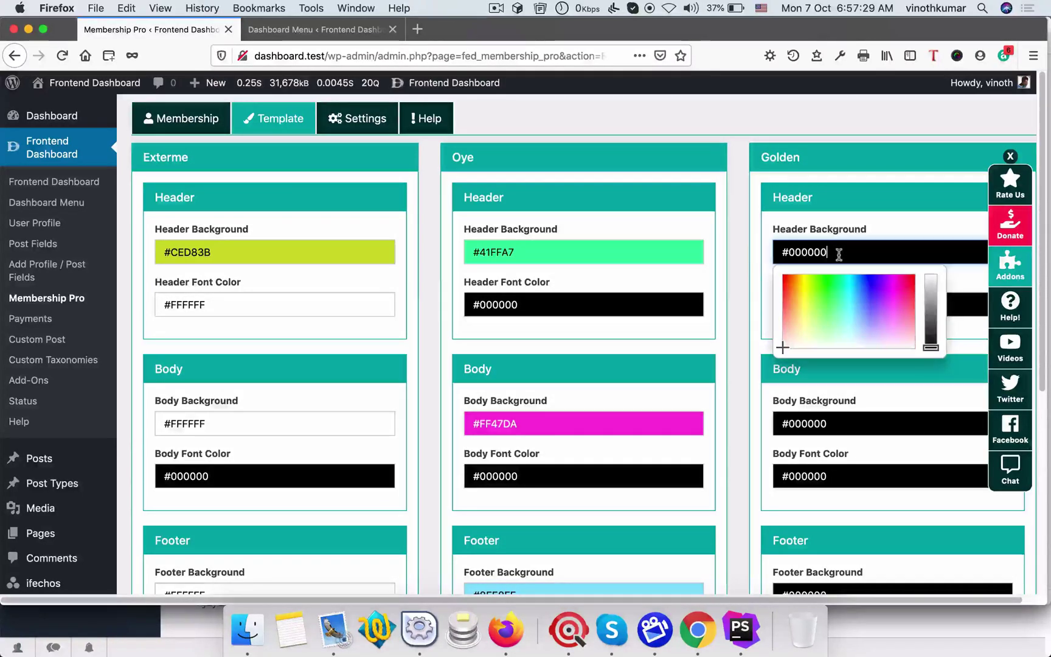
{"action": "left_click", "coordinate": [813, 289]}
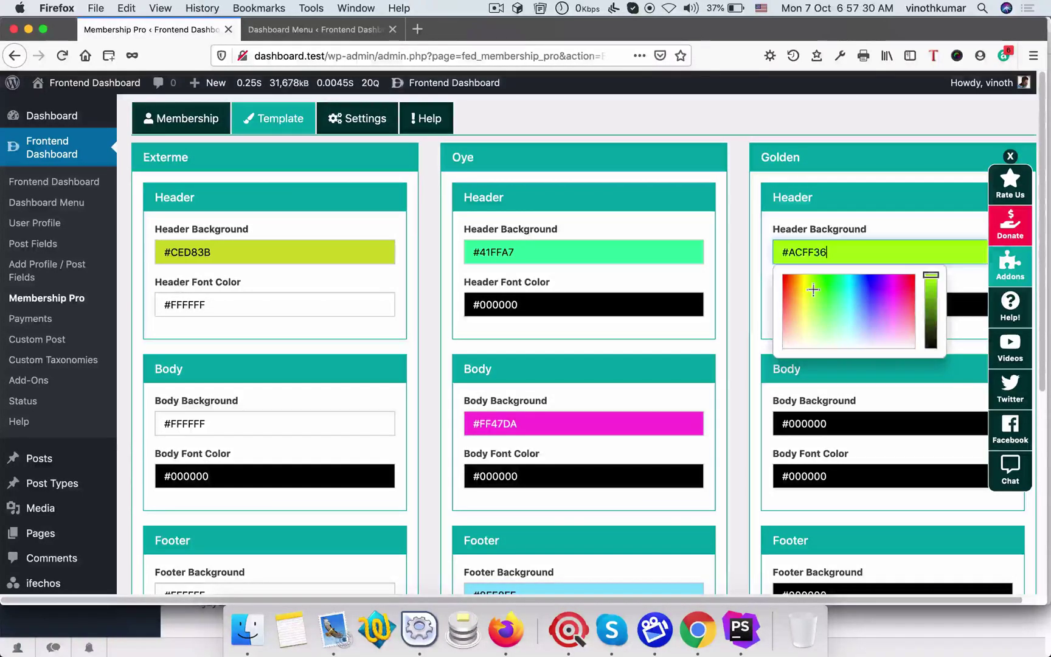
{"action": "left_click", "coordinate": [859, 177]}
Step: Leave Golden's header font unchanged and make its body background white #FFFFFF
{"action": "left_click", "coordinate": [846, 303]}
{"action": "left_click", "coordinate": [856, 275]}
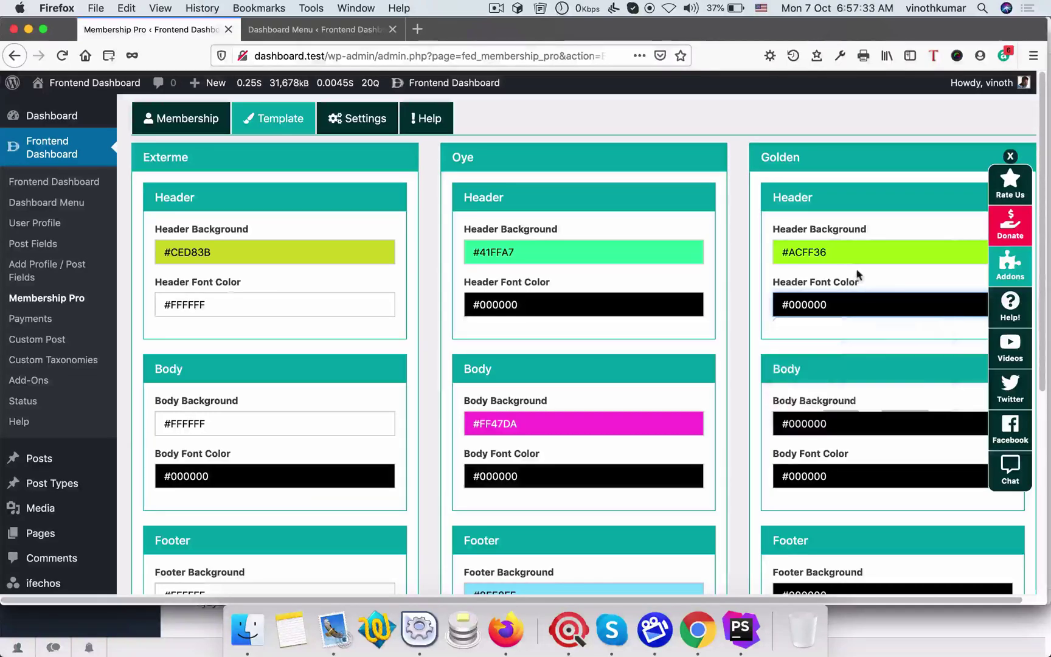
{"action": "left_click", "coordinate": [843, 424]}
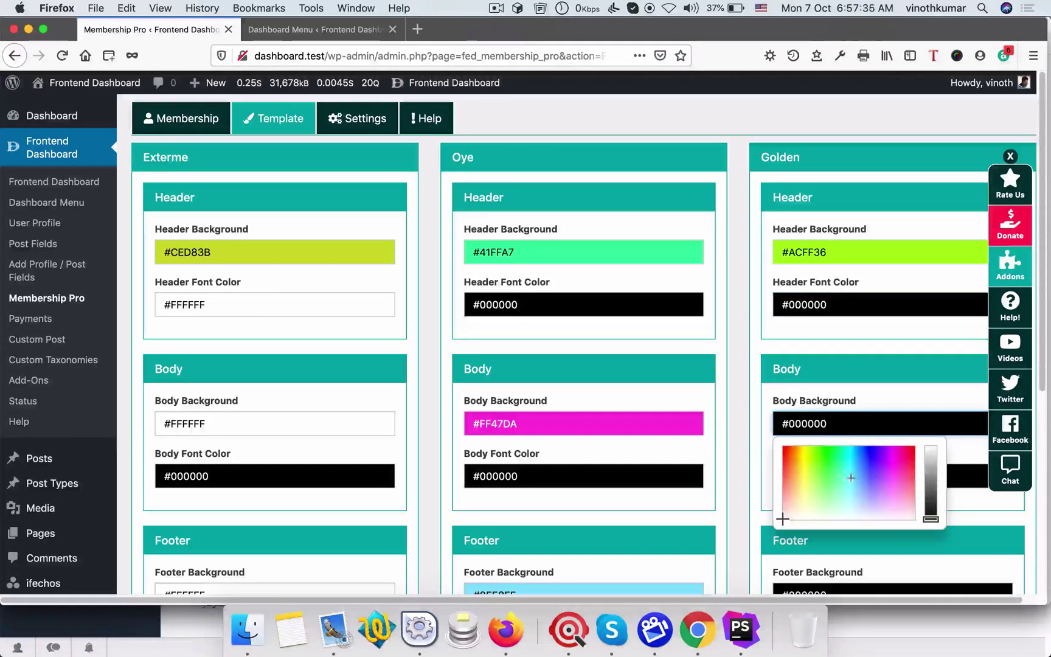
{"action": "left_click", "coordinate": [912, 519]}
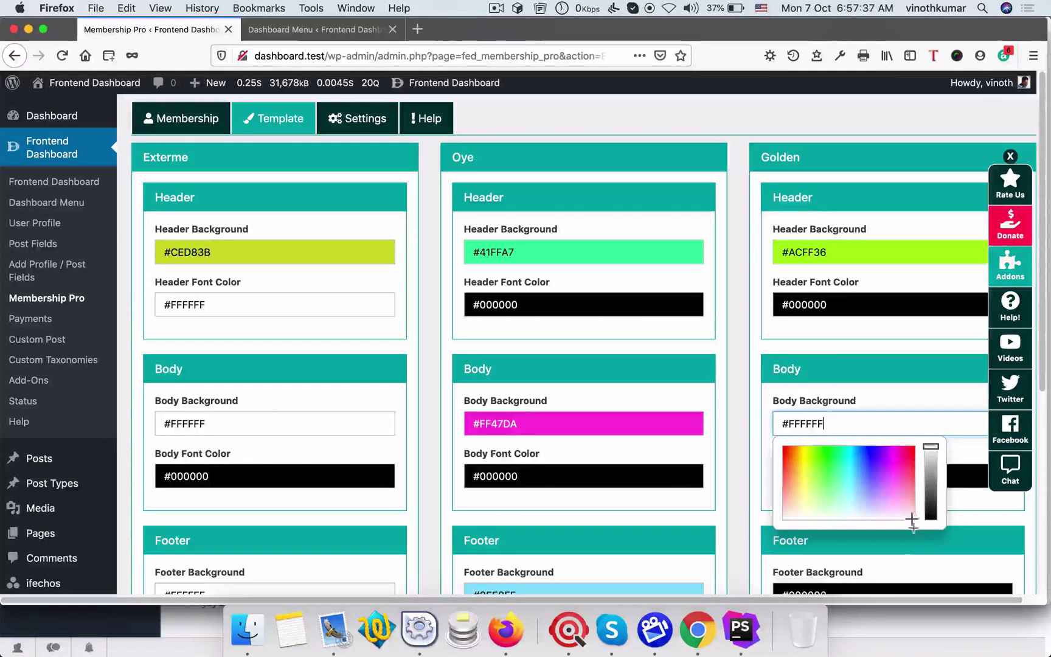
{"action": "left_click", "coordinate": [921, 396]}
Step: Make Oye's body background white
{"action": "scroll", "coordinate": [916, 397], "scroll_direction": "down", "scroll_amount": 4}
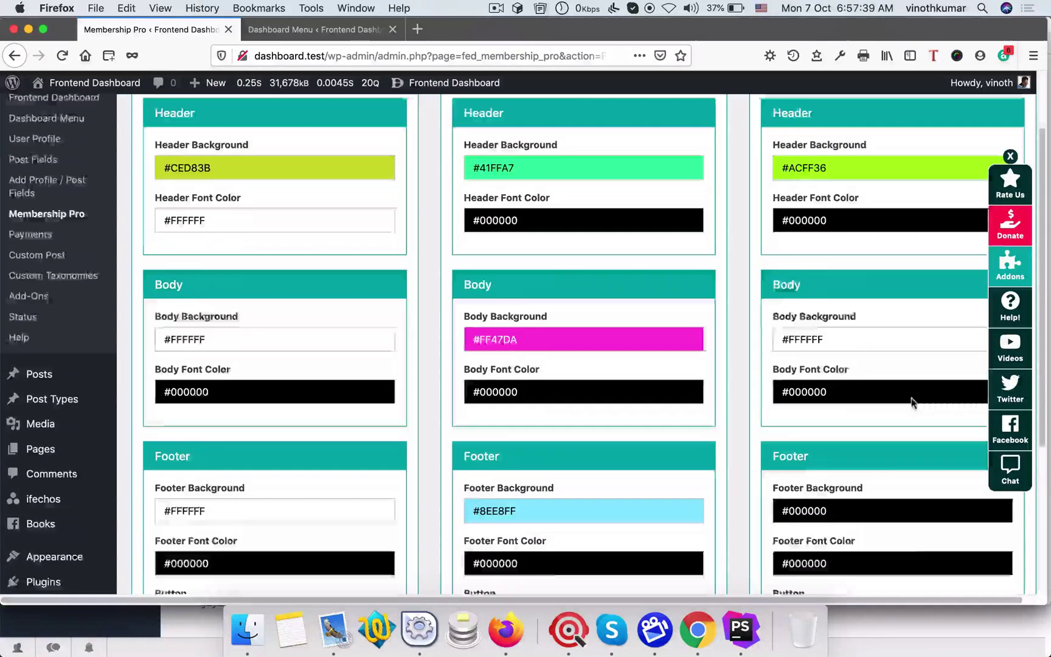
{"action": "left_click", "coordinate": [580, 304]}
{"action": "left_click_drag", "start_coordinate": [587, 349], "coordinate": [605, 402]}
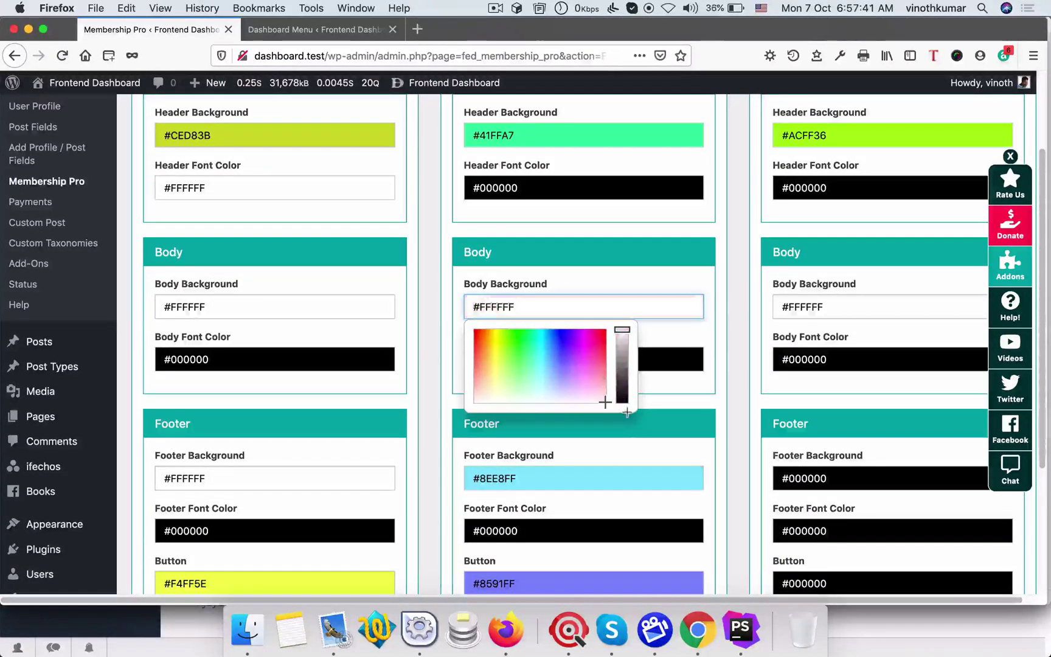
{"action": "left_click", "coordinate": [706, 328]}
Step: Set Golden's footer background to yellow #FDFF55
{"action": "scroll", "coordinate": [820, 348], "scroll_direction": "down", "scroll_amount": 1}
{"action": "scroll", "coordinate": [820, 348], "scroll_direction": "down", "scroll_amount": 5}
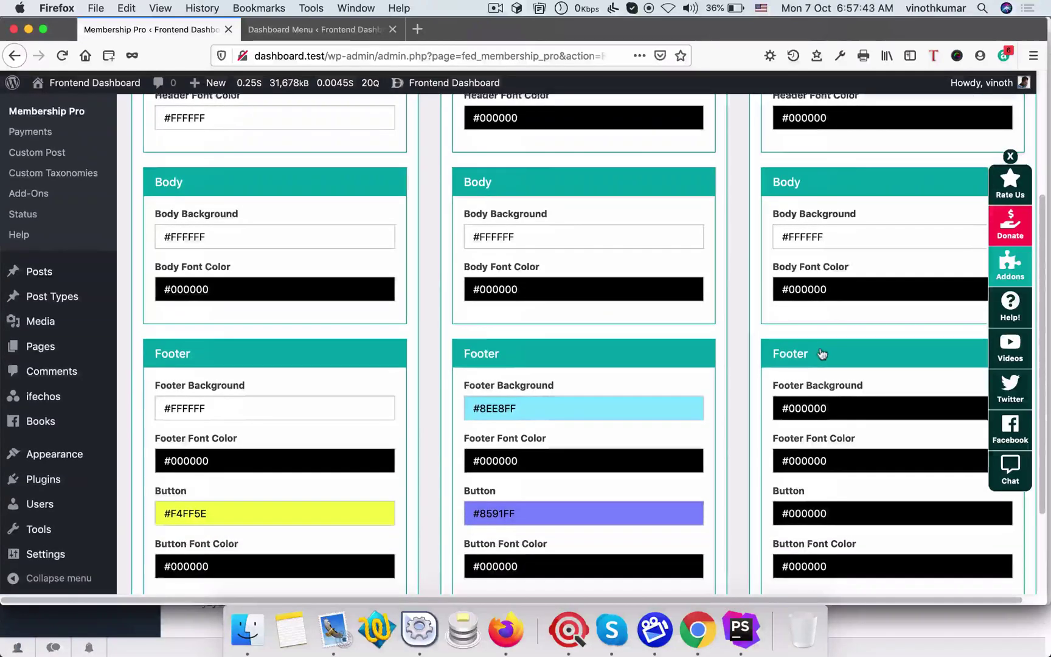
{"action": "left_click", "coordinate": [836, 328]}
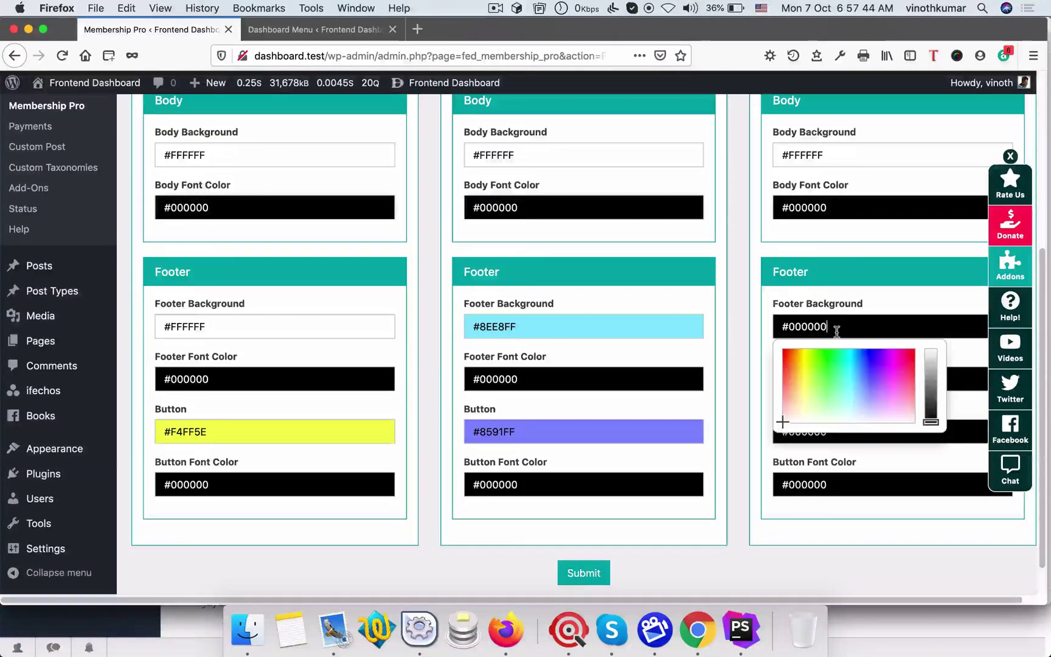
{"action": "left_click", "coordinate": [803, 376]}
{"action": "left_click", "coordinate": [803, 373]}
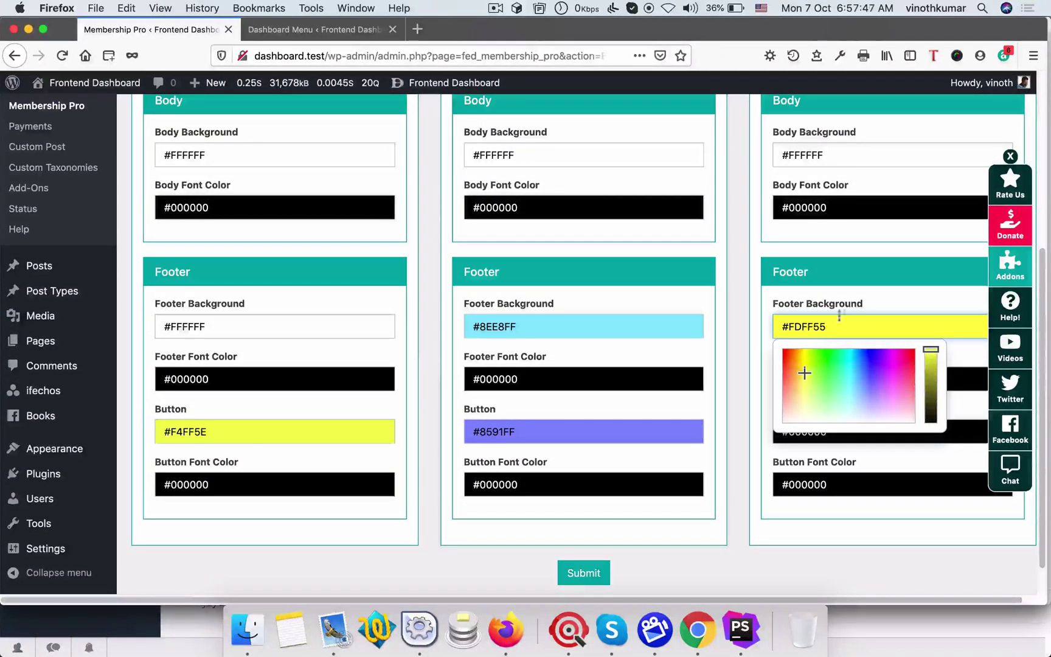
{"action": "left_click", "coordinate": [884, 303]}
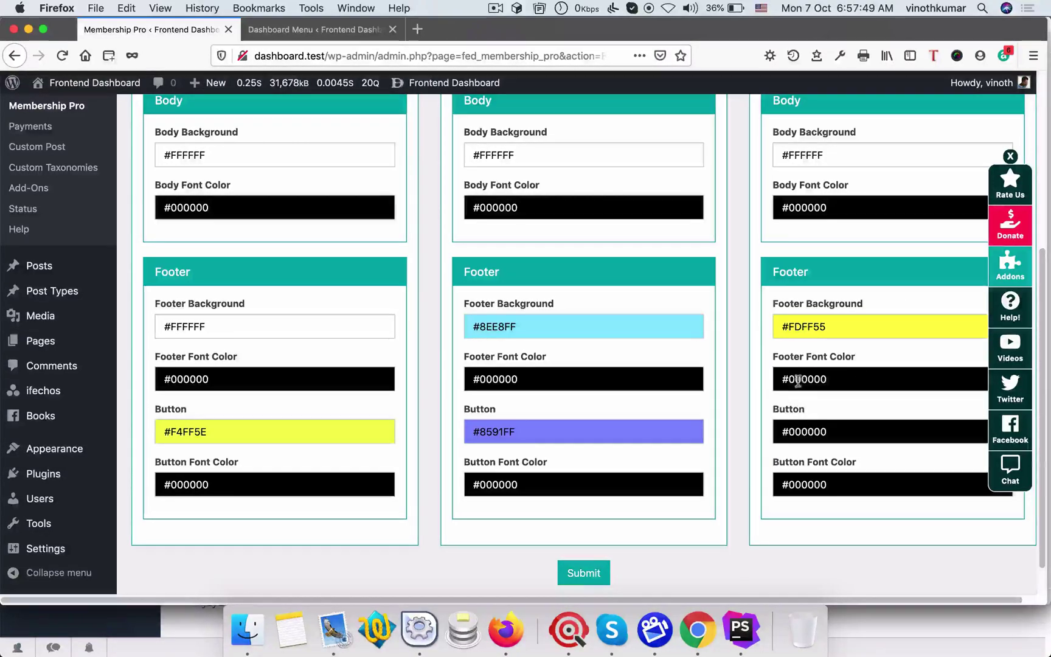
Step: Make Golden's button purple #7623FF, keep its font black, and save the template
{"action": "left_click", "coordinate": [842, 430]}
{"action": "left_click", "coordinate": [878, 463]}
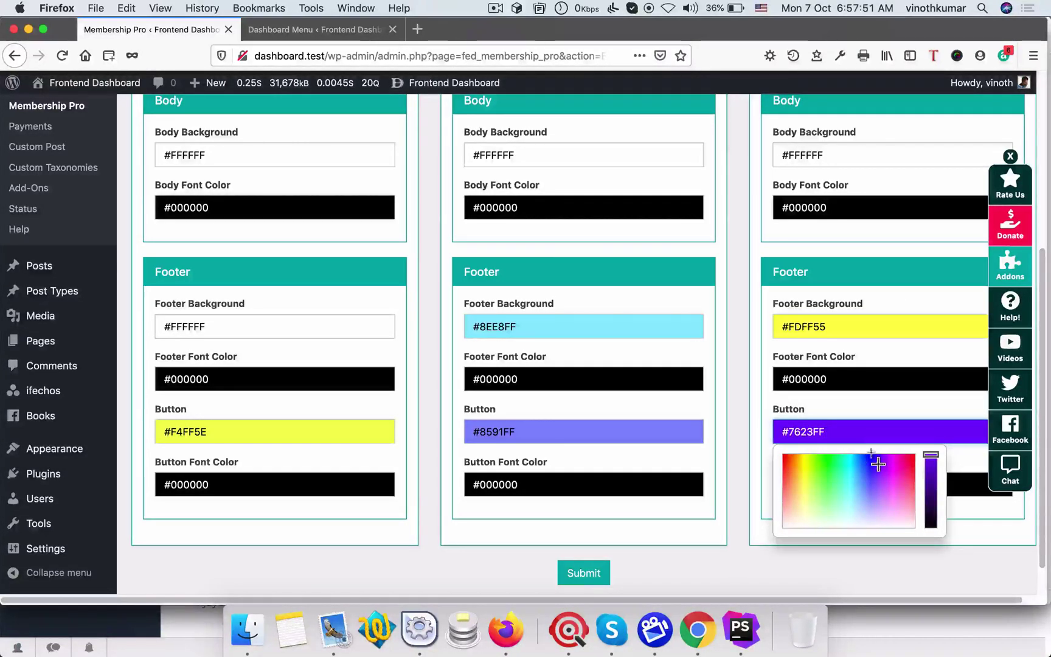
{"action": "left_click", "coordinate": [873, 401]}
{"action": "left_click", "coordinate": [854, 485]}
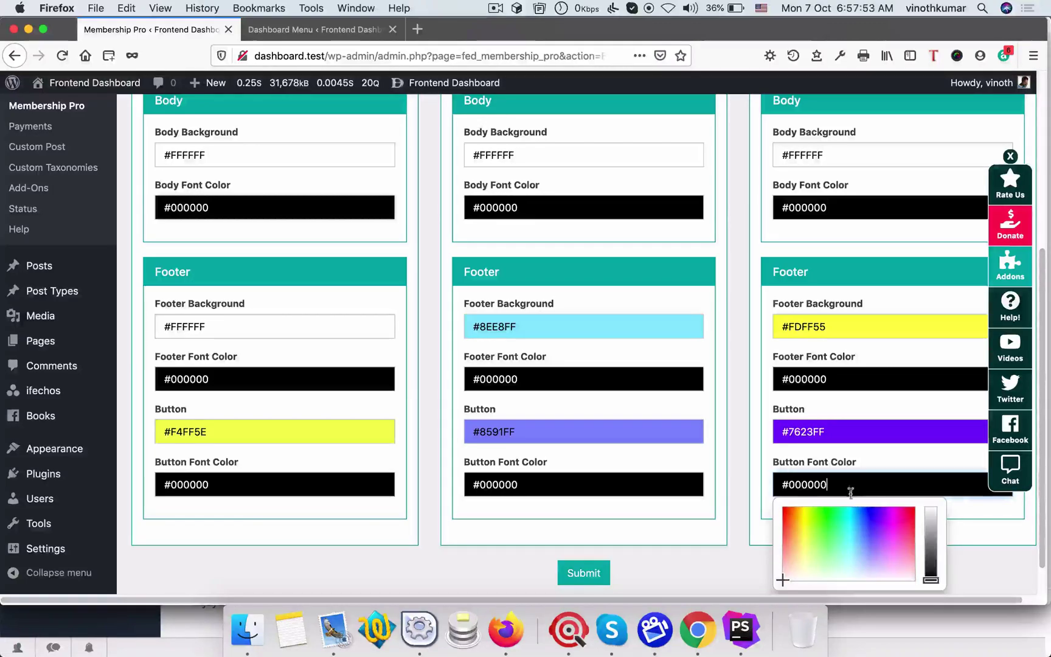
{"action": "left_click", "coordinate": [737, 416]}
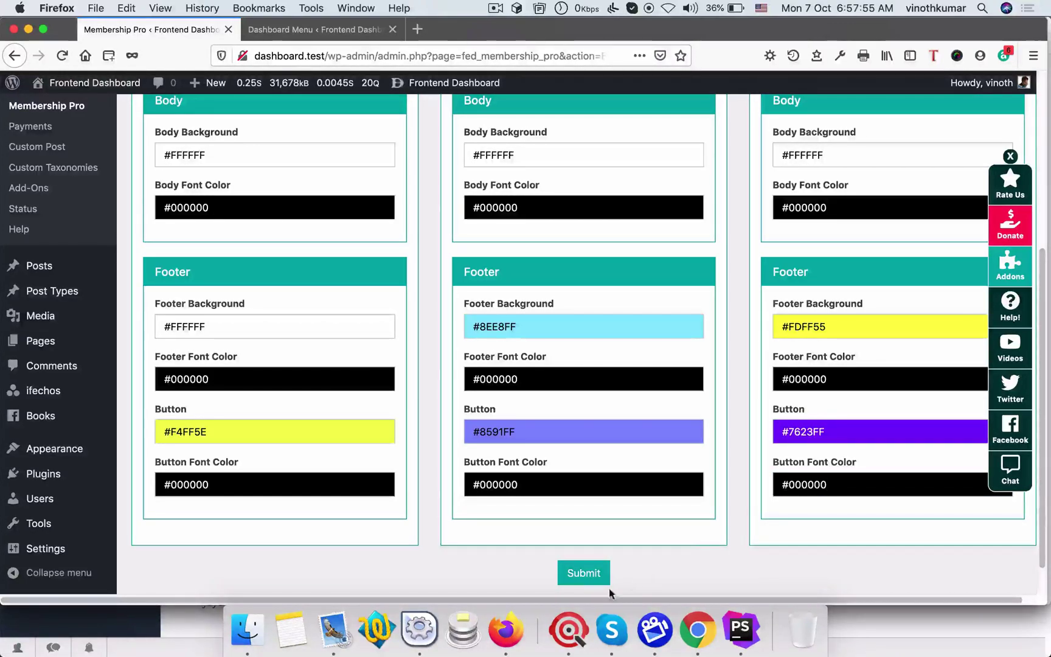
{"action": "left_click", "coordinate": [585, 572]}
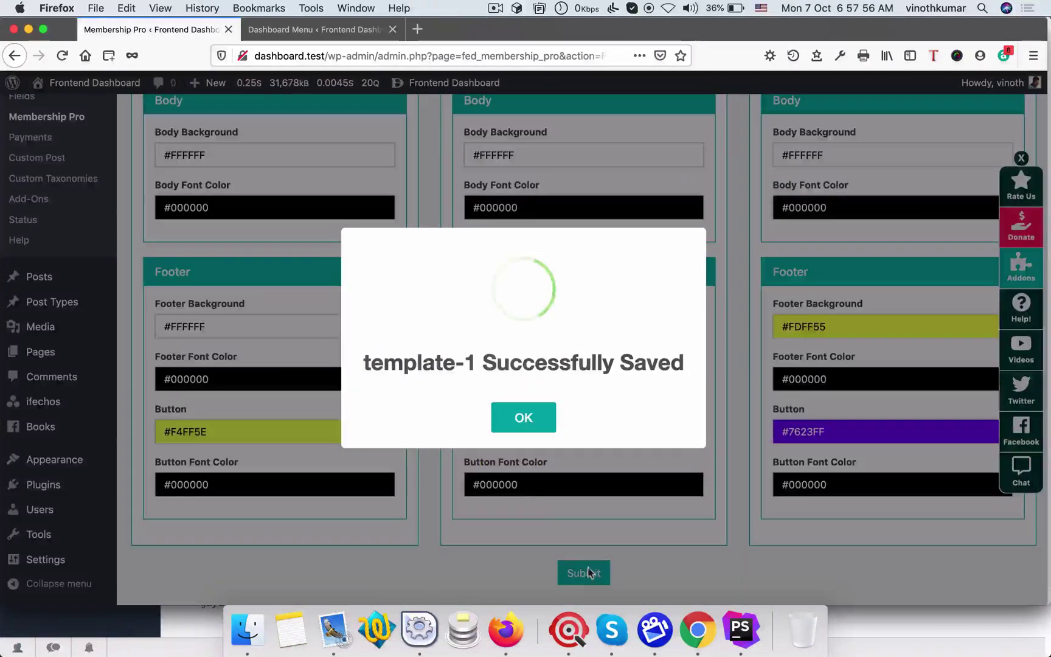
{"action": "left_click", "coordinate": [521, 416]}
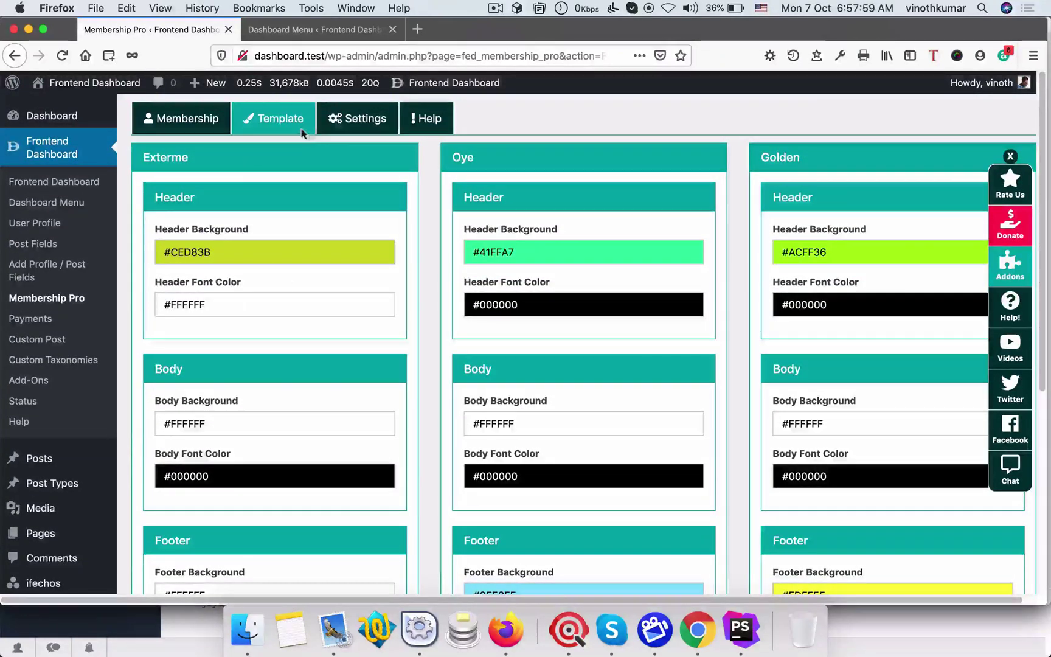
Step: Save the Membership Pro payment shortcode settings
{"action": "left_click", "coordinate": [350, 118]}
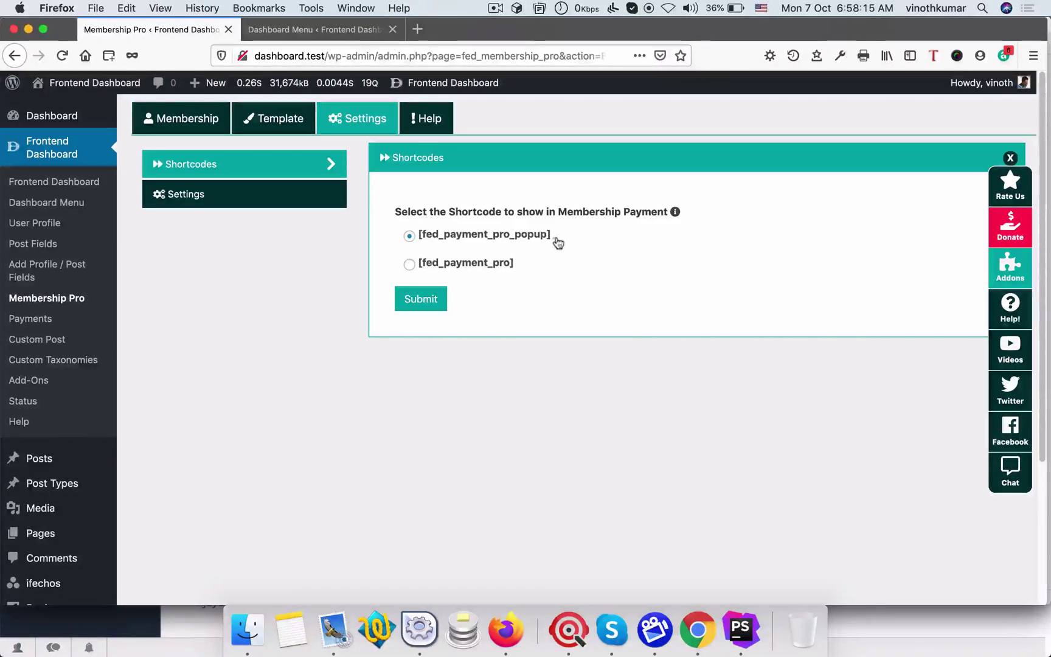
{"action": "left_click", "coordinate": [412, 312]}
{"action": "left_click", "coordinate": [520, 436]}
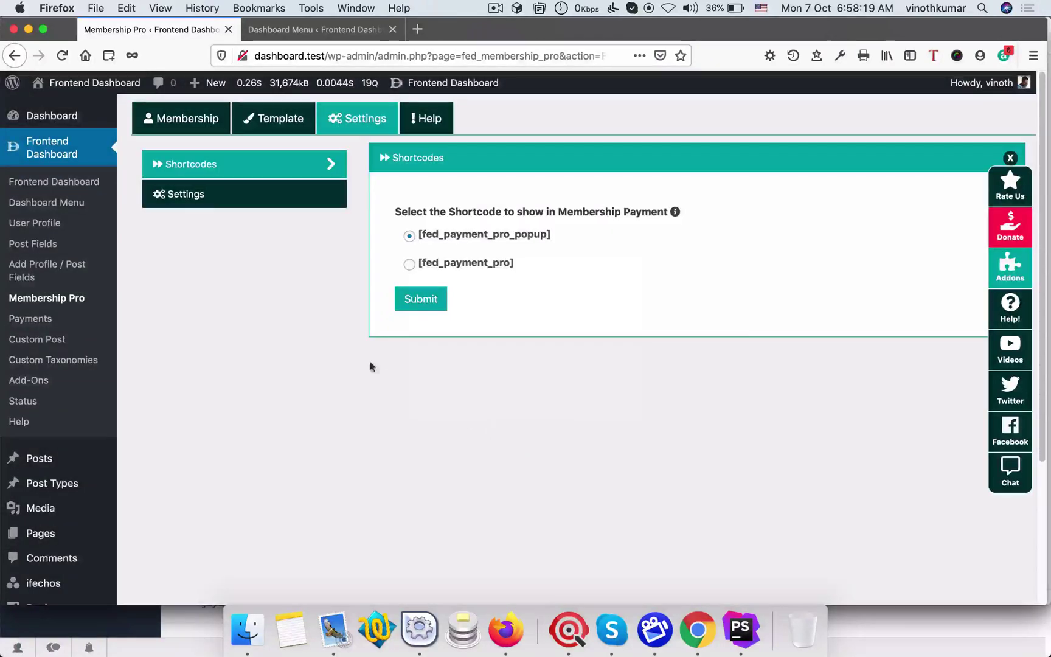
Step: Save the Number of Items setting at 3 per row
{"action": "left_click", "coordinate": [185, 195]}
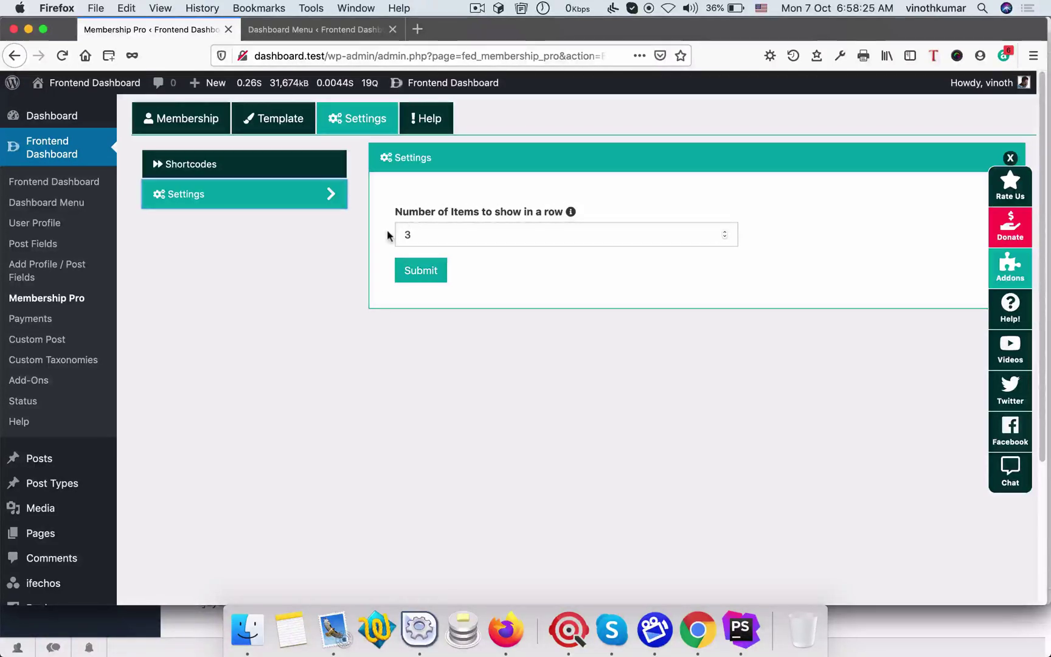
{"action": "left_click", "coordinate": [185, 113]}
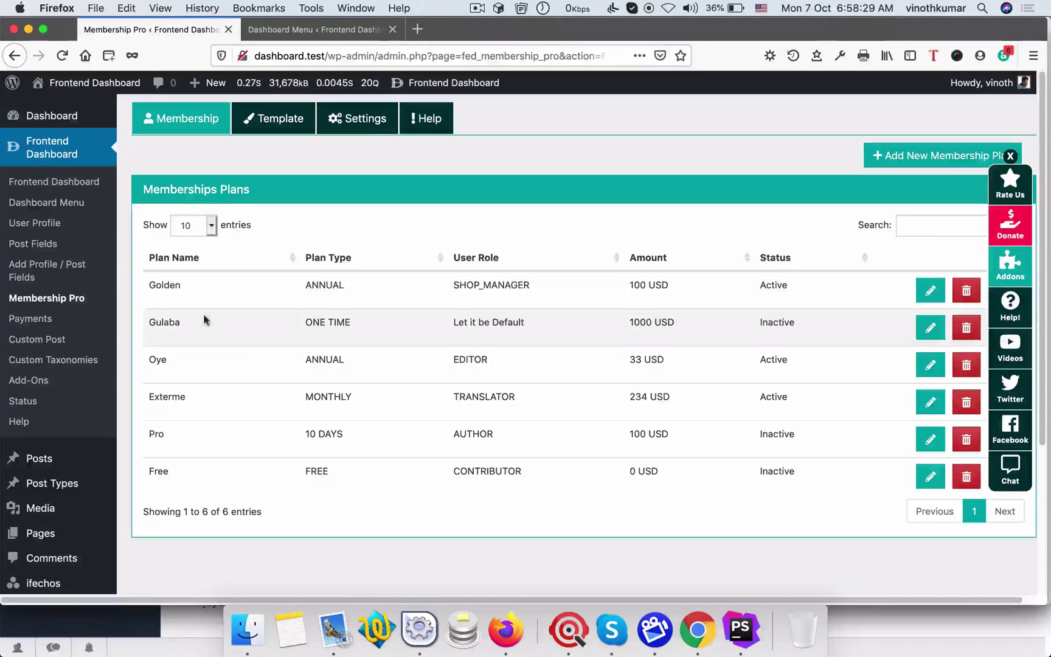
{"action": "left_click", "coordinate": [347, 120]}
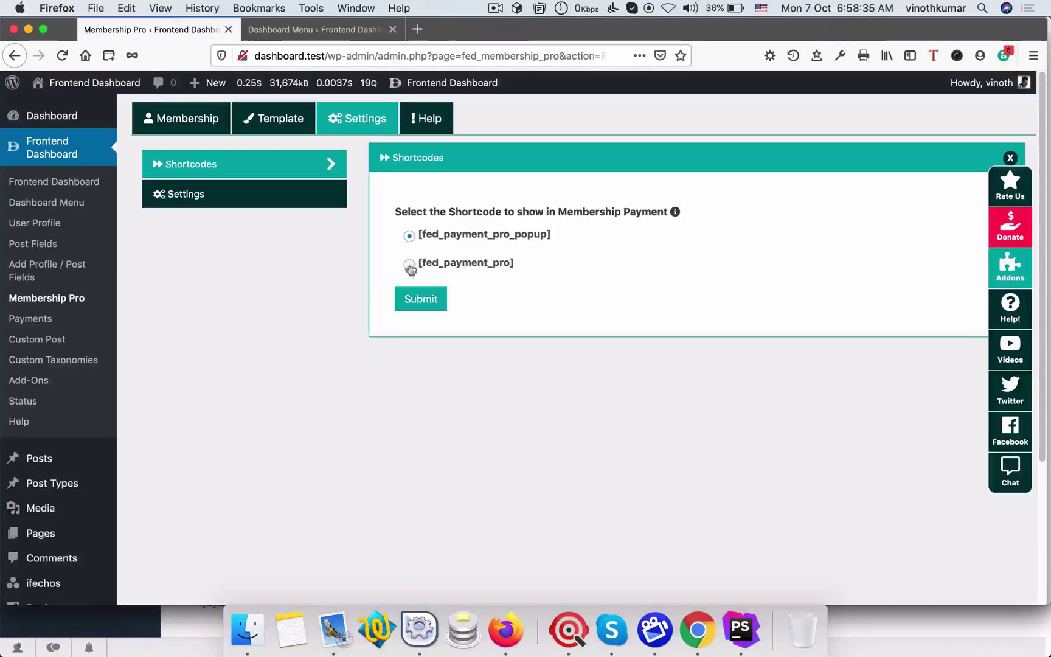
{"action": "left_click", "coordinate": [201, 202]}
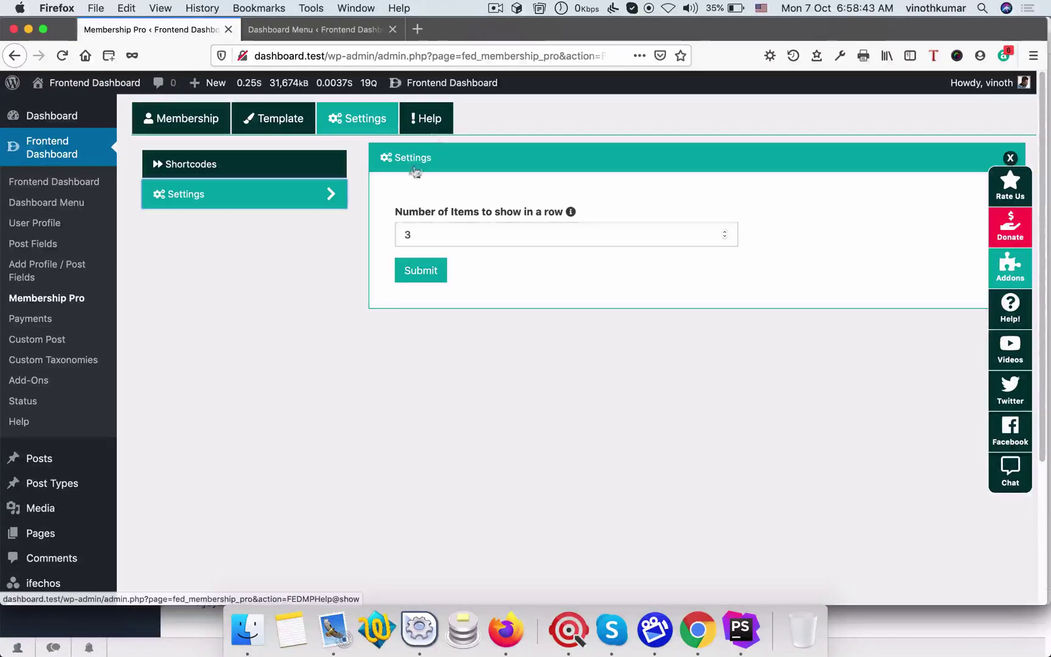
{"action": "left_click", "coordinate": [427, 275]}
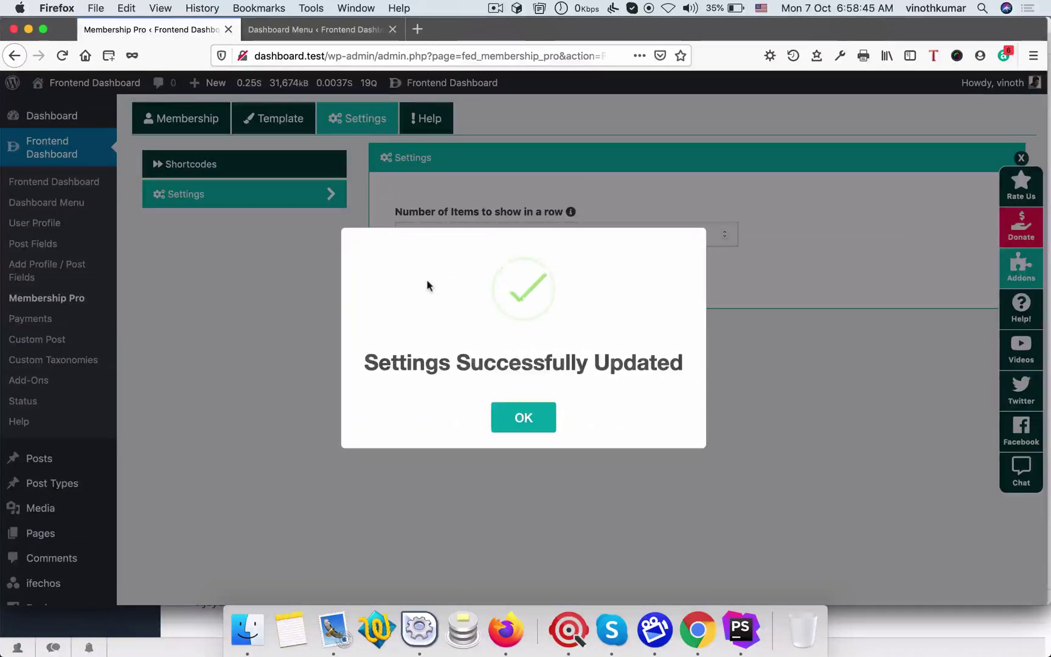
{"action": "left_click", "coordinate": [521, 420]}
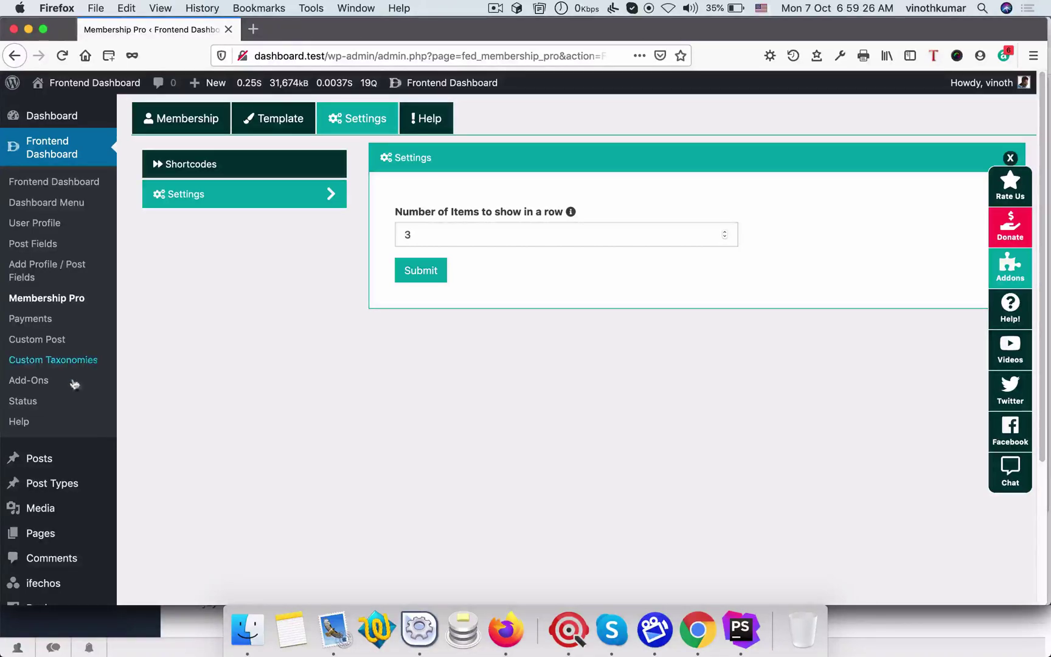
Step: Edit the Membership Pro page and check its [fed_membership_pro] shortcode content
{"action": "mouse_move", "coordinate": [50, 537]}
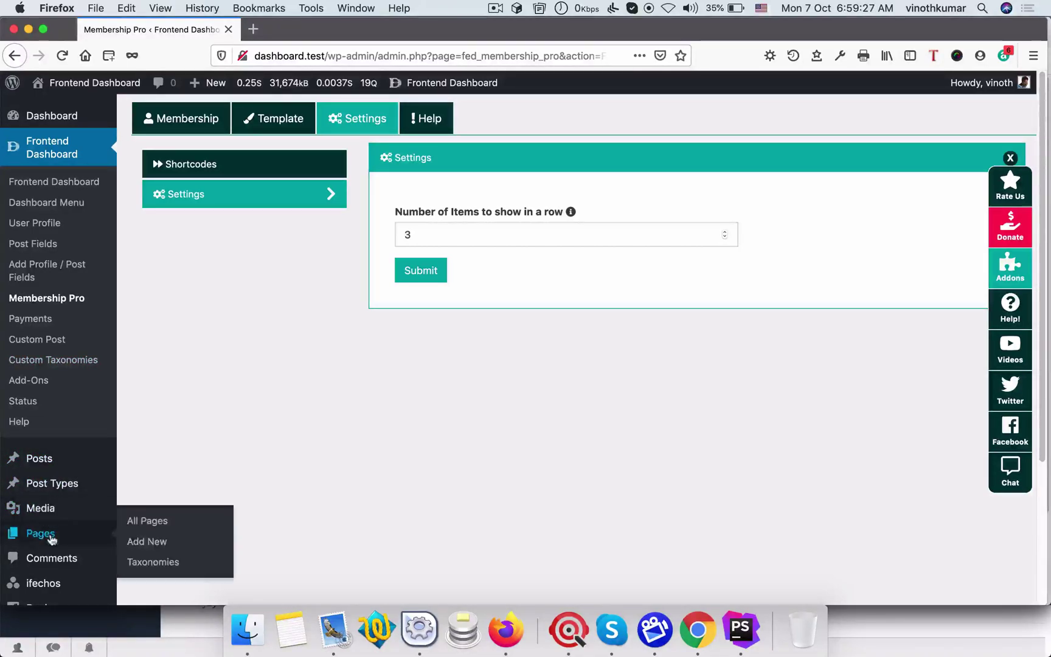
{"action": "left_click", "coordinate": [147, 522]}
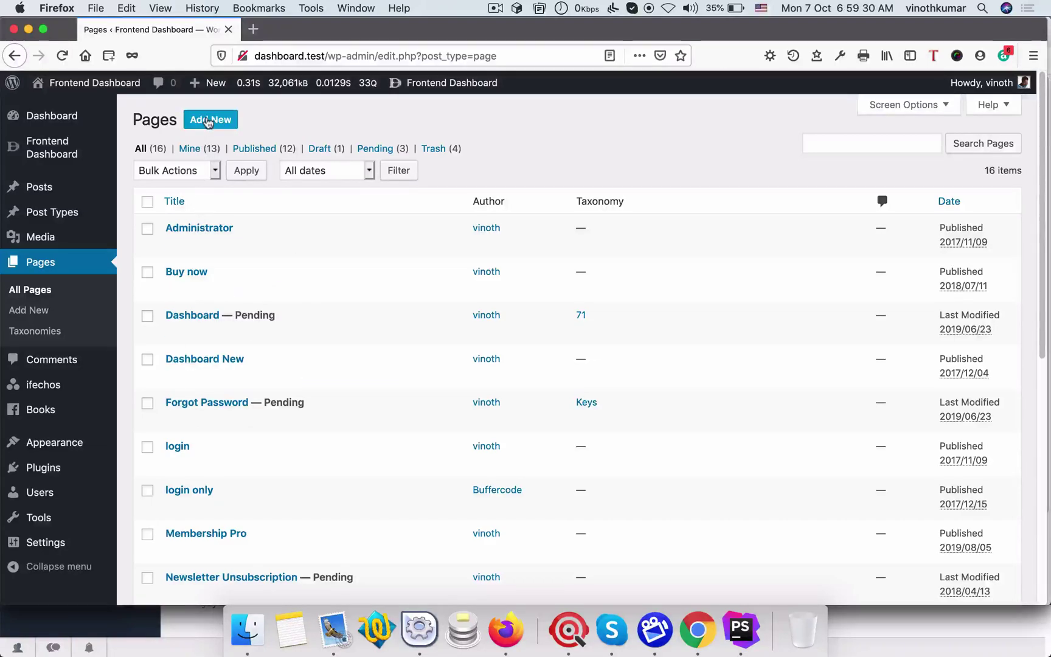
{"action": "scroll", "coordinate": [140, 285], "scroll_direction": "down", "scroll_amount": 5}
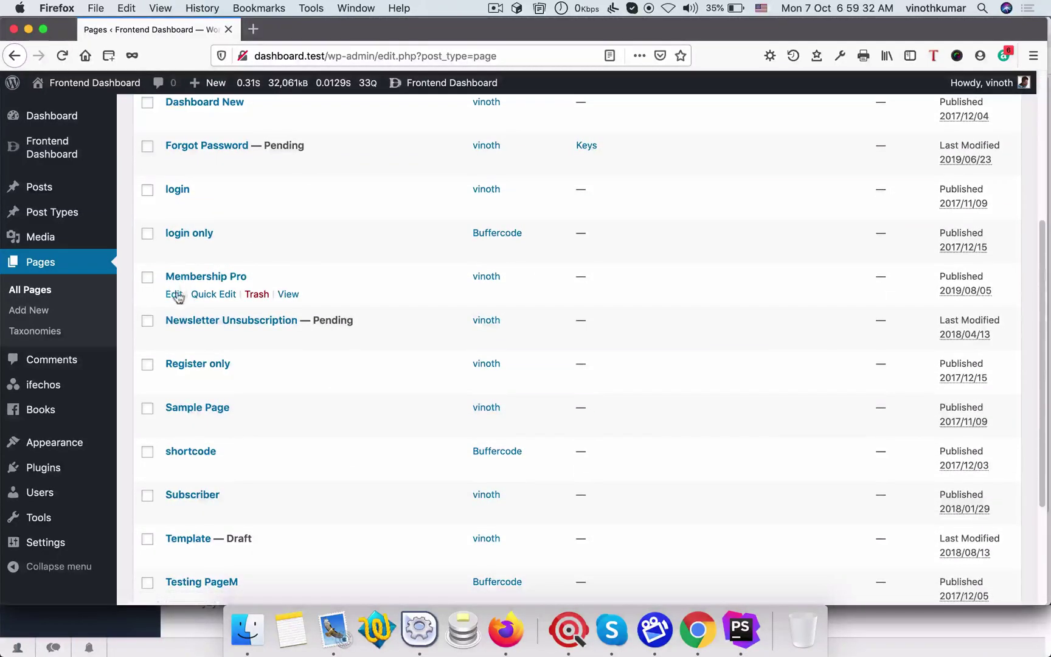
{"action": "left_click", "coordinate": [173, 294]}
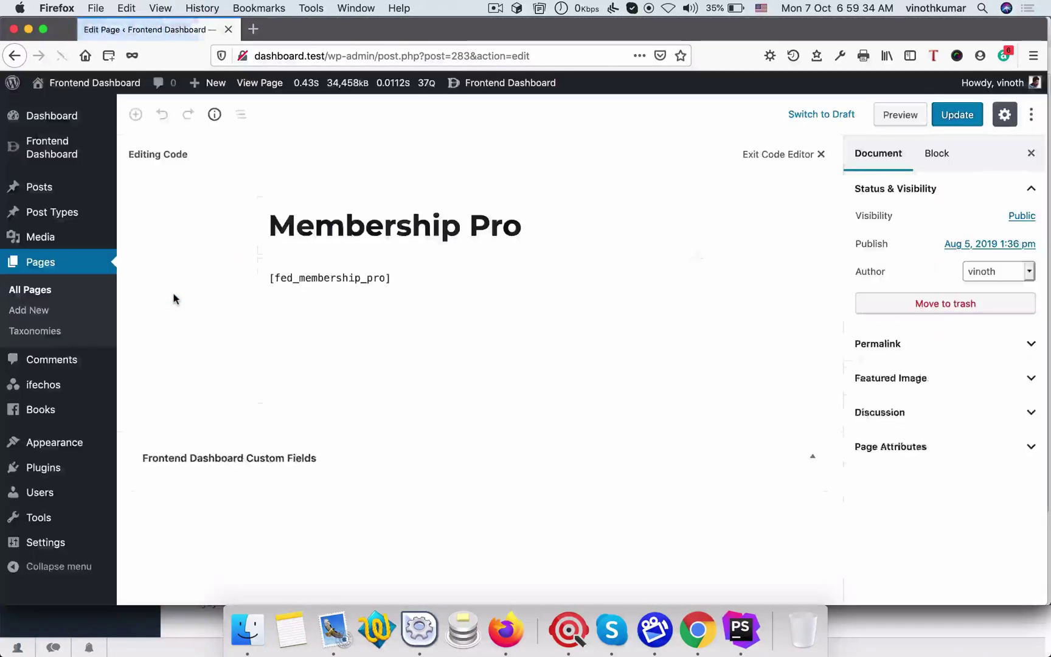
{"action": "left_click_drag", "start_coordinate": [297, 223], "coordinate": [509, 222]}
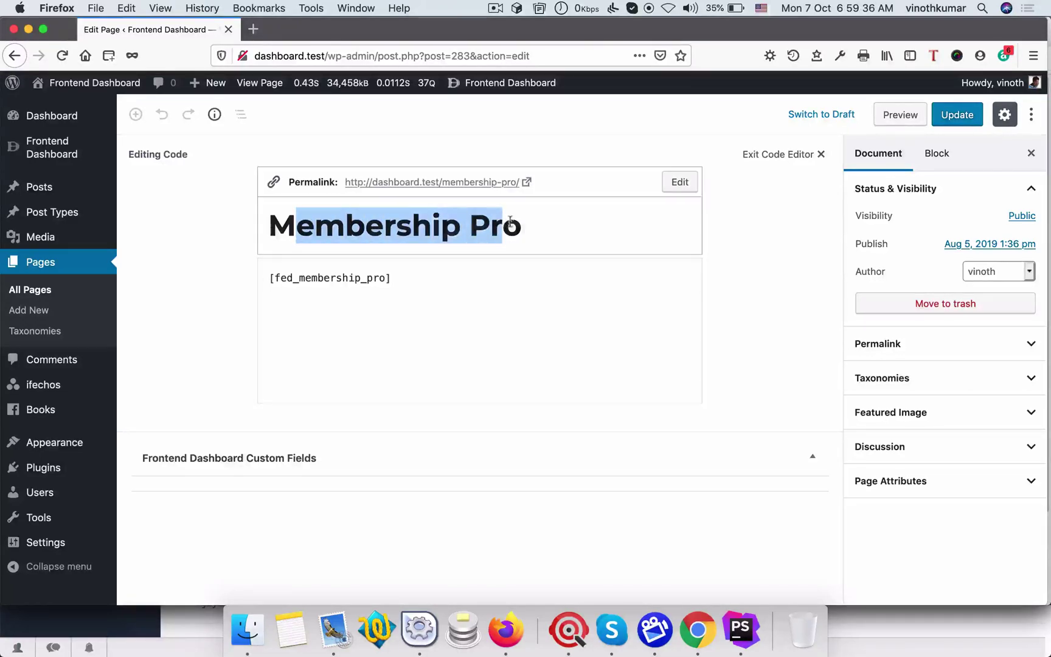
{"action": "left_click", "coordinate": [264, 300]}
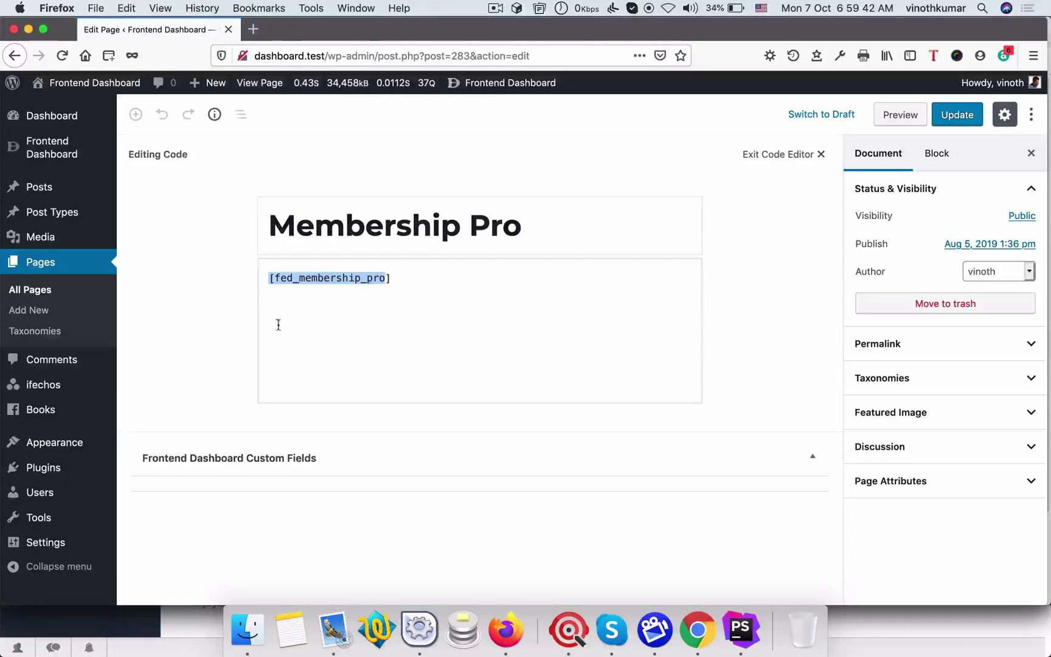
{"action": "left_click", "coordinate": [222, 324]}
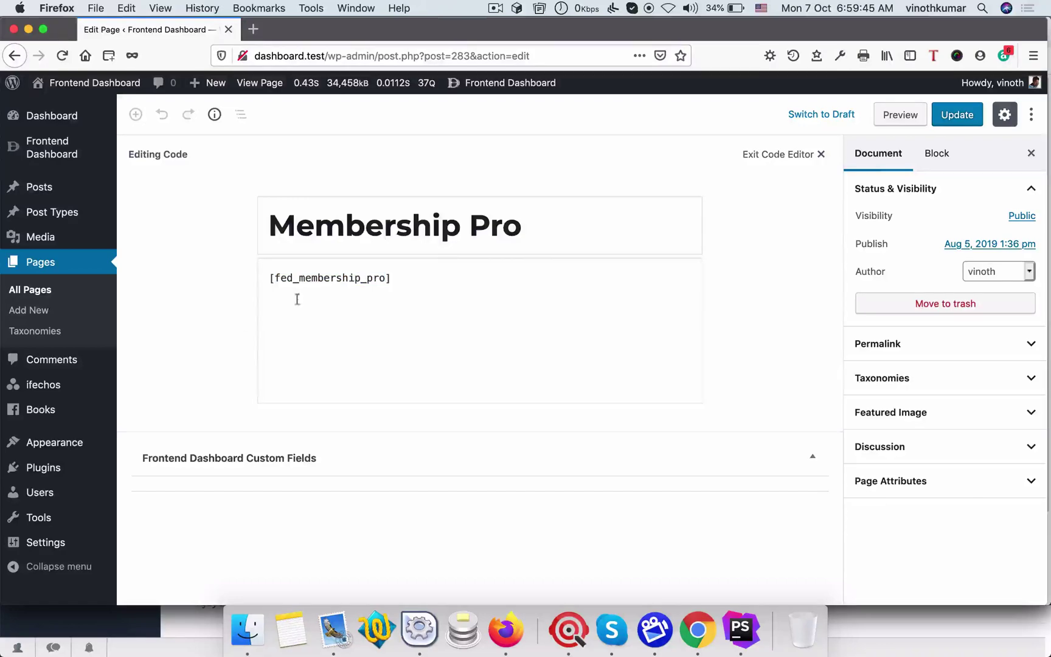
Step: Update the Membership Pro page and review the editor's extra options
{"action": "left_click", "coordinate": [957, 115]}
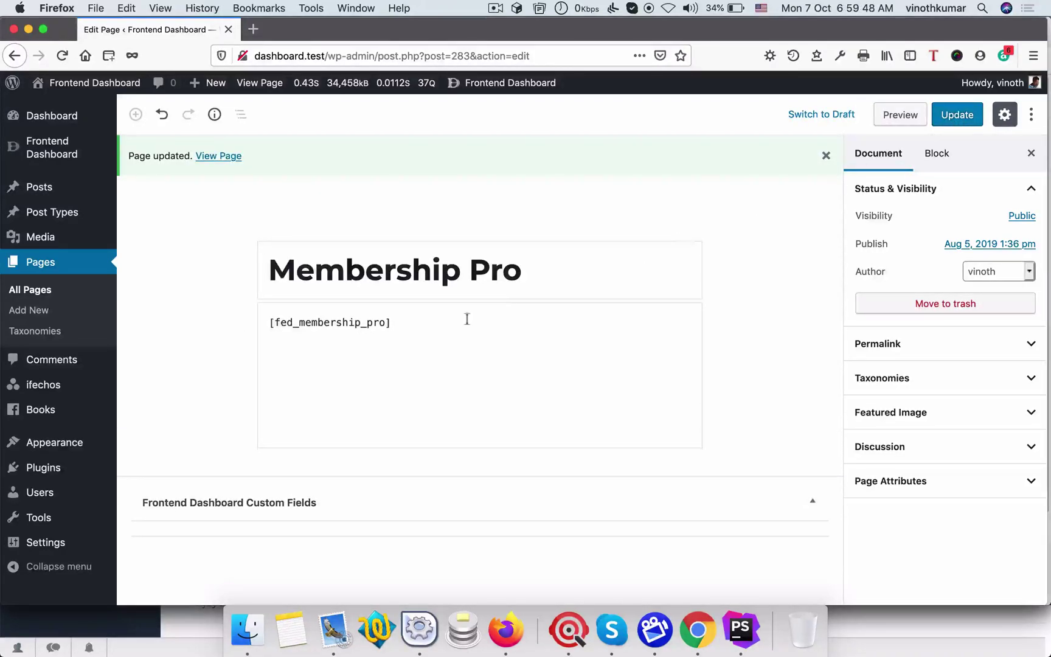
{"action": "left_click", "coordinate": [1032, 116]}
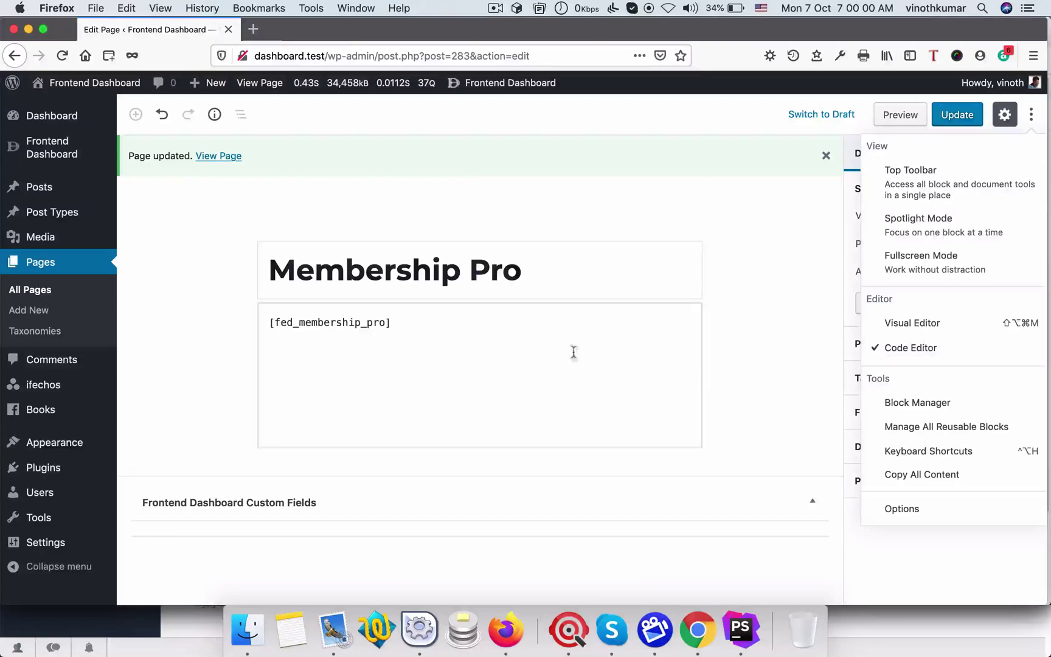
{"action": "left_click", "coordinate": [459, 343]}
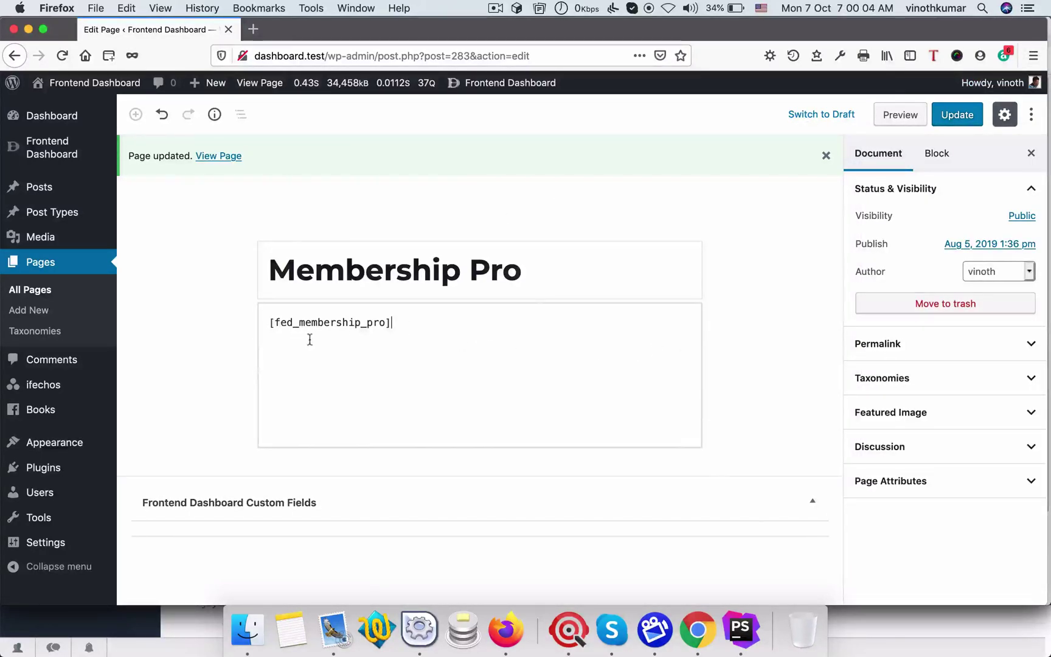
{"action": "mouse_move", "coordinate": [61, 150]}
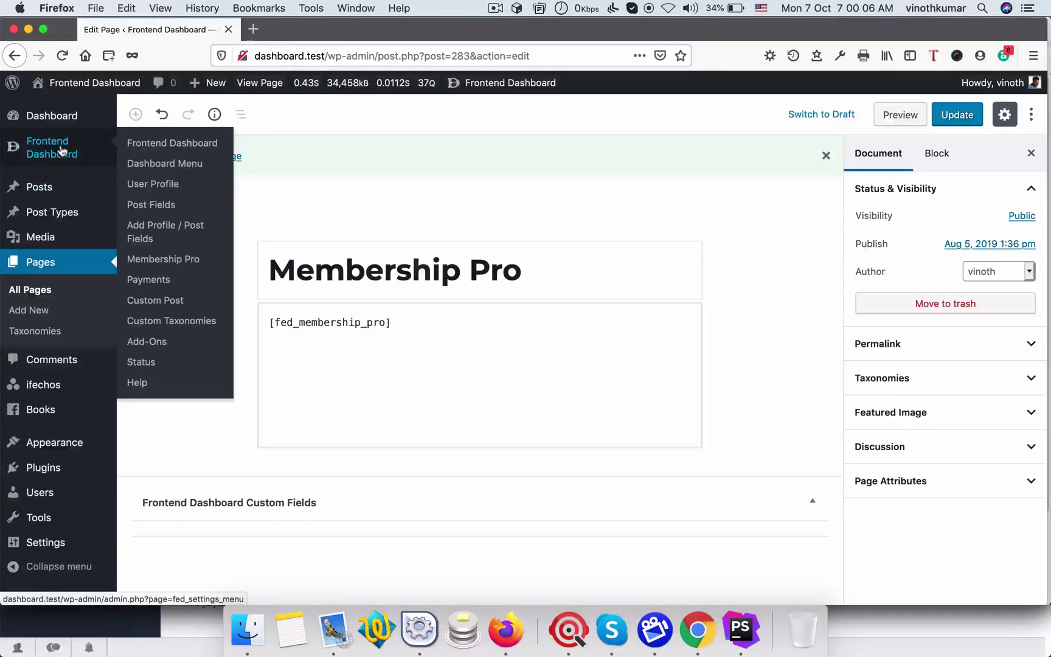
Step: In Dashboard Menu, link the Membership item to the Membership Pro page and save it
{"action": "left_click", "coordinate": [179, 165]}
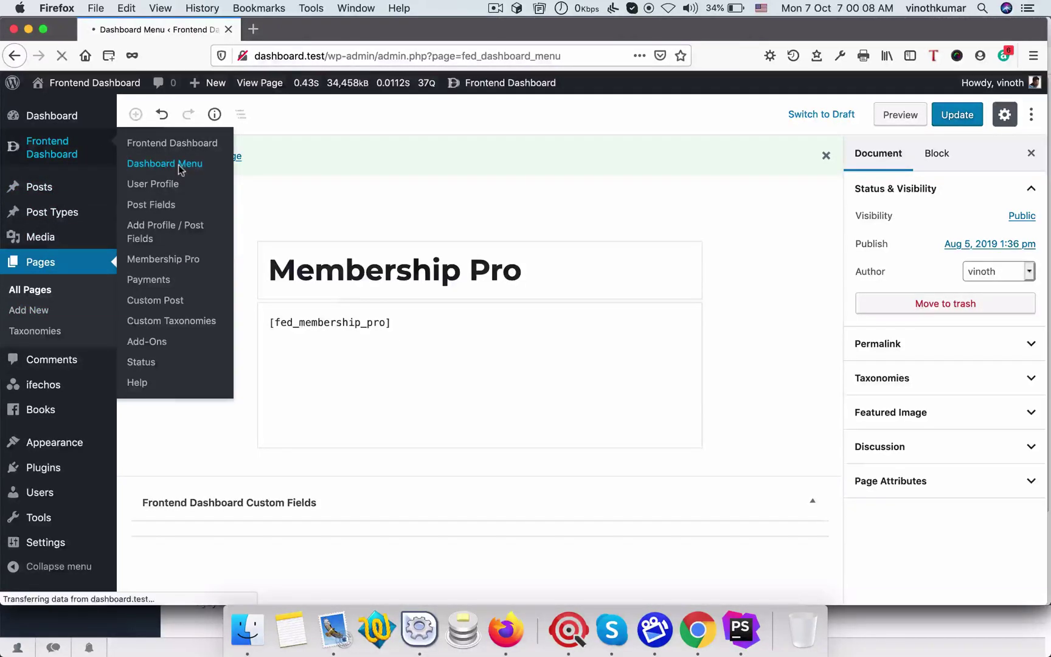
{"action": "scroll", "coordinate": [305, 398], "scroll_direction": "down", "scroll_amount": 1}
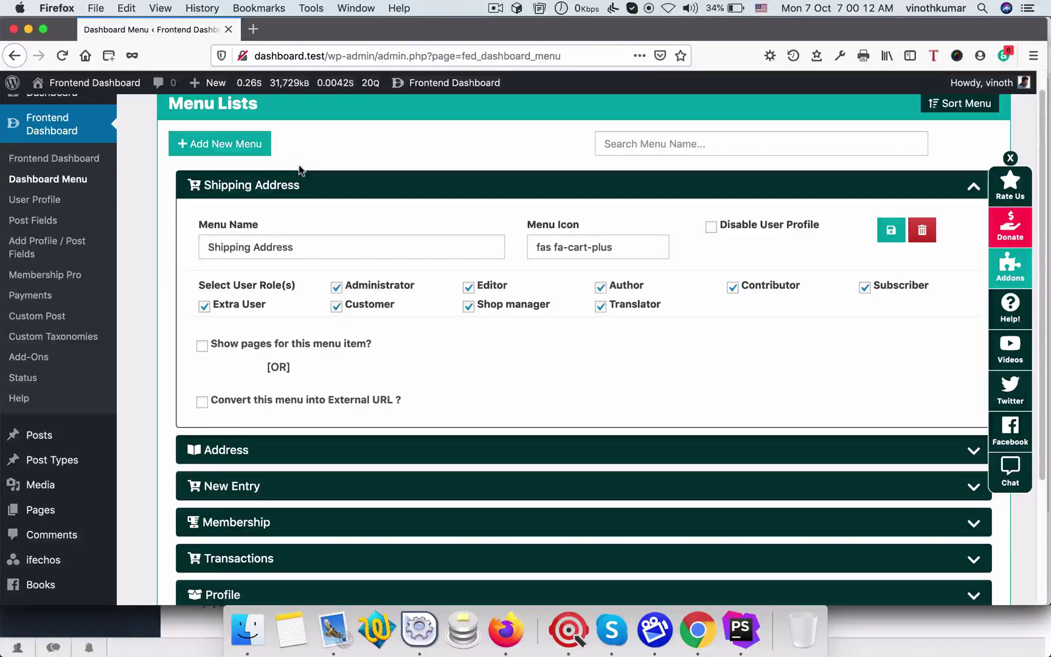
{"action": "scroll", "coordinate": [298, 188], "scroll_direction": "down", "scroll_amount": 5}
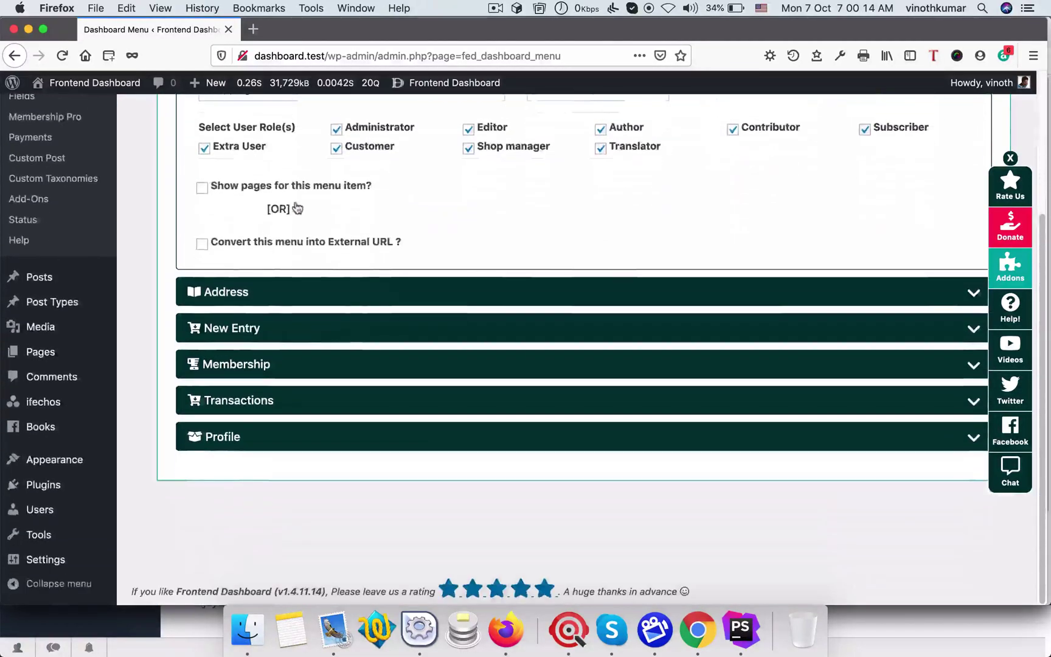
{"action": "scroll", "coordinate": [293, 207], "scroll_direction": "up", "scroll_amount": 6}
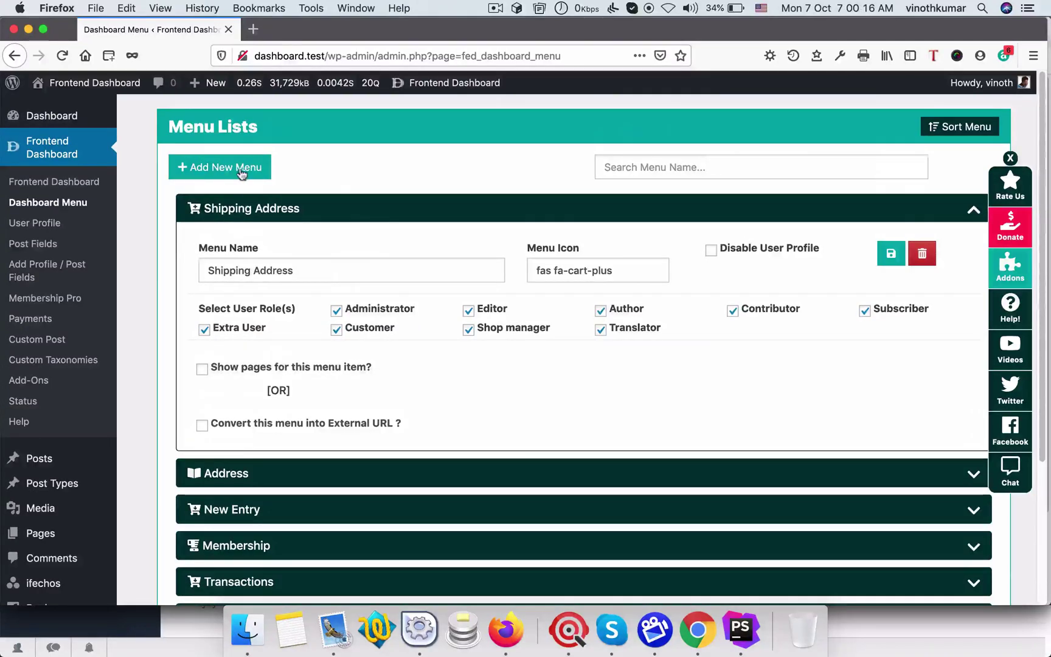
{"action": "scroll", "coordinate": [207, 304], "scroll_direction": "down", "scroll_amount": 5}
{"action": "left_click", "coordinate": [219, 372]}
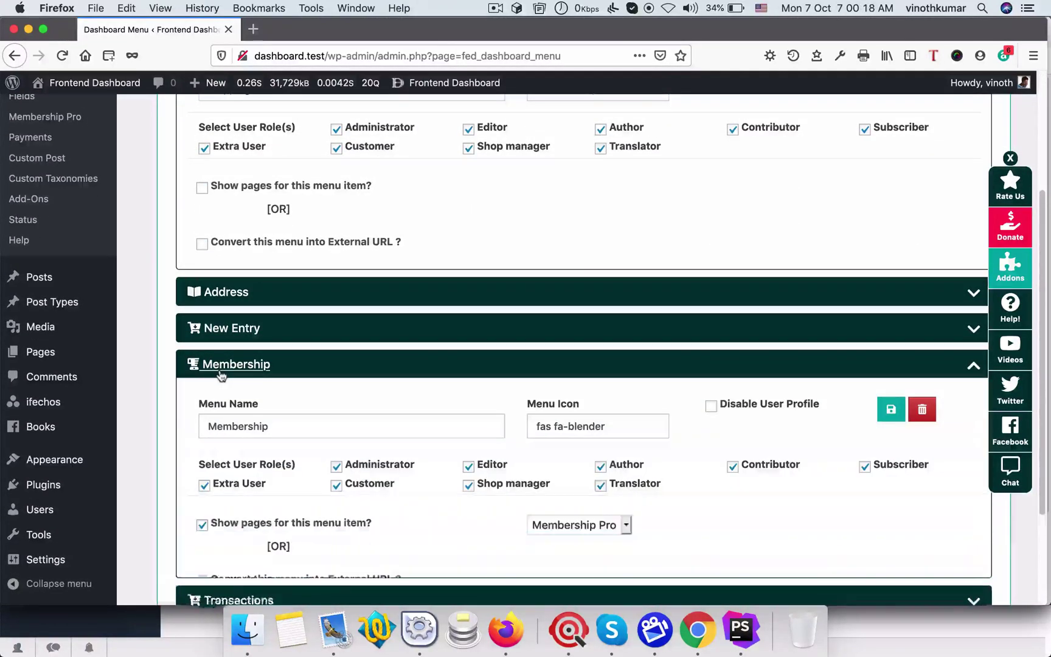
{"action": "scroll", "coordinate": [207, 307], "scroll_direction": "down", "scroll_amount": 5}
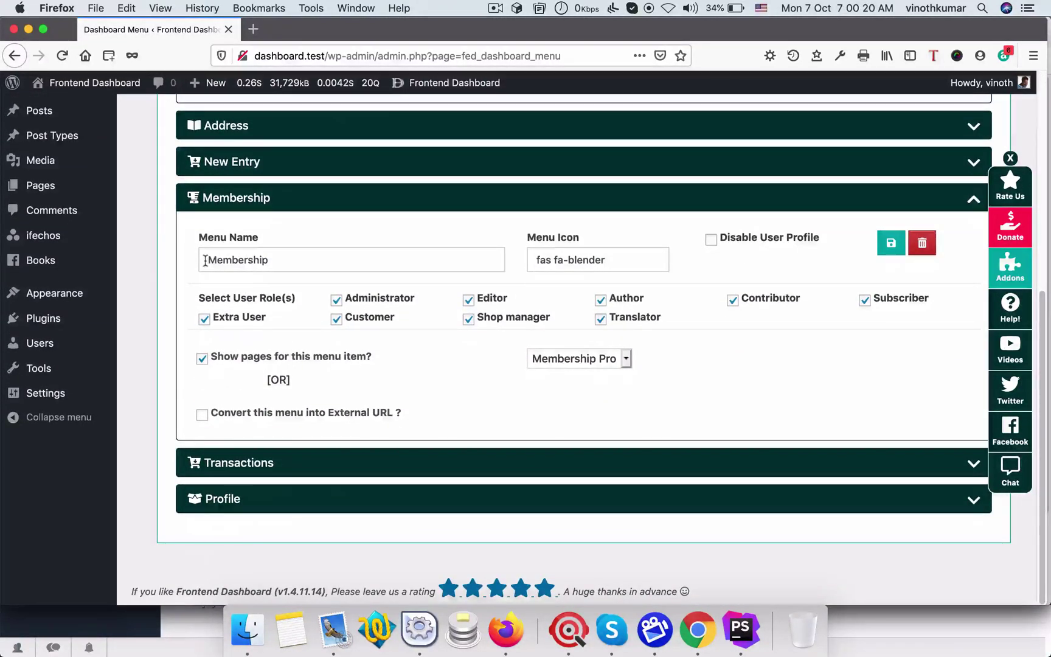
{"action": "left_click_drag", "start_coordinate": [205, 260], "coordinate": [295, 260]}
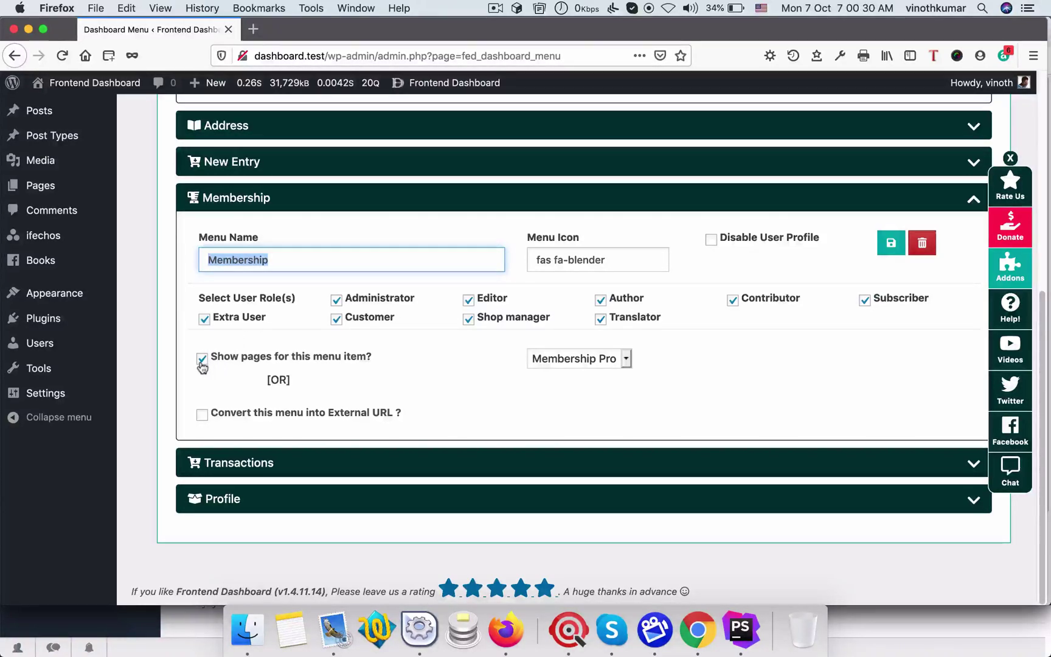
{"action": "left_click", "coordinate": [587, 359]}
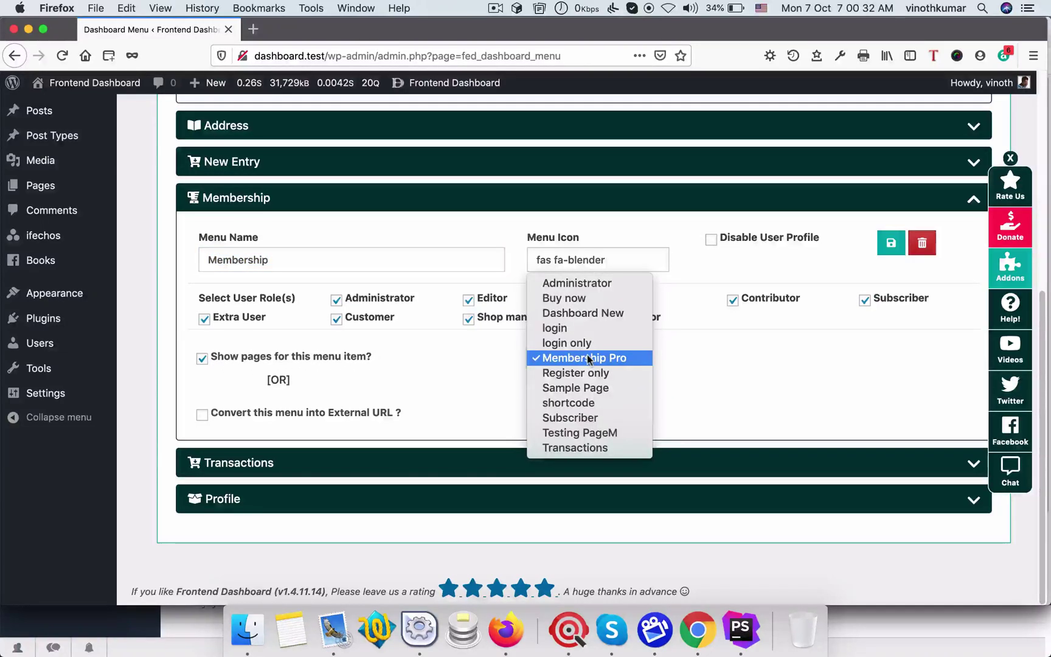
{"action": "left_click", "coordinate": [555, 358]}
{"action": "left_click", "coordinate": [892, 244]}
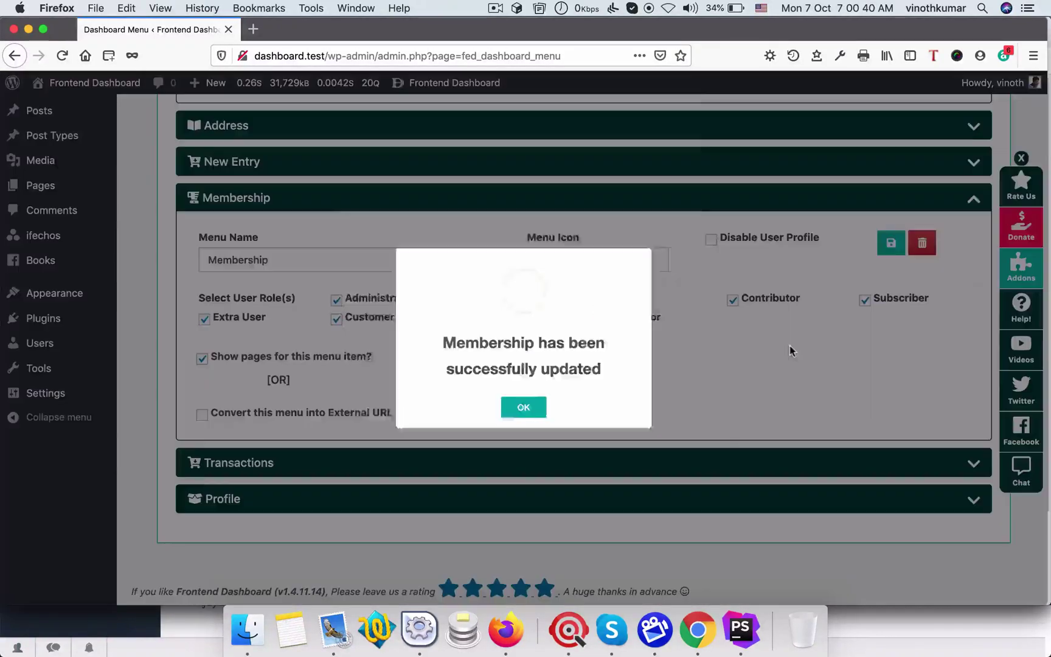
{"action": "left_click", "coordinate": [517, 437]}
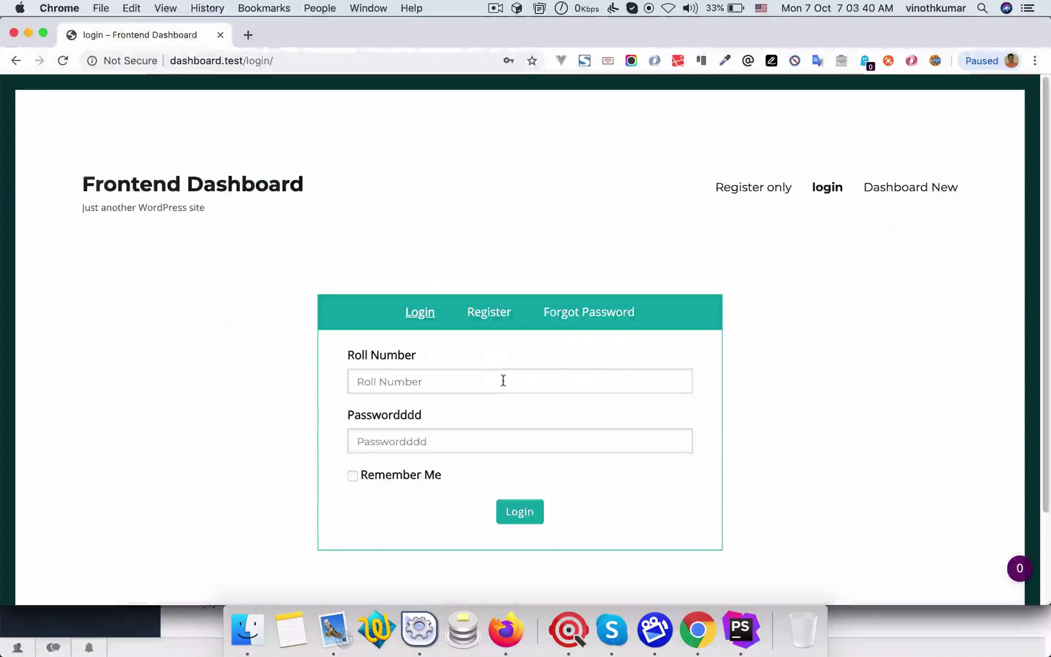
Step: Log in as a member with a saved account to see the Exterme, Oye and Golden plans
{"action": "left_click", "coordinate": [503, 380]}
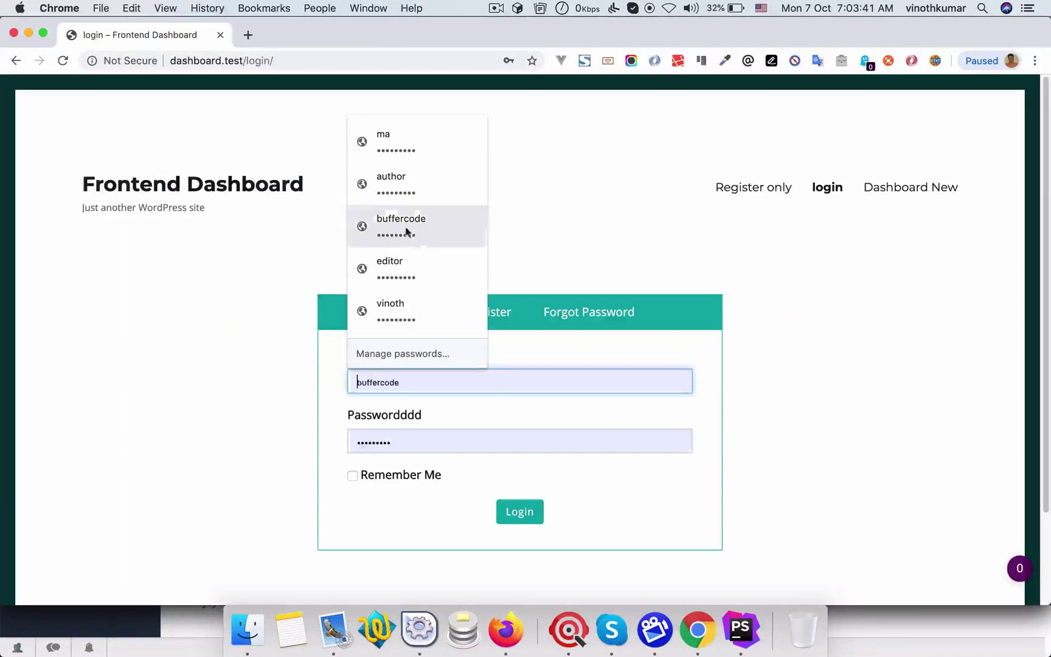
{"action": "left_click", "coordinate": [399, 141]}
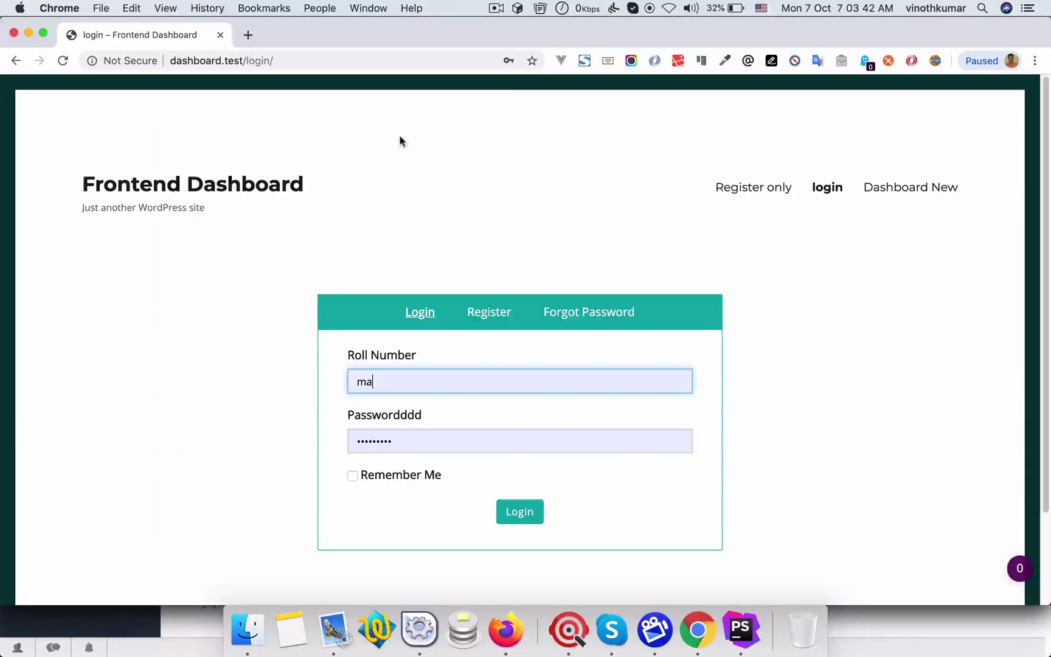
{"action": "left_click", "coordinate": [529, 517]}
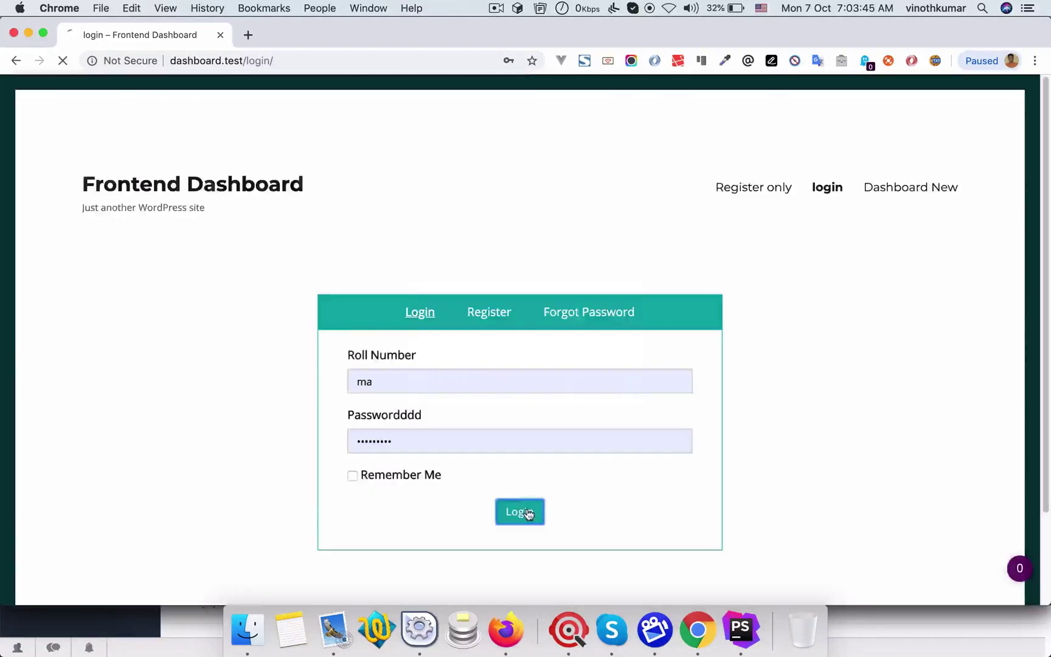
{"action": "scroll", "coordinate": [387, 399], "scroll_direction": "down", "scroll_amount": 3}
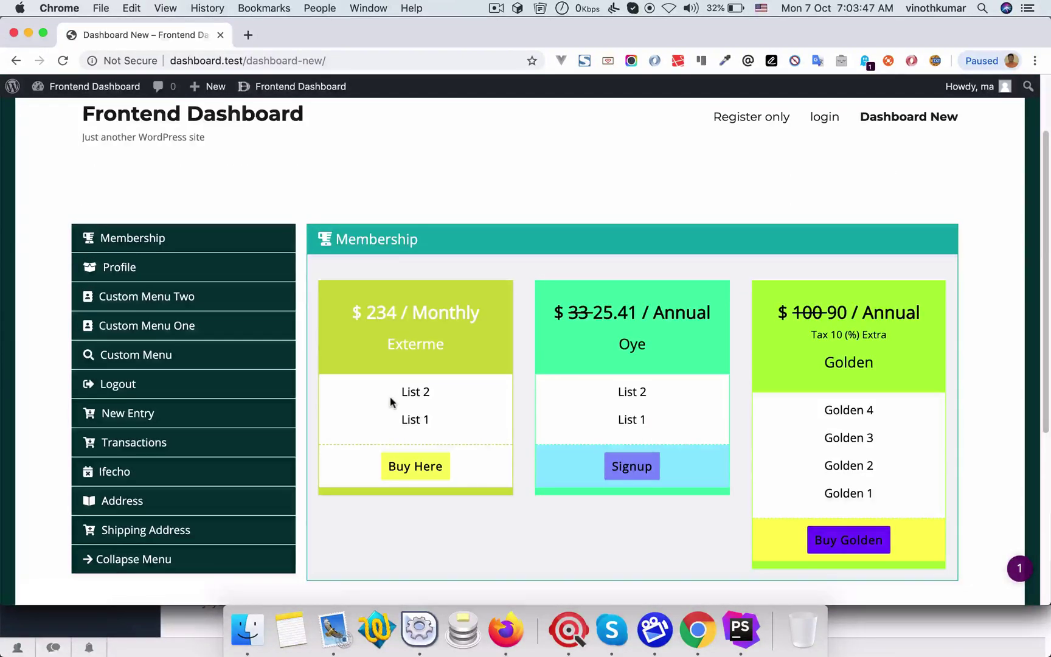
Step: Confirm the test user 'ma' is a Subscriber in Users, then return to the membership page
{"action": "key", "text": "super+Tab"}
{"action": "key", "text": "super+Tab"}
{"action": "key", "text": "super+Tab"}
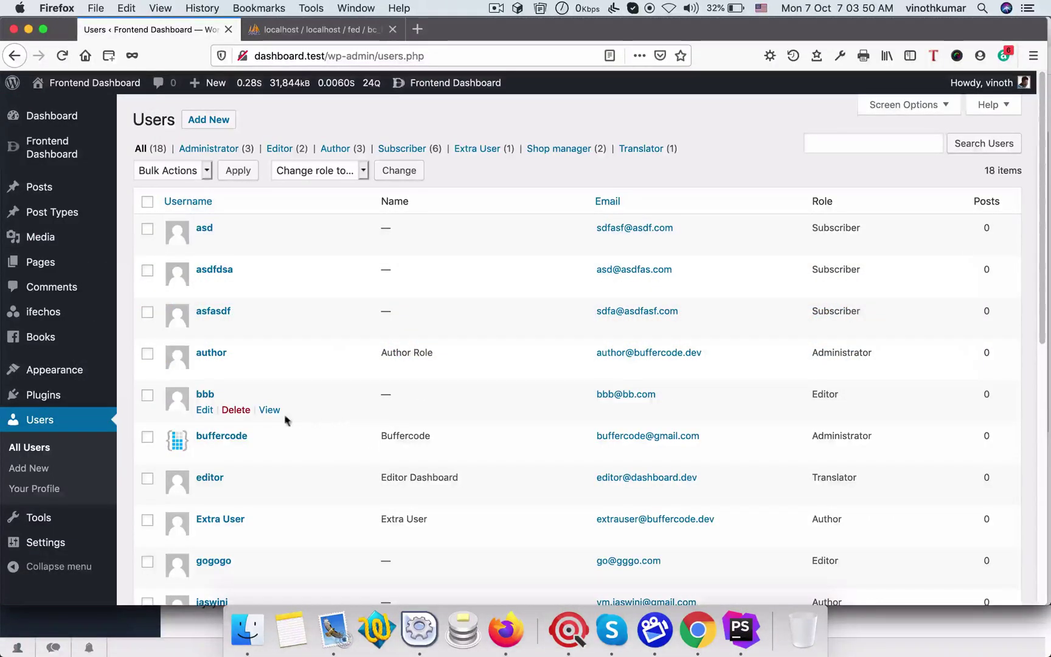
{"action": "scroll", "coordinate": [285, 420], "scroll_direction": "down", "scroll_amount": 10}
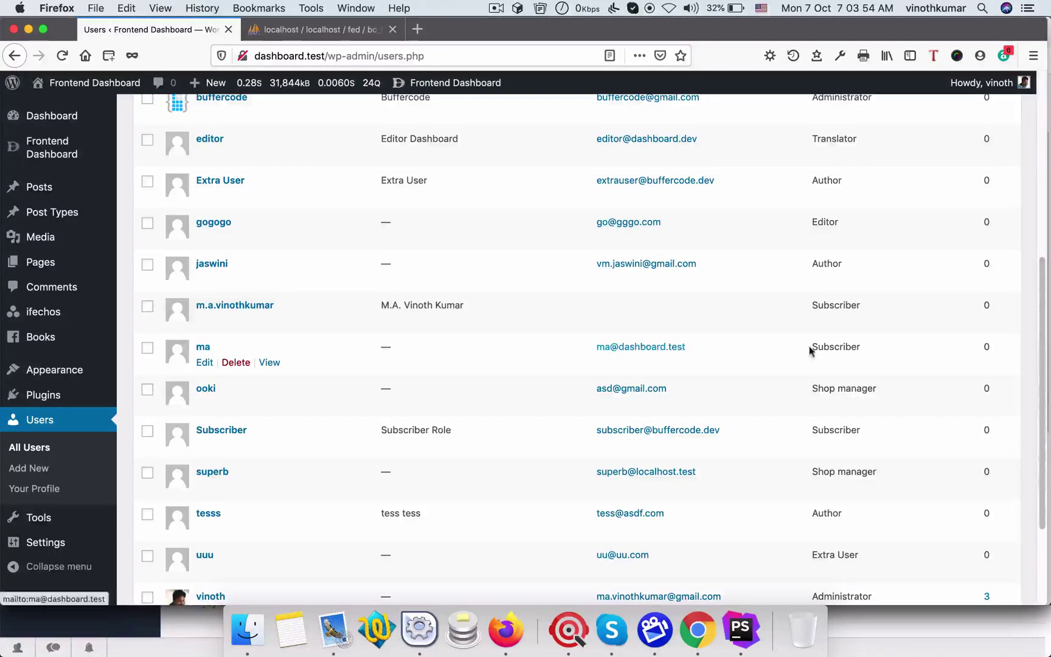
{"action": "left_click_drag", "start_coordinate": [809, 350], "coordinate": [862, 349]}
{"action": "key", "text": "super+Tab"}
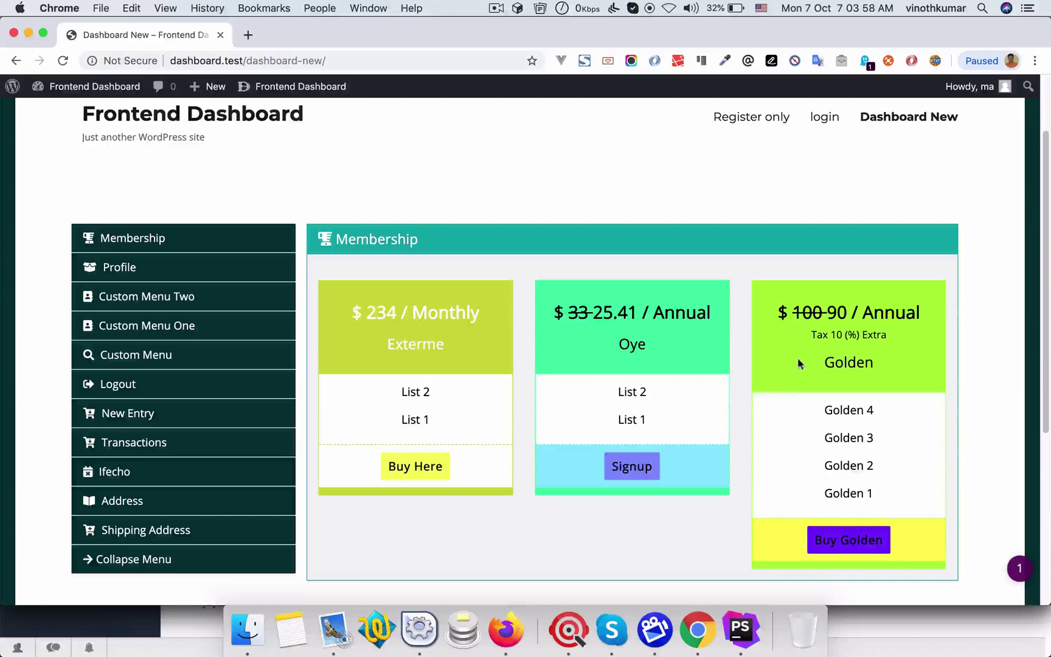
{"action": "left_click_drag", "start_coordinate": [794, 310], "coordinate": [826, 309]}
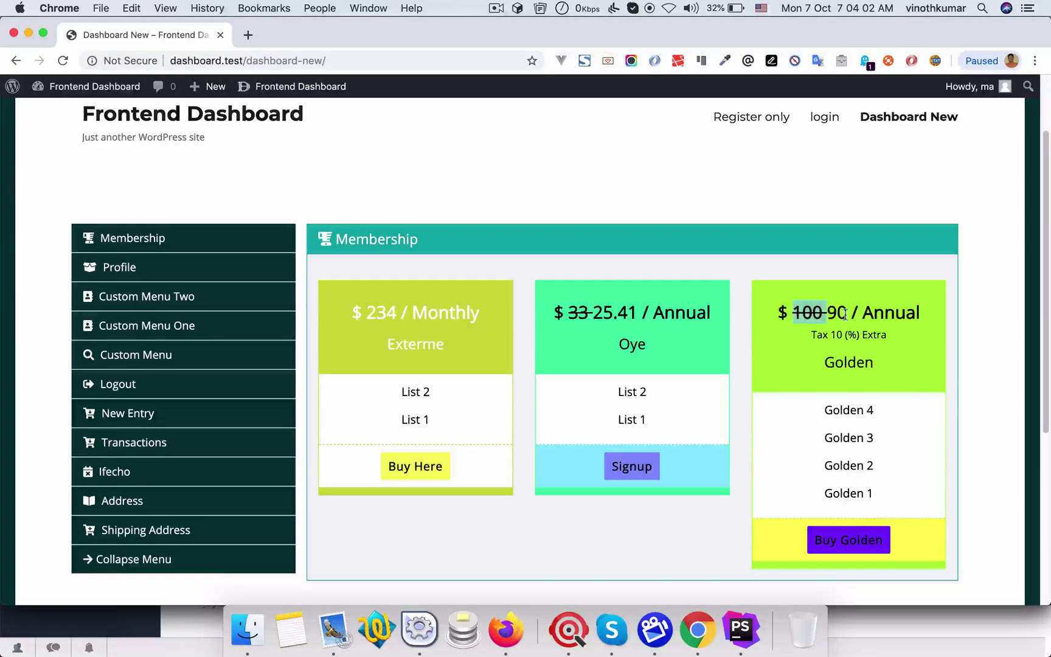
{"action": "left_click", "coordinate": [844, 313]}
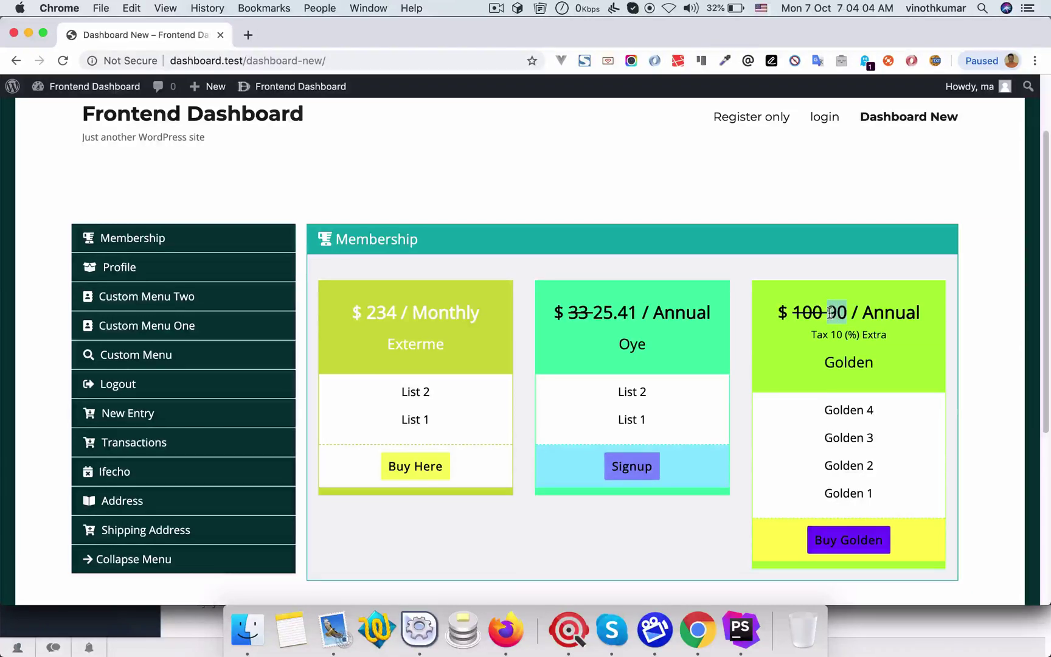
{"action": "left_click_drag", "start_coordinate": [811, 334], "coordinate": [893, 338]}
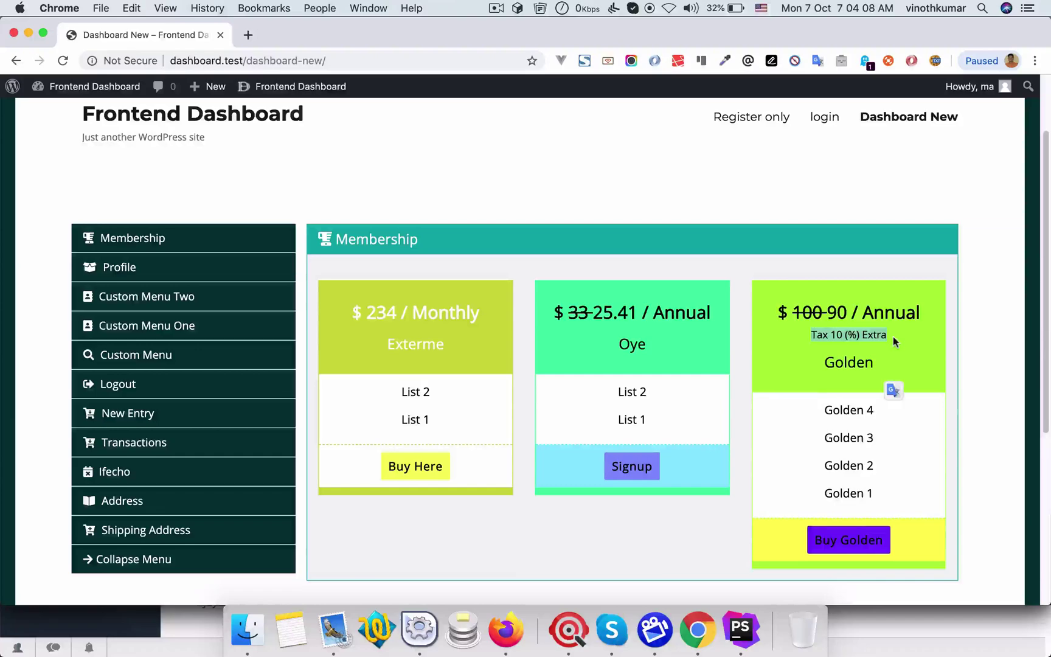
{"action": "double_click", "coordinate": [874, 362]}
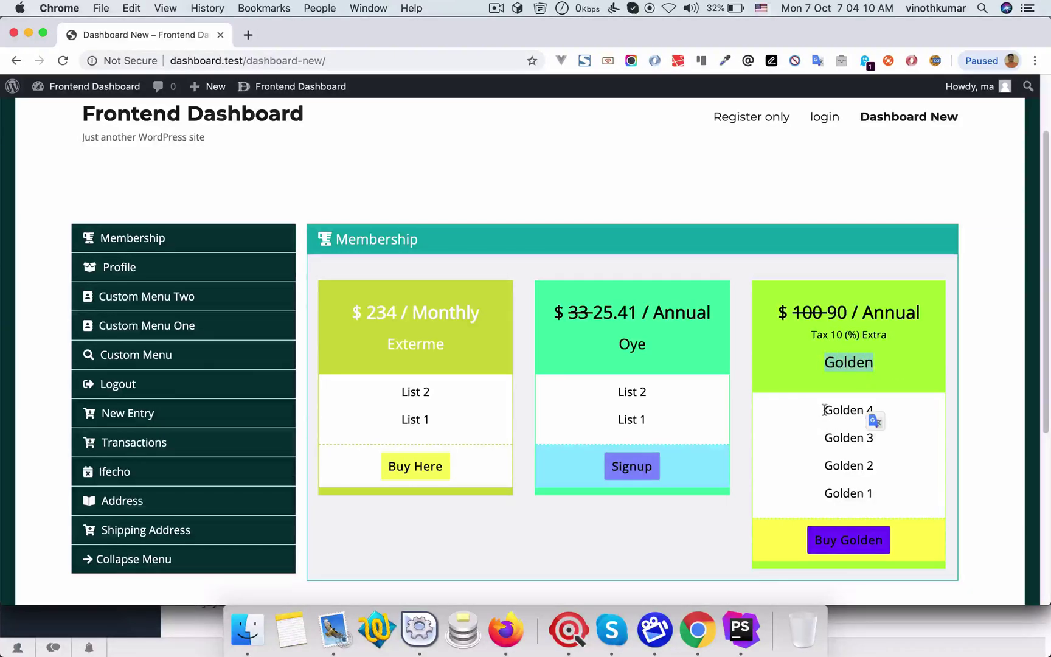
{"action": "left_click_drag", "start_coordinate": [874, 419], "coordinate": [876, 497]}
{"action": "scroll", "coordinate": [940, 477], "scroll_direction": "down", "scroll_amount": 3}
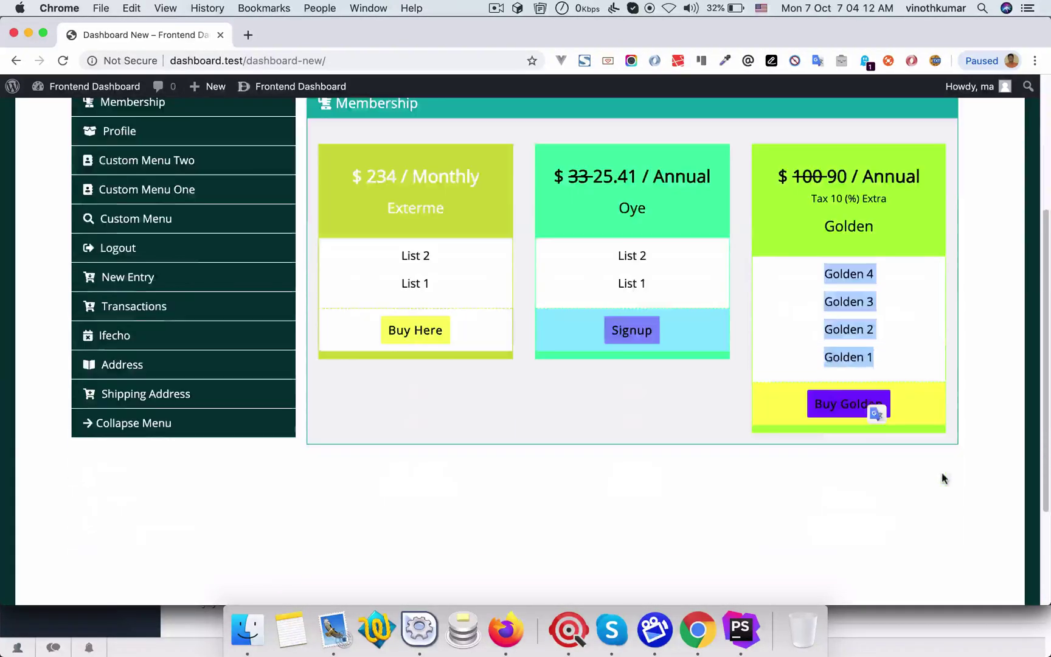
{"action": "left_click", "coordinate": [939, 473]}
{"action": "scroll", "coordinate": [742, 478], "scroll_direction": "up", "scroll_amount": 1}
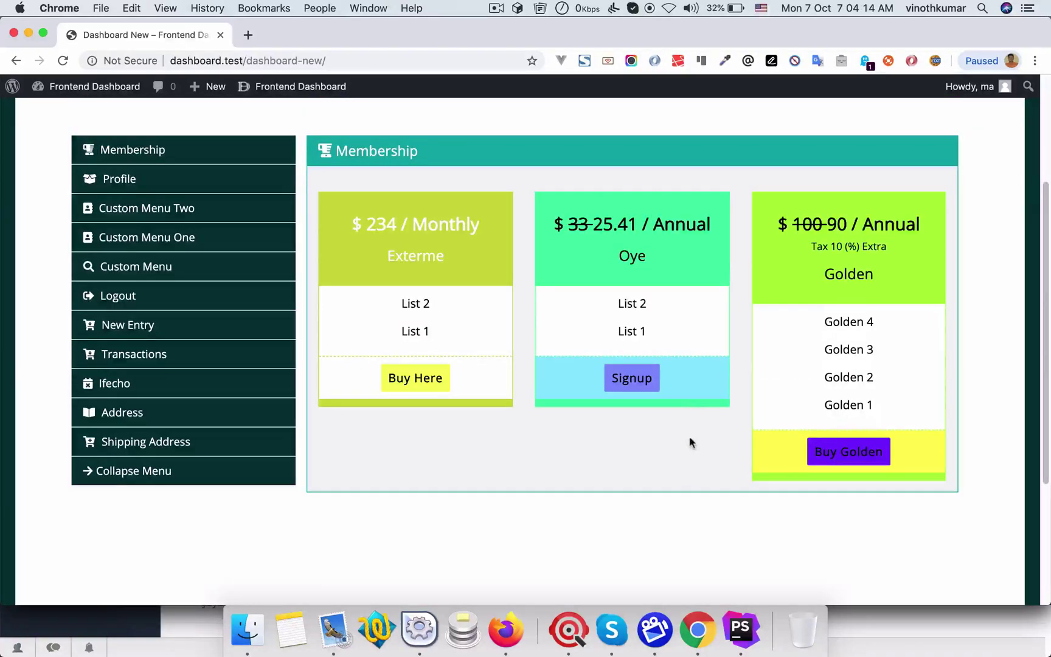
Step: Pay for the Golden plan with the test card details, expiry 02/22, via Stripe
{"action": "left_click", "coordinate": [849, 452]}
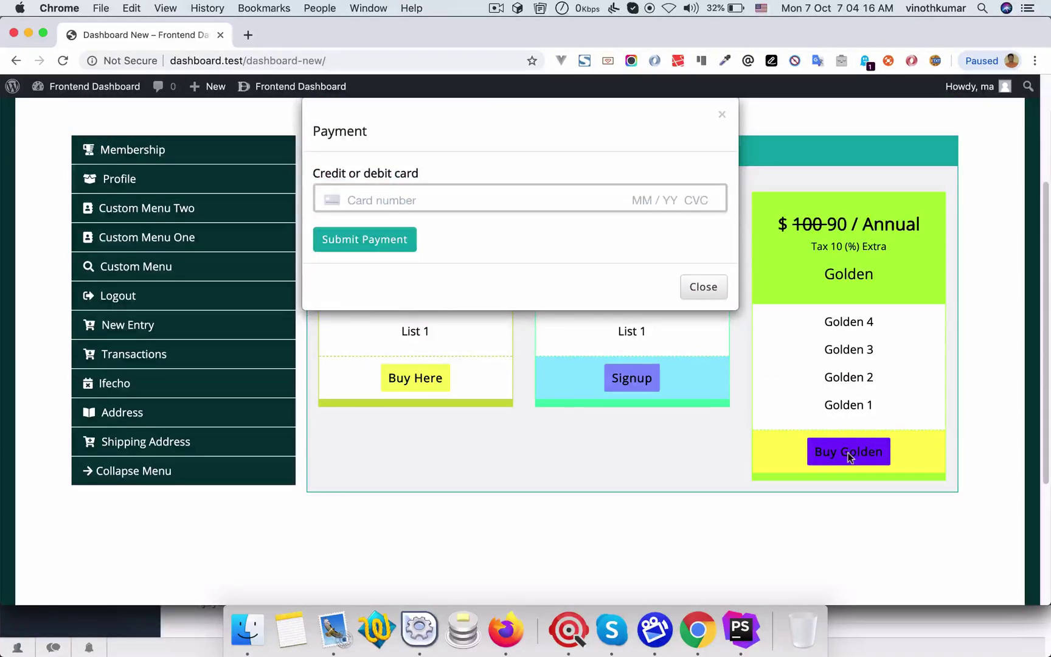
{"action": "left_click", "coordinate": [416, 194]}
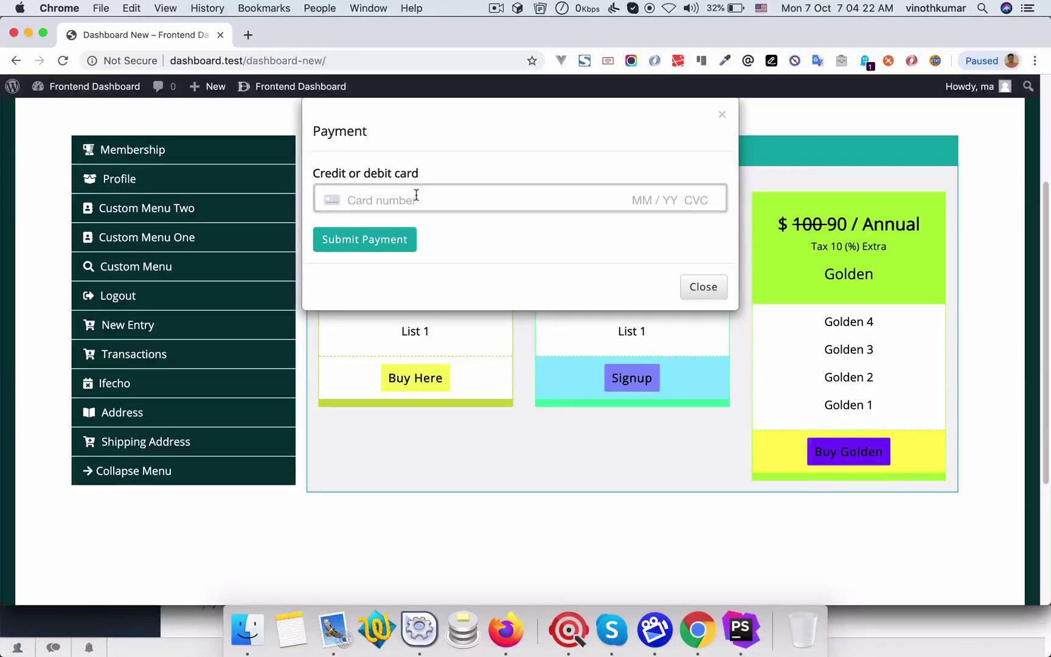
{"action": "type", "text": "41"}
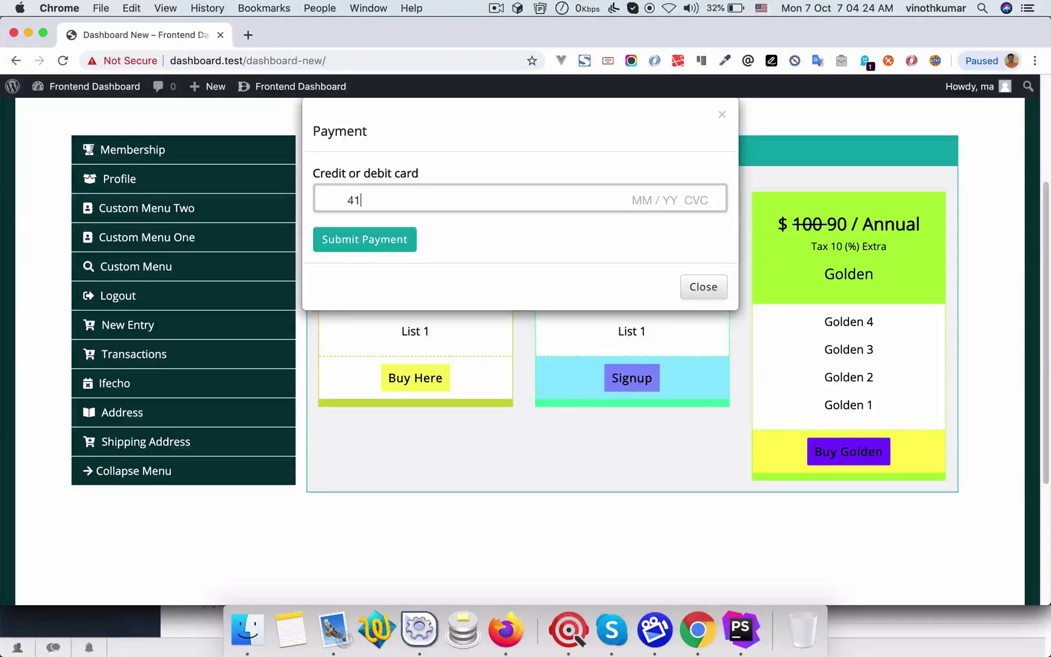
{"action": "type", "text": "11 1111 111"}
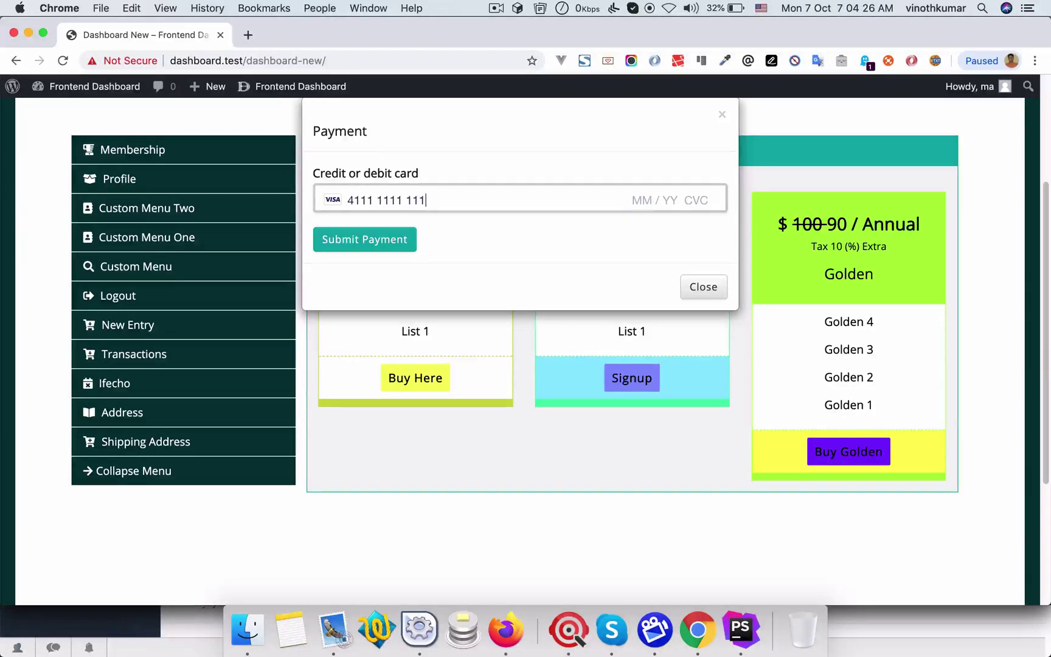
{"action": "type", "text": "1 1111 02 / "}
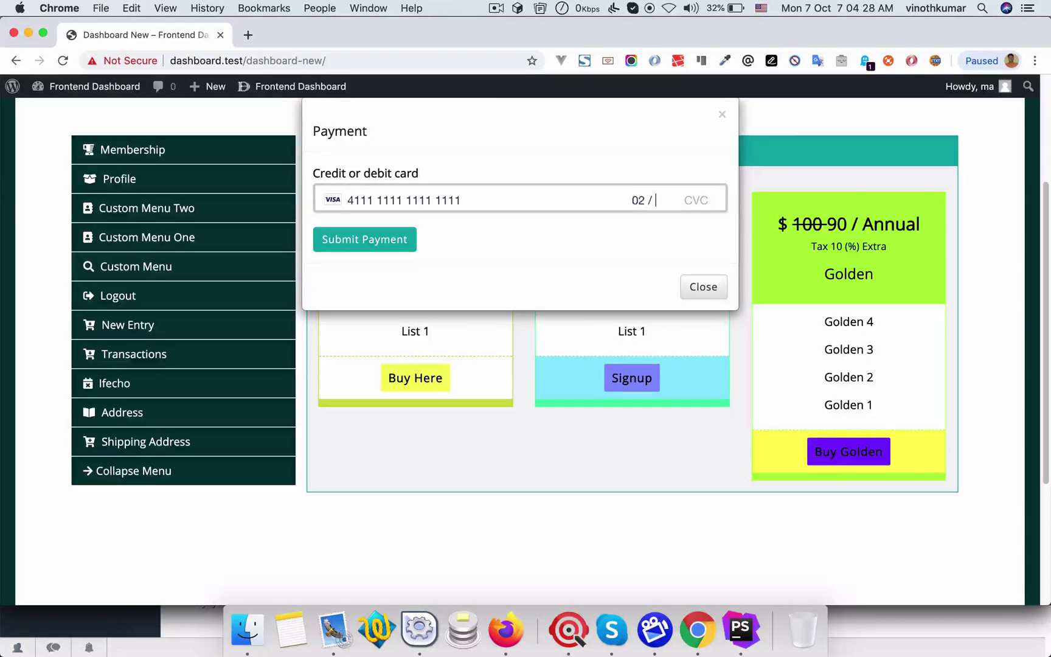
{"action": "type", "text": "22 323"}
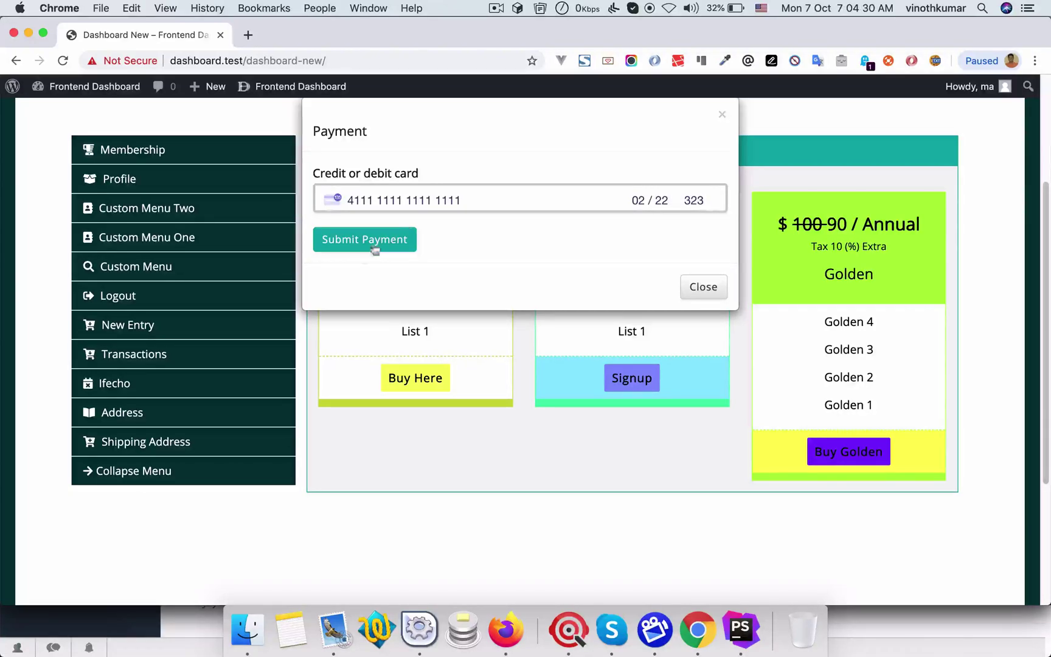
{"action": "left_click", "coordinate": [367, 245]}
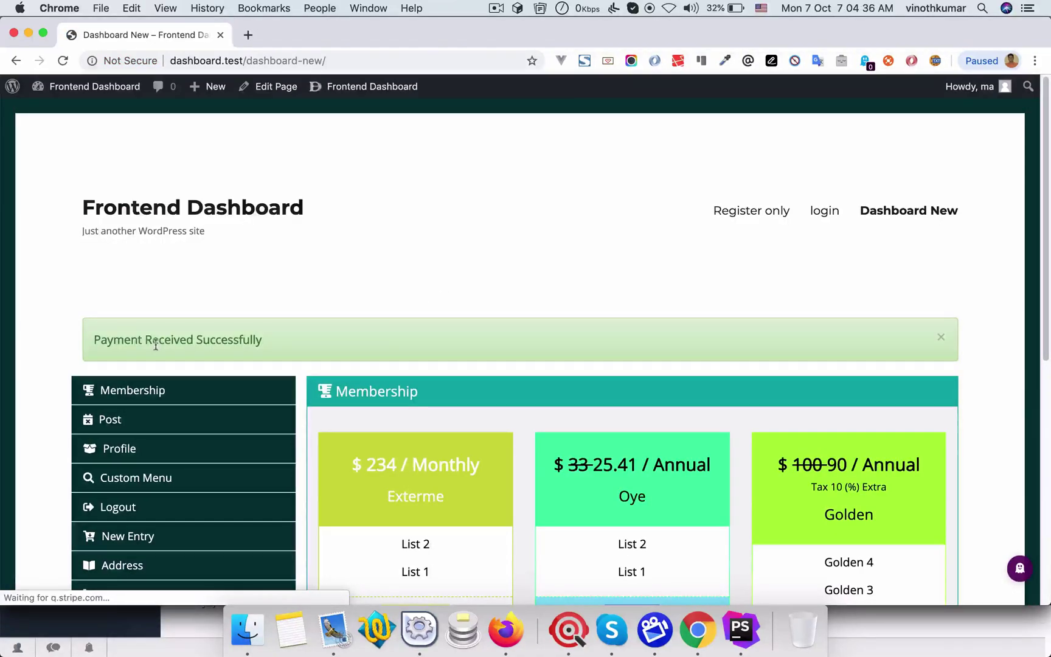
{"action": "scroll", "coordinate": [216, 338], "scroll_direction": "down", "scroll_amount": 1}
{"action": "scroll", "coordinate": [219, 334], "scroll_direction": "down", "scroll_amount": 5}
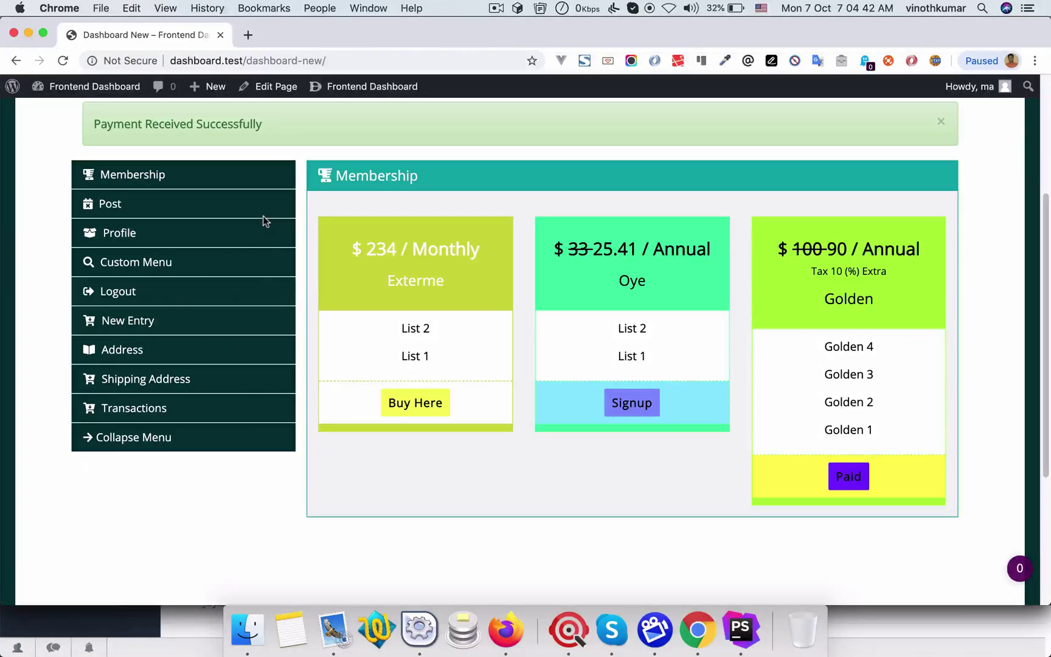
Step: Reload Users to see the test member's role changed to Shop manager, then return
{"action": "left_click", "coordinate": [505, 632]}
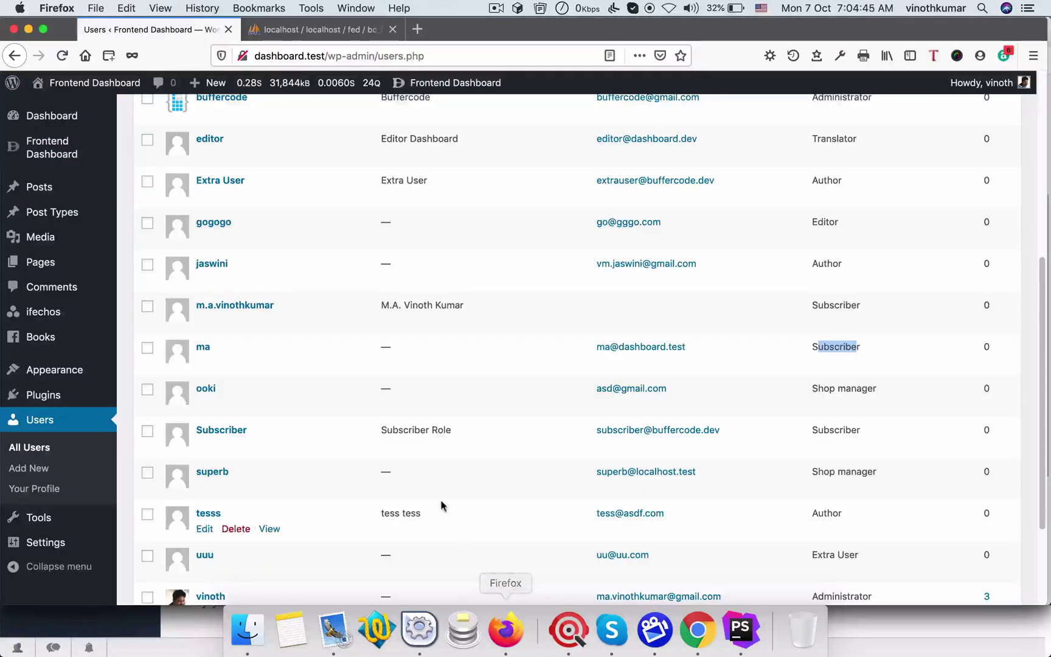
{"action": "double_click", "coordinate": [836, 345]}
{"action": "key", "text": "super+r"}
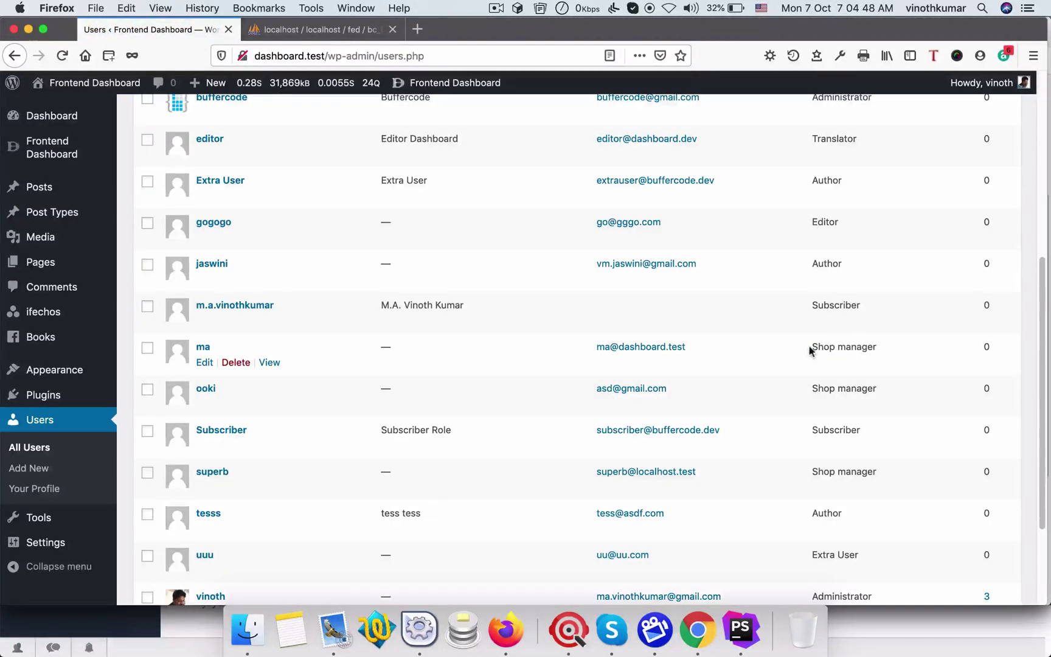
{"action": "left_click_drag", "start_coordinate": [812, 347], "coordinate": [880, 349]}
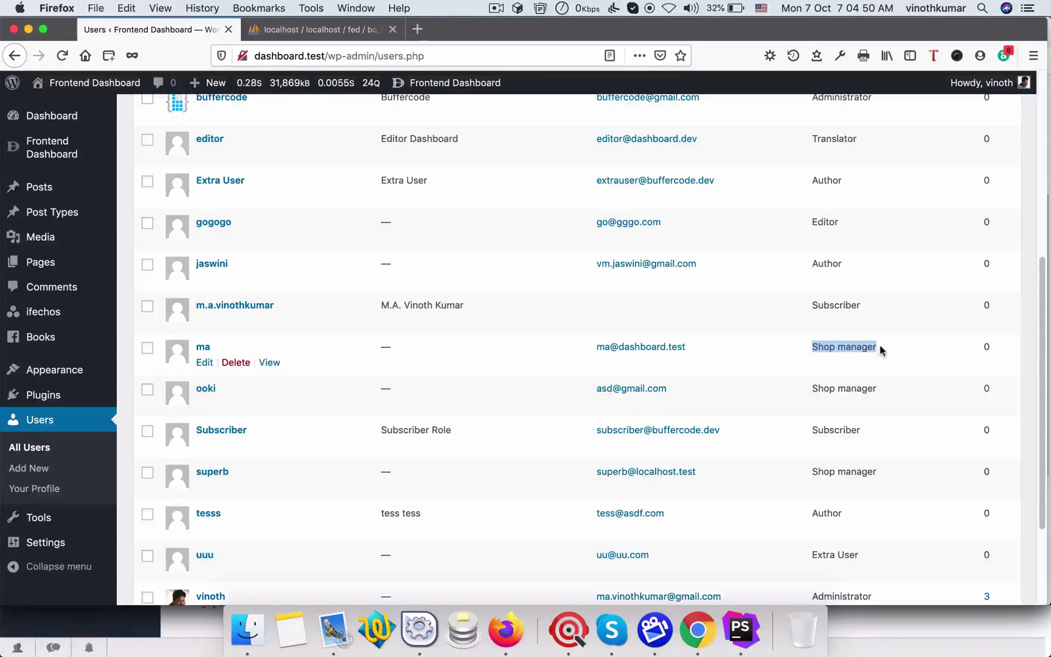
{"action": "key", "text": "super+Tab"}
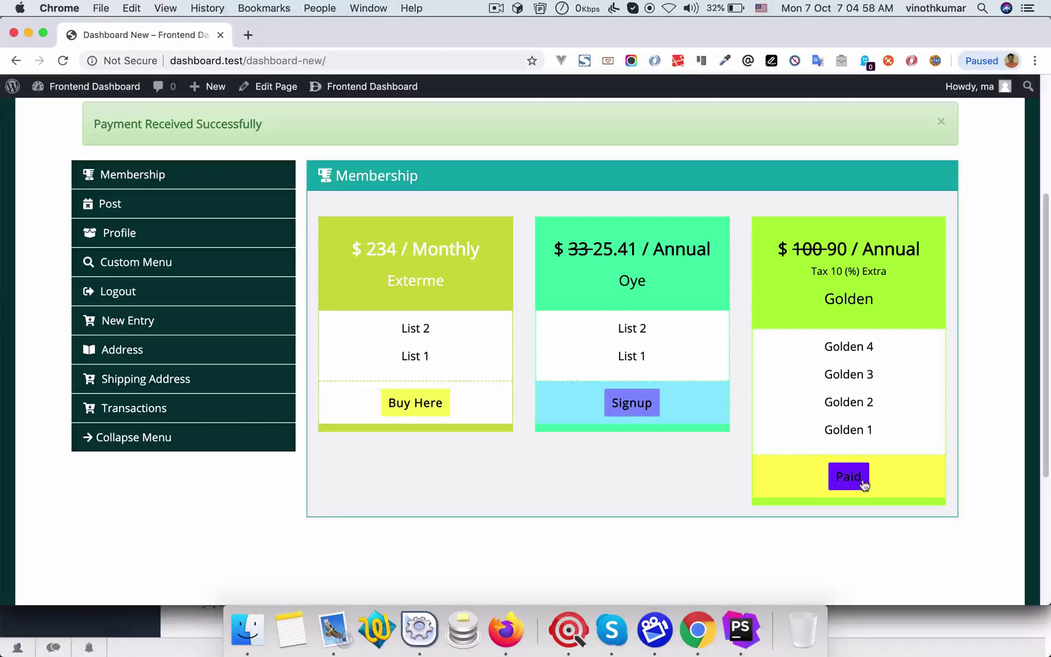
Step: Expand the Golden Stripe transaction details (100 amount, 10 discount, tax) and collapse the menu
{"action": "left_click", "coordinate": [147, 413]}
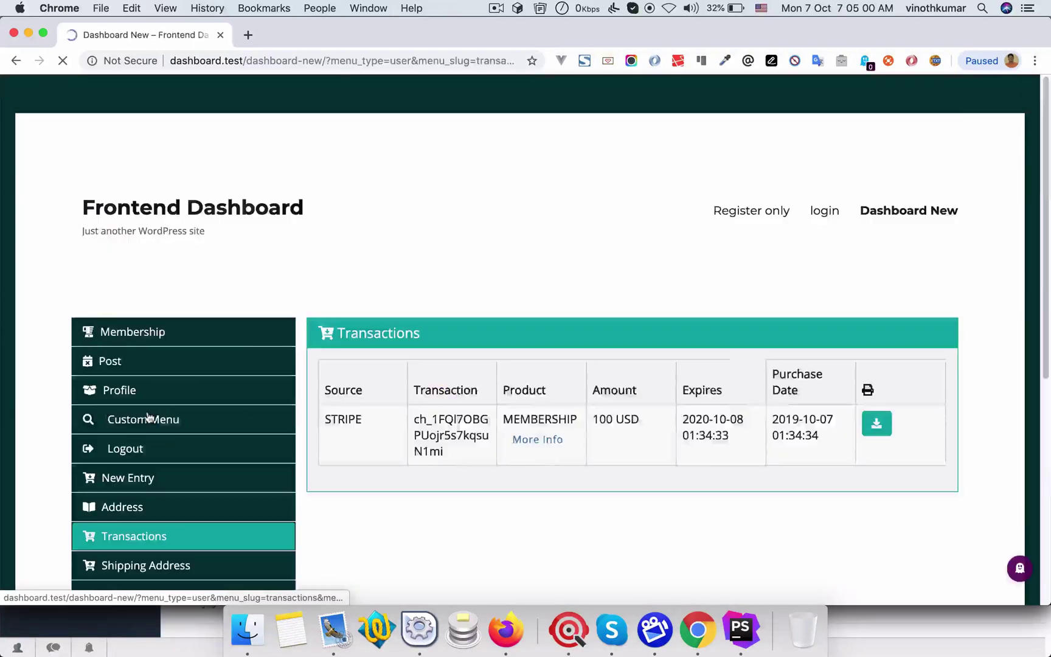
{"action": "scroll", "coordinate": [608, 304], "scroll_direction": "down", "scroll_amount": 1}
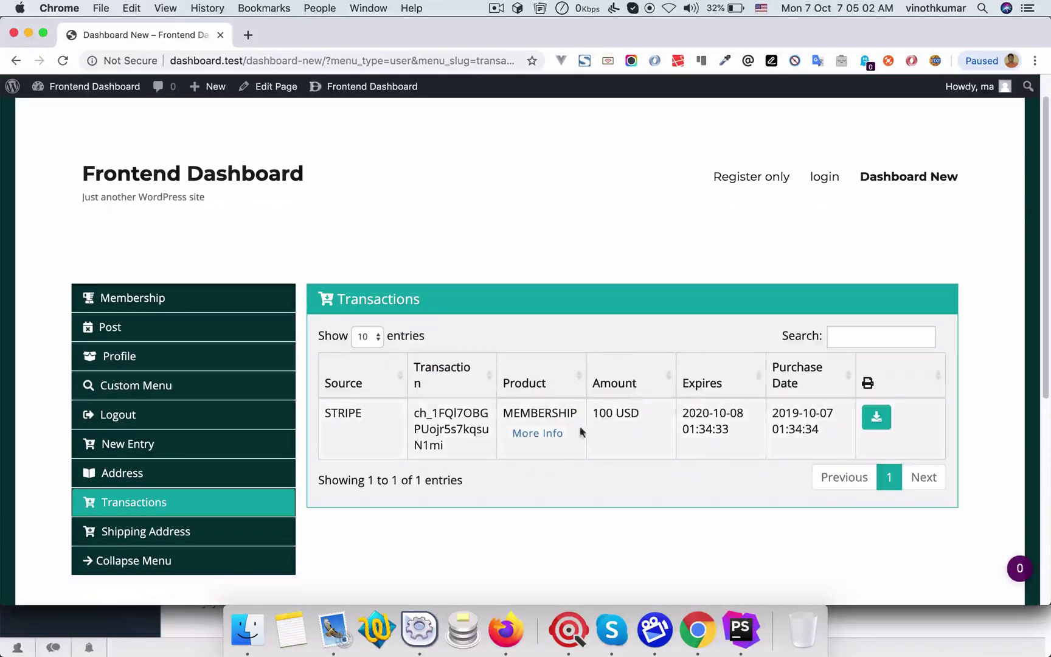
{"action": "left_click", "coordinate": [552, 433]}
{"action": "scroll", "coordinate": [551, 436], "scroll_direction": "down", "scroll_amount": 2}
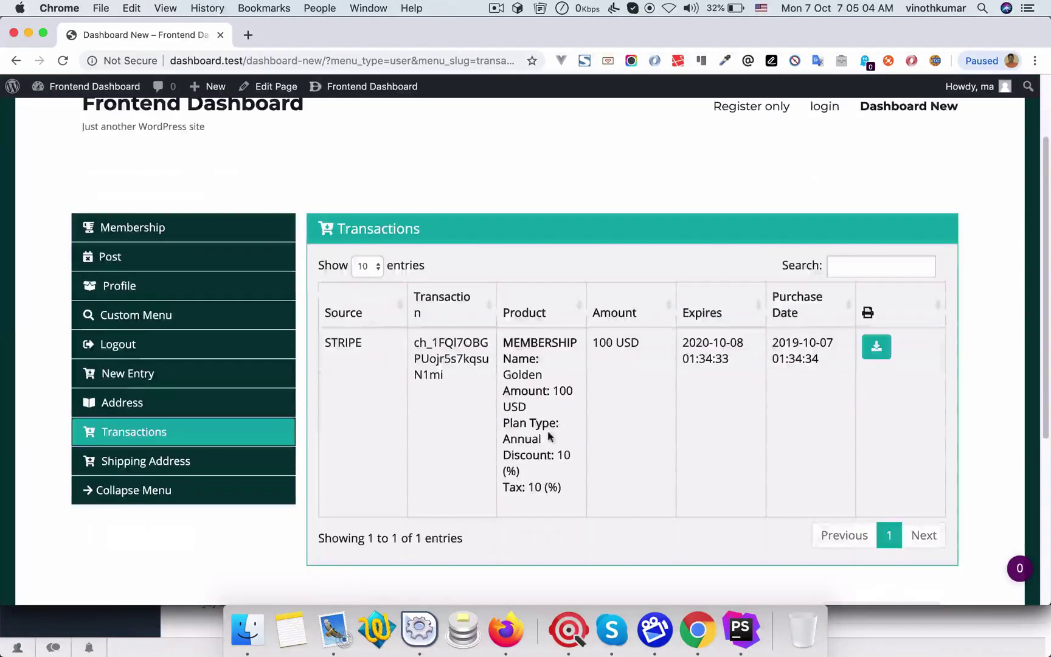
{"action": "double_click", "coordinate": [562, 390]}
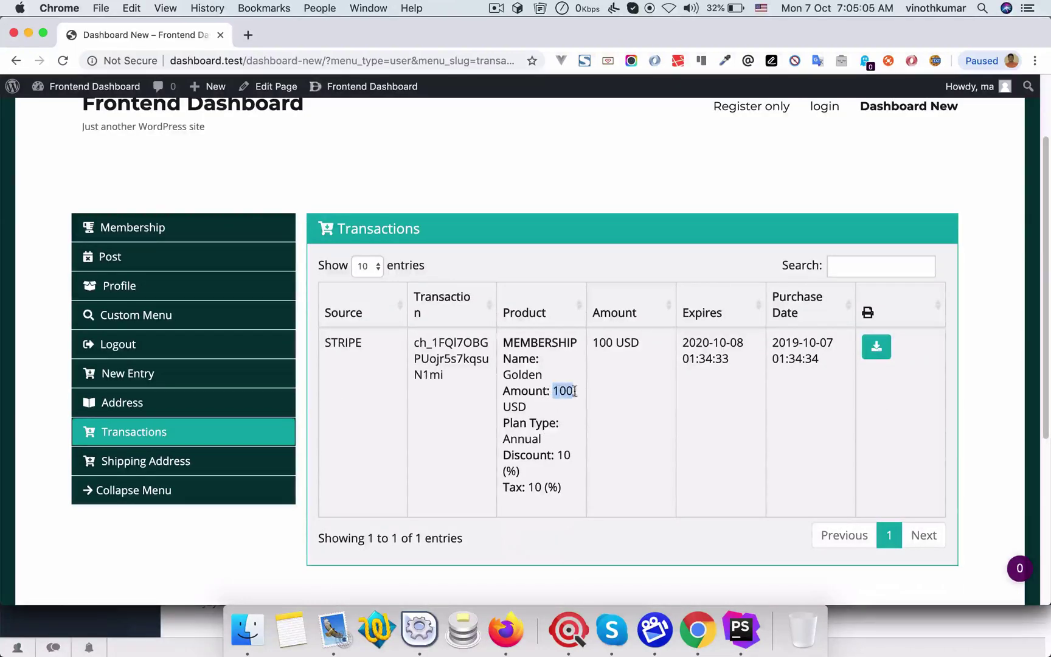
{"action": "double_click", "coordinate": [562, 455]}
{"action": "left_click_drag", "start_coordinate": [540, 487], "coordinate": [561, 487]}
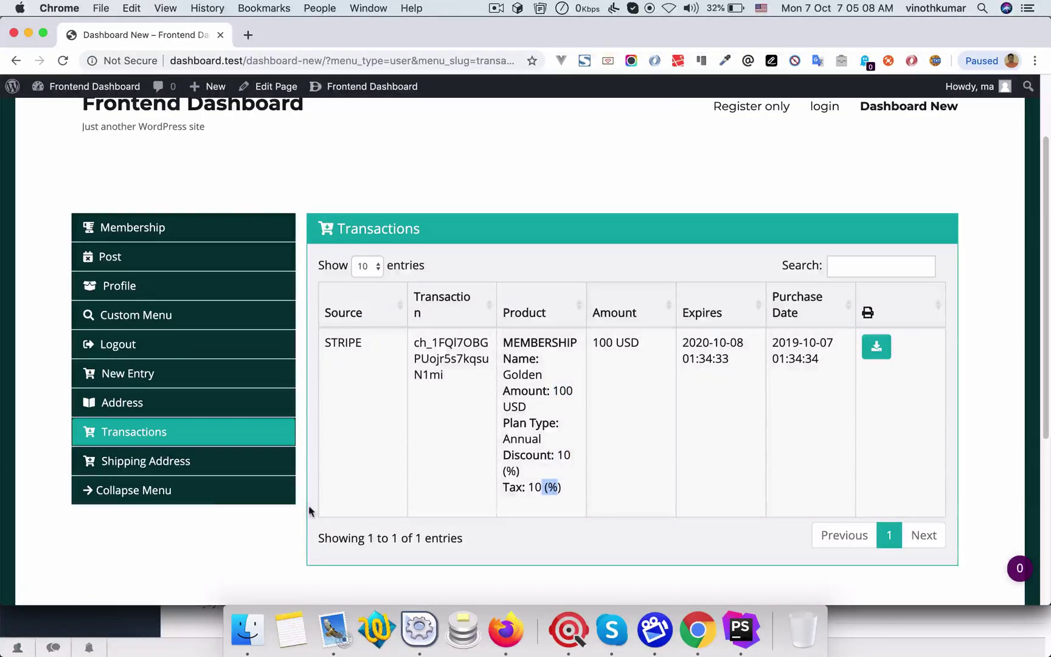
{"action": "left_click", "coordinate": [140, 490]}
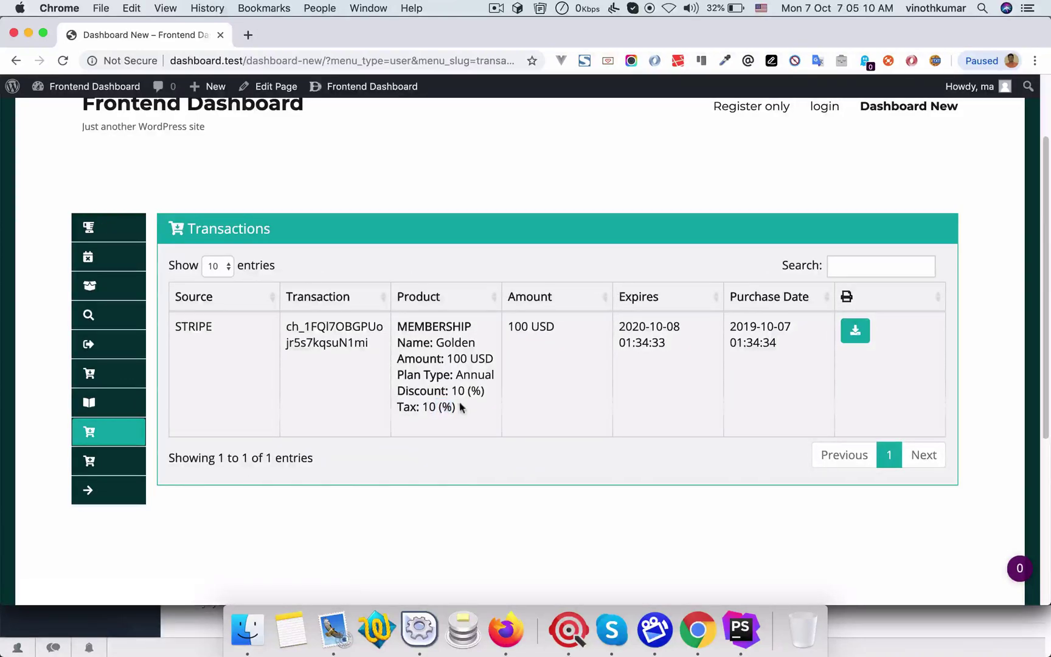
Step: Open the invoice for the Golden plan transaction
{"action": "left_click", "coordinate": [863, 333]}
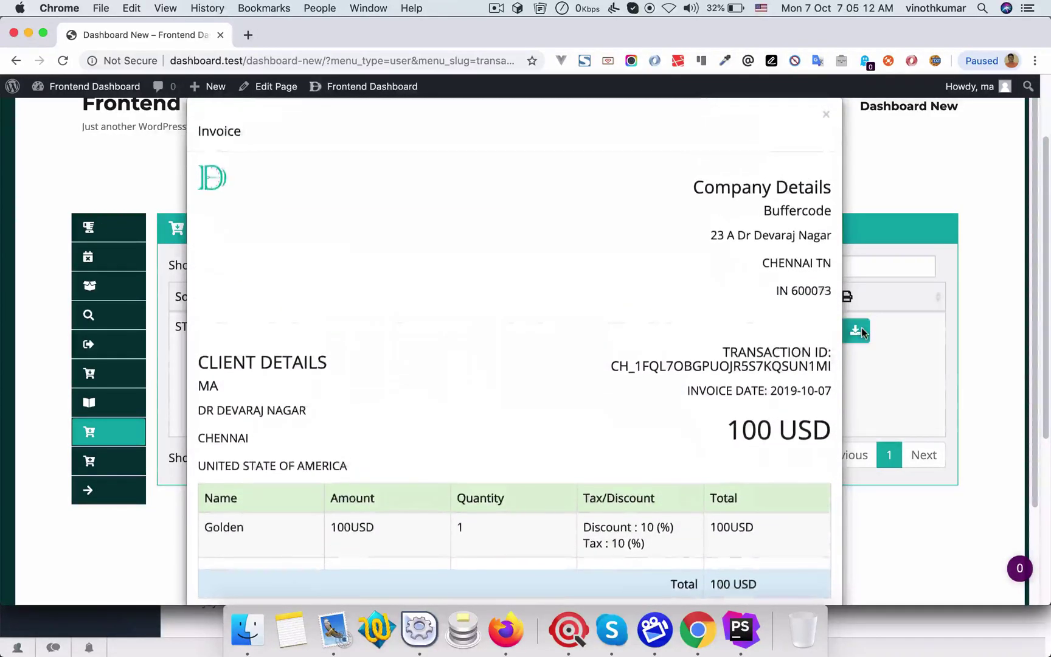